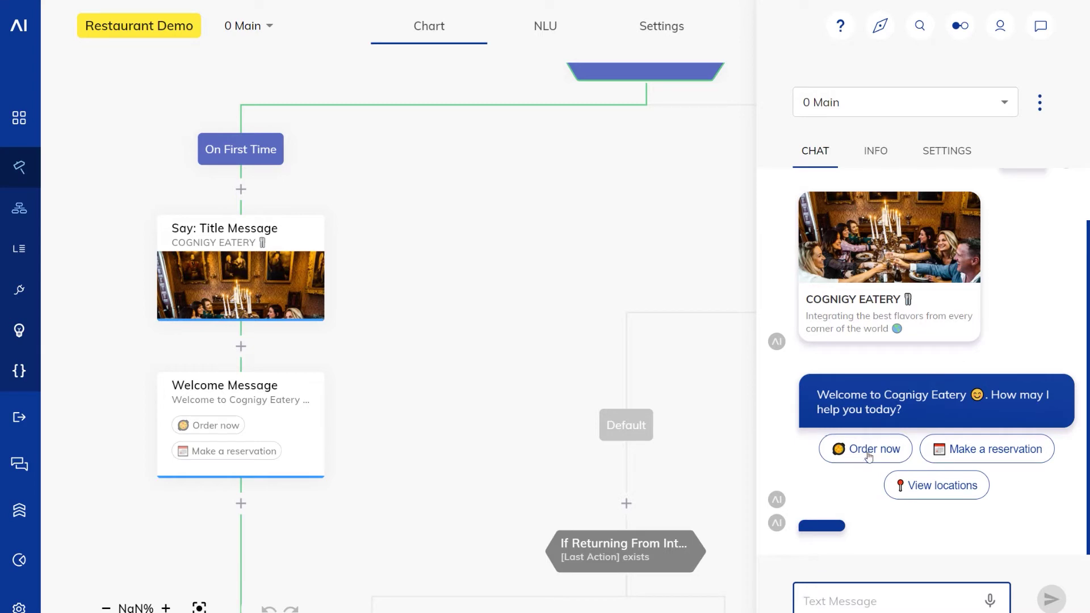
Step: Test the reservation dialog in the chat by choosing Make a reservation and Düsseldorf, and close the chat
click(959, 448)
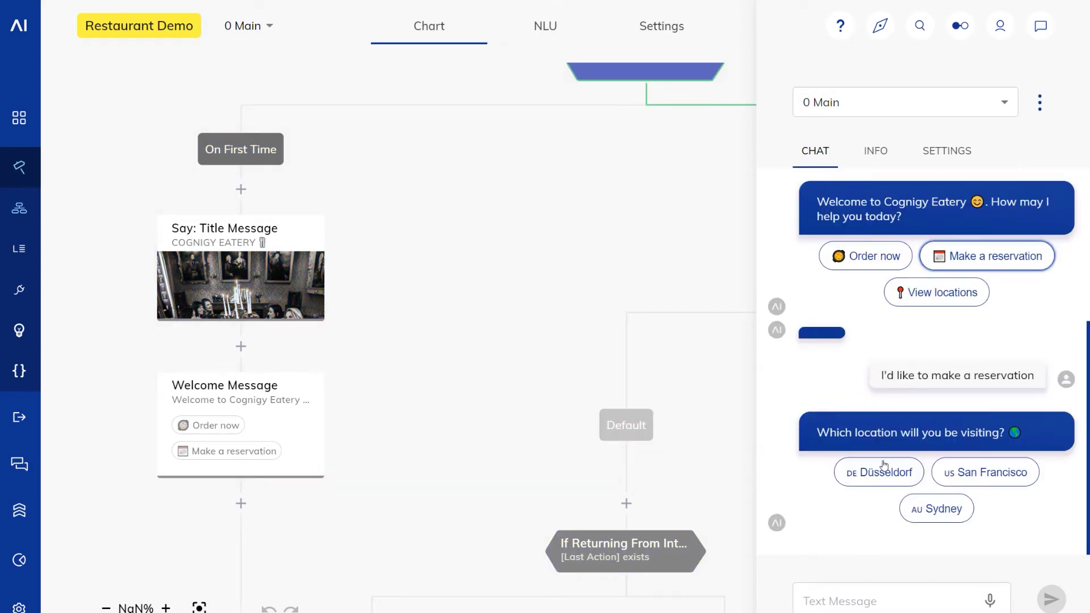
click(884, 468)
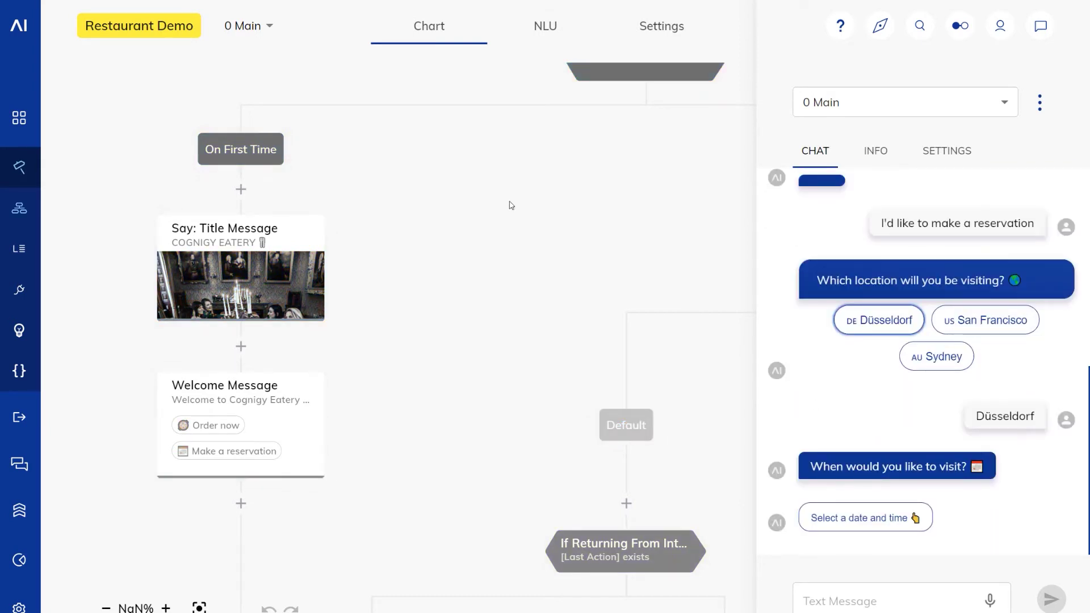
click(1039, 102)
click(1009, 107)
click(1040, 25)
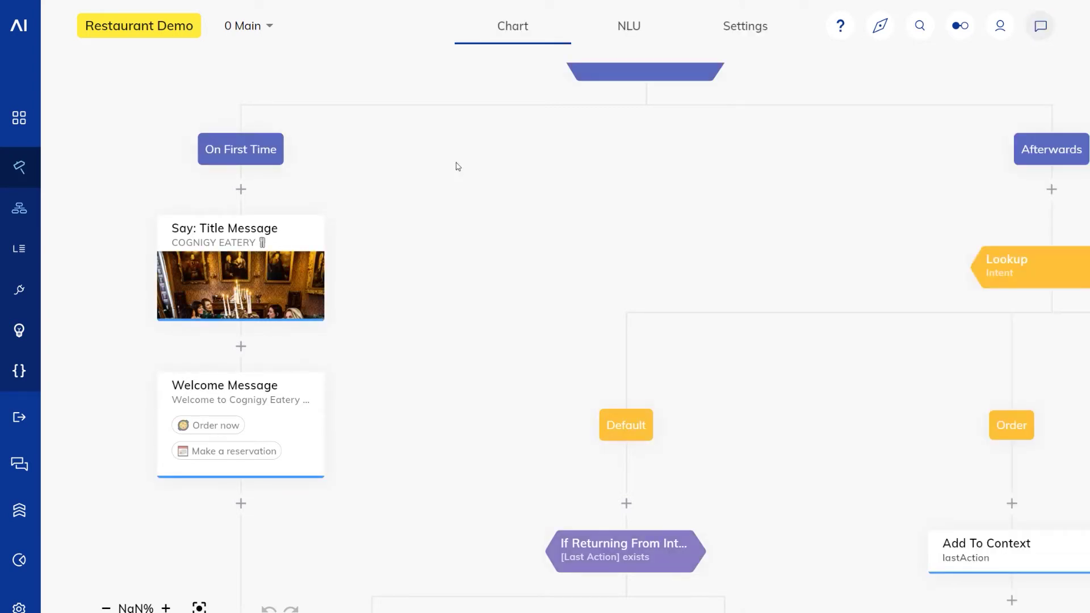
Step: Create a new locale named de-DE with German as its NLU language and en-US as the fallback locale
drag(455, 165, 462, 277)
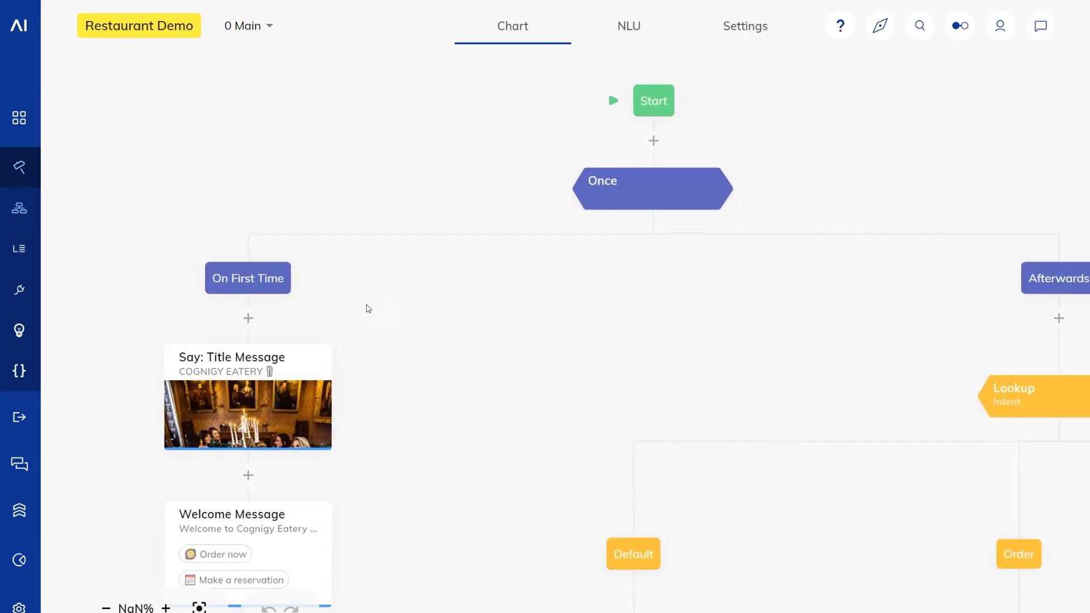
click(63, 588)
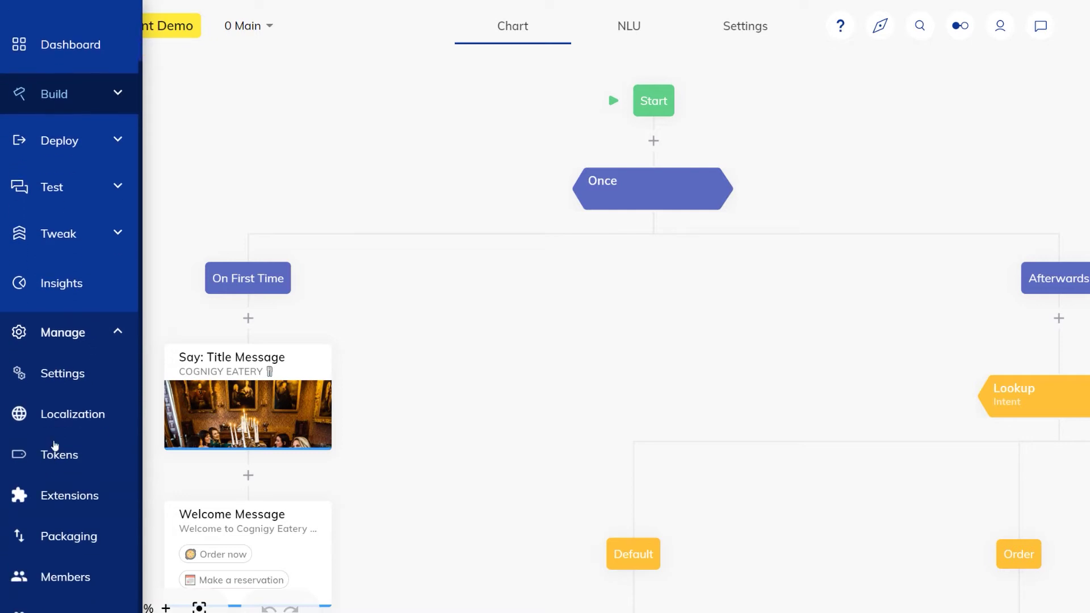
click(68, 414)
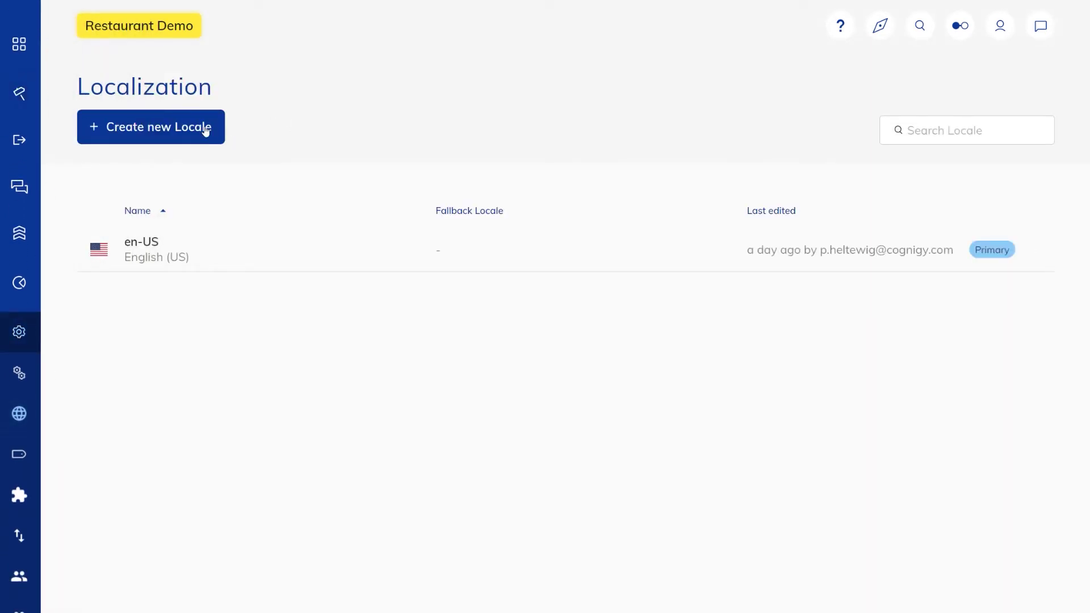
click(205, 129)
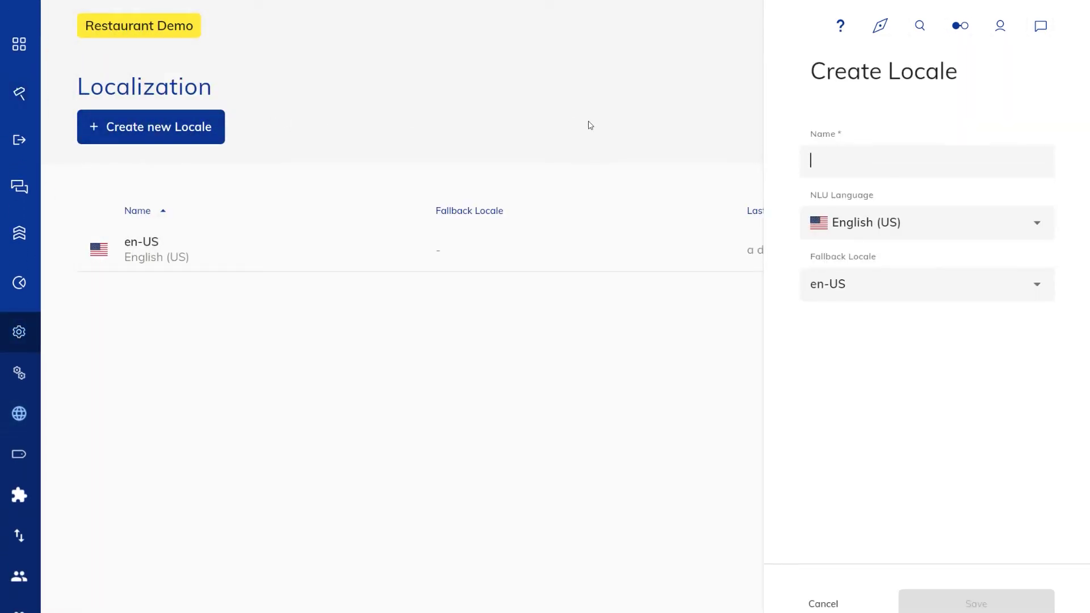
text(de-DE)
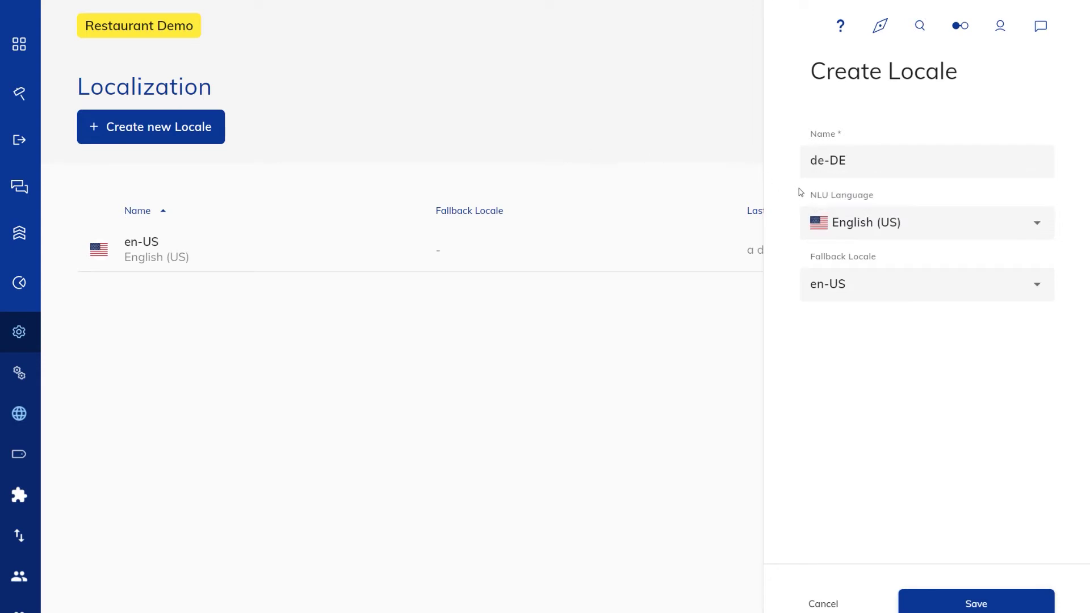
click(891, 225)
scroll(891, 383, down, 2)
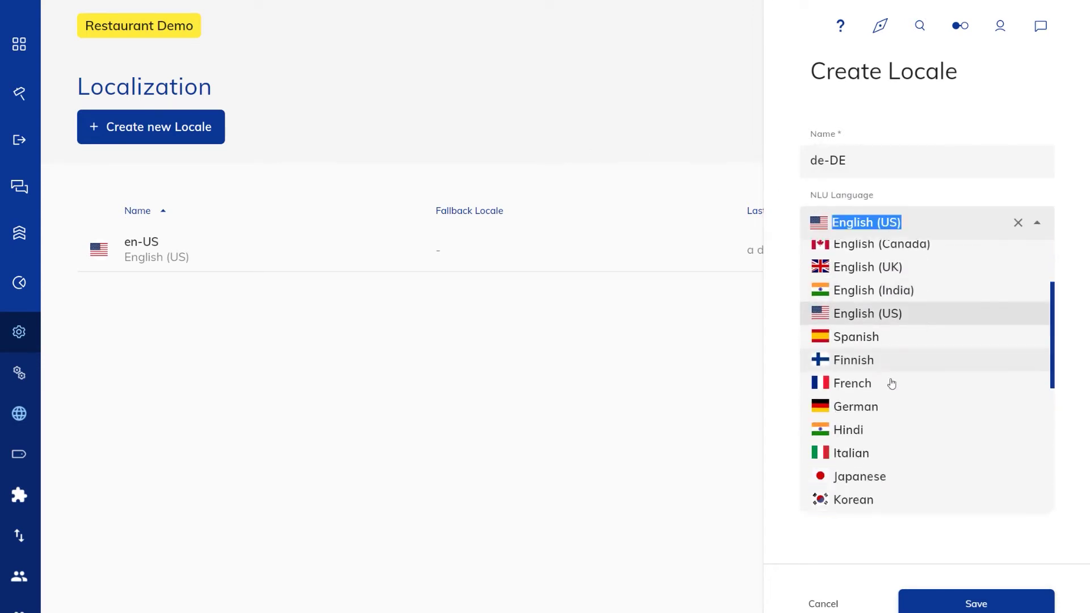
click(867, 370)
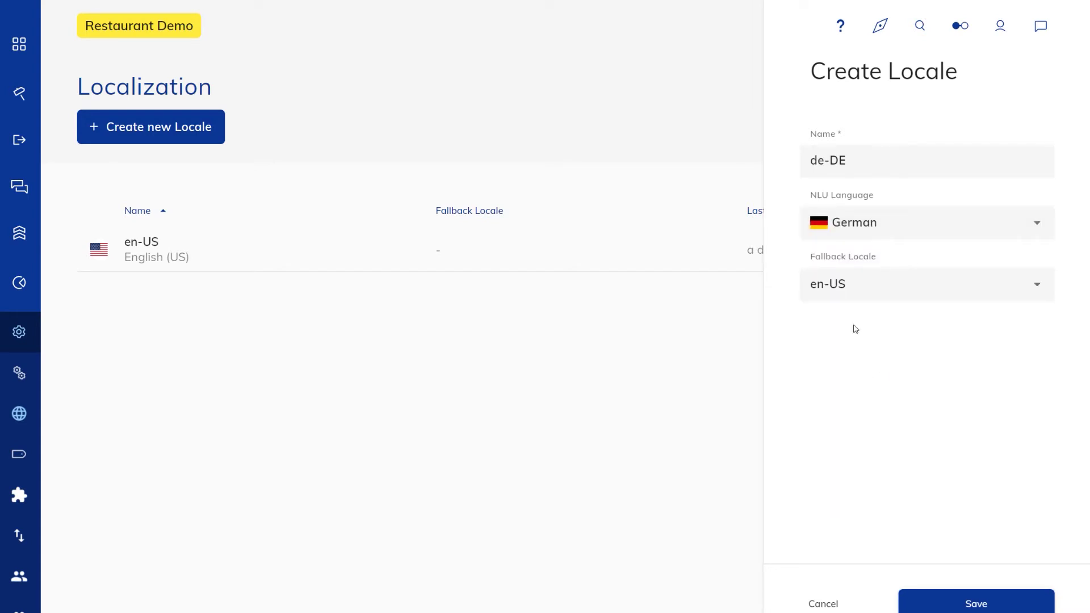
click(991, 604)
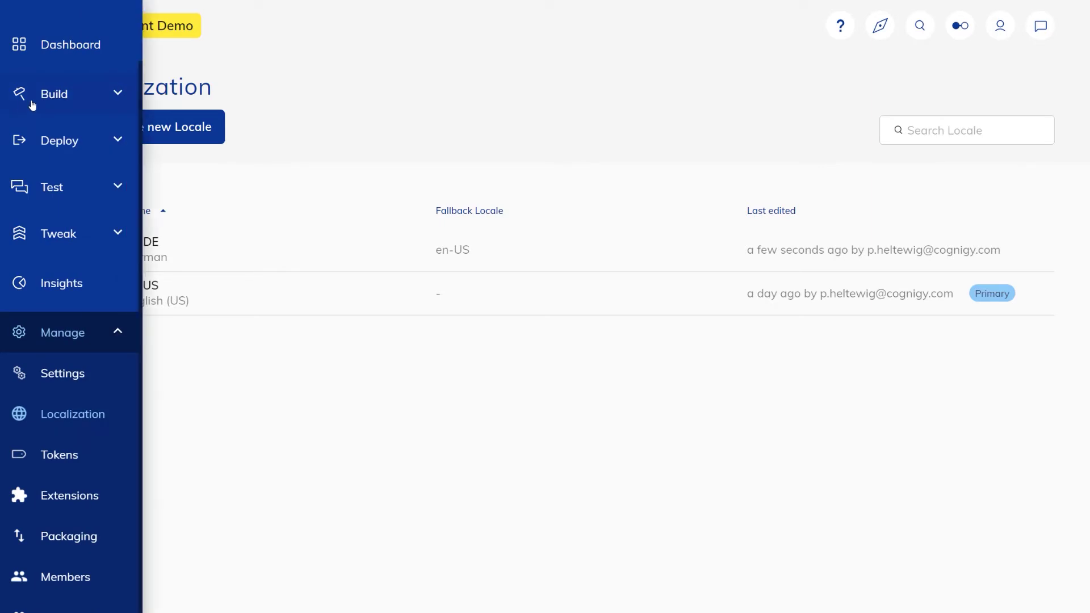
Step: Open the 0 Main flow and switch its locale to de-DE
click(34, 97)
click(66, 206)
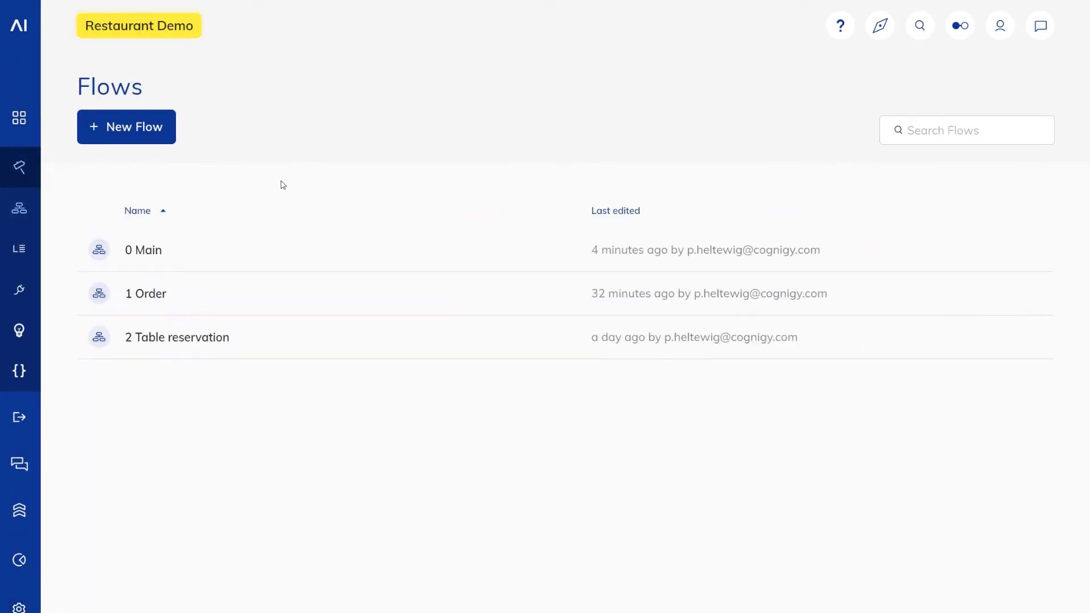
click(193, 256)
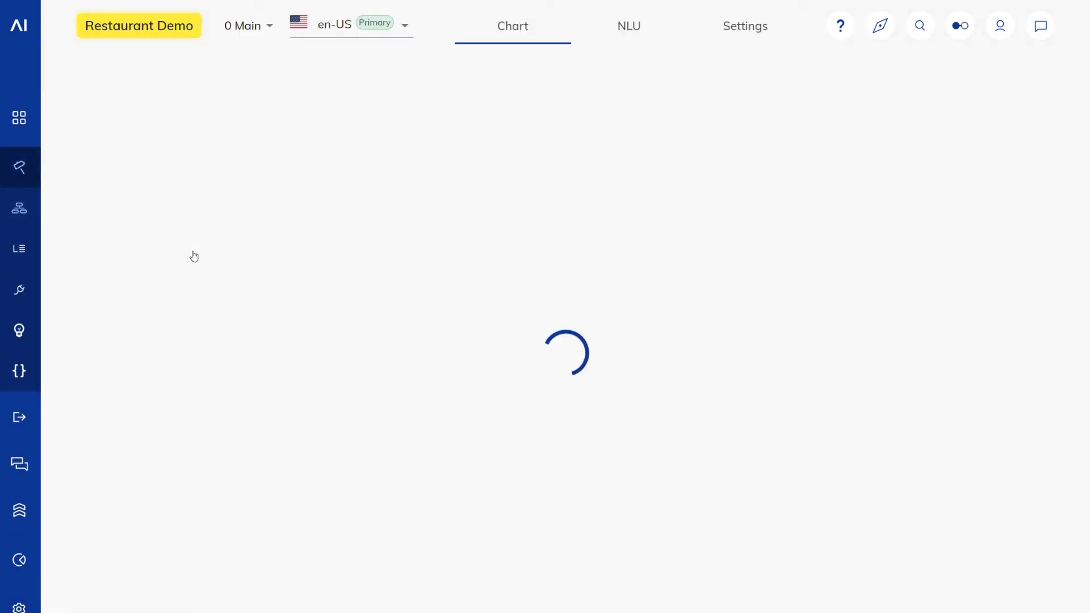
click(404, 27)
click(371, 62)
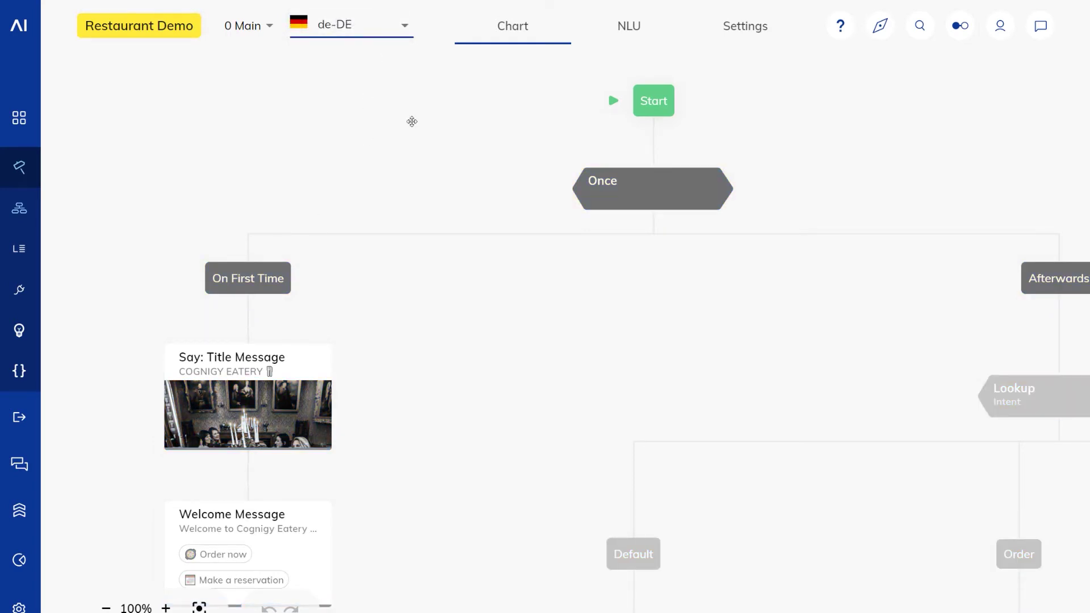
Step: Add a de-DE localization to the Say: Title Message node by copying the en-US (Primary) content, and review the copied fields
drag(411, 122, 421, 135)
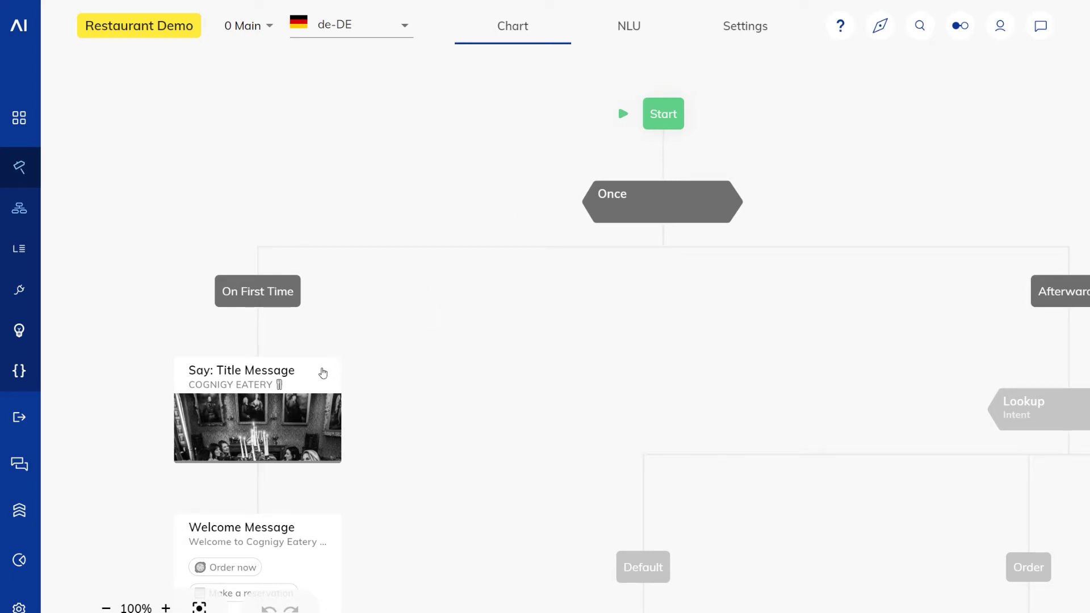
scroll(368, 329, down, 1)
click(324, 350)
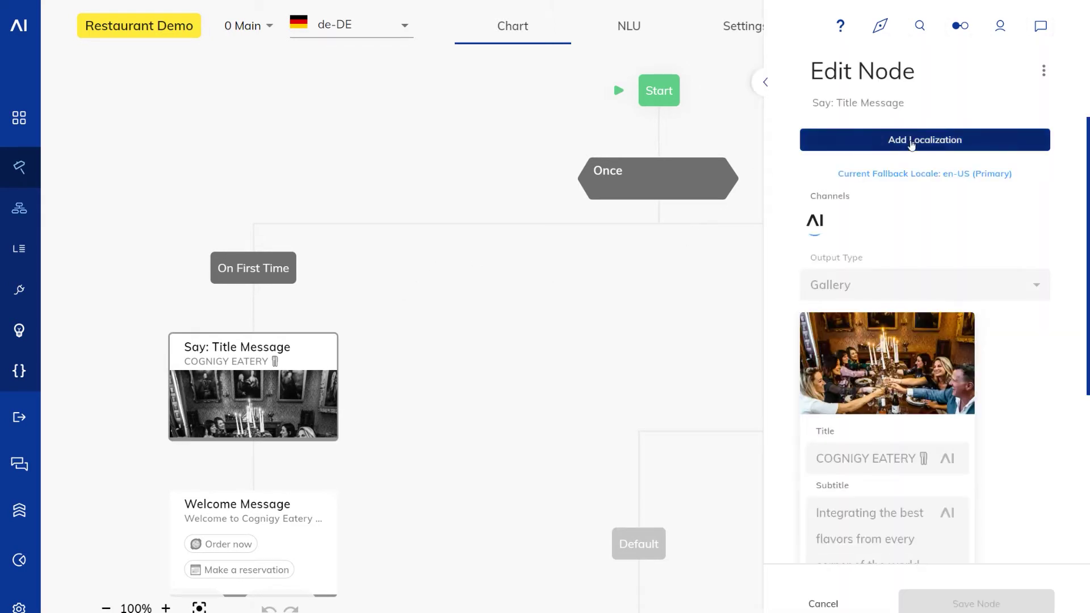
click(912, 141)
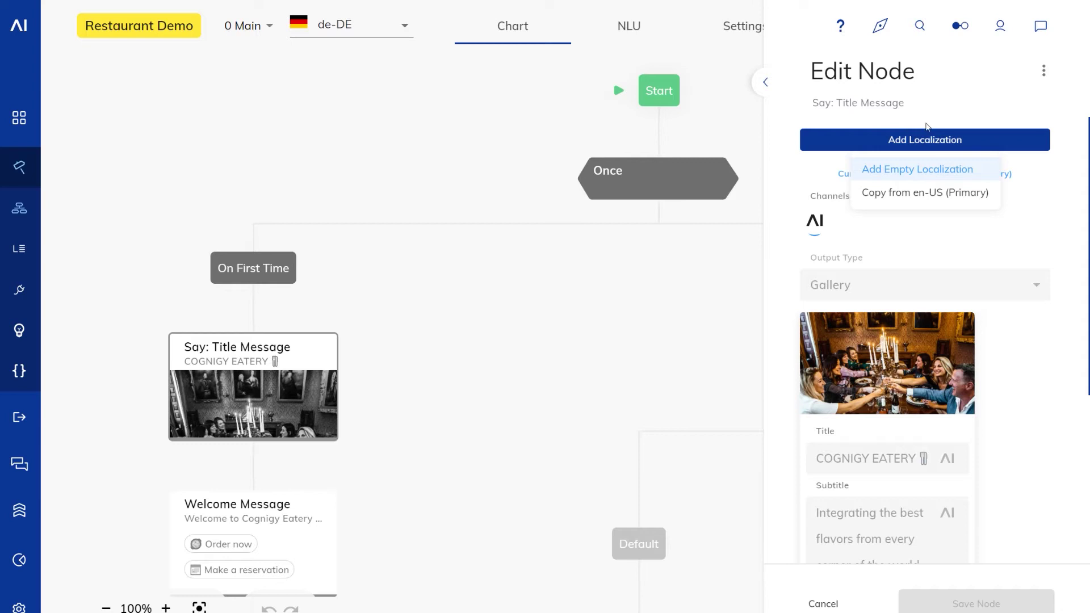
click(920, 193)
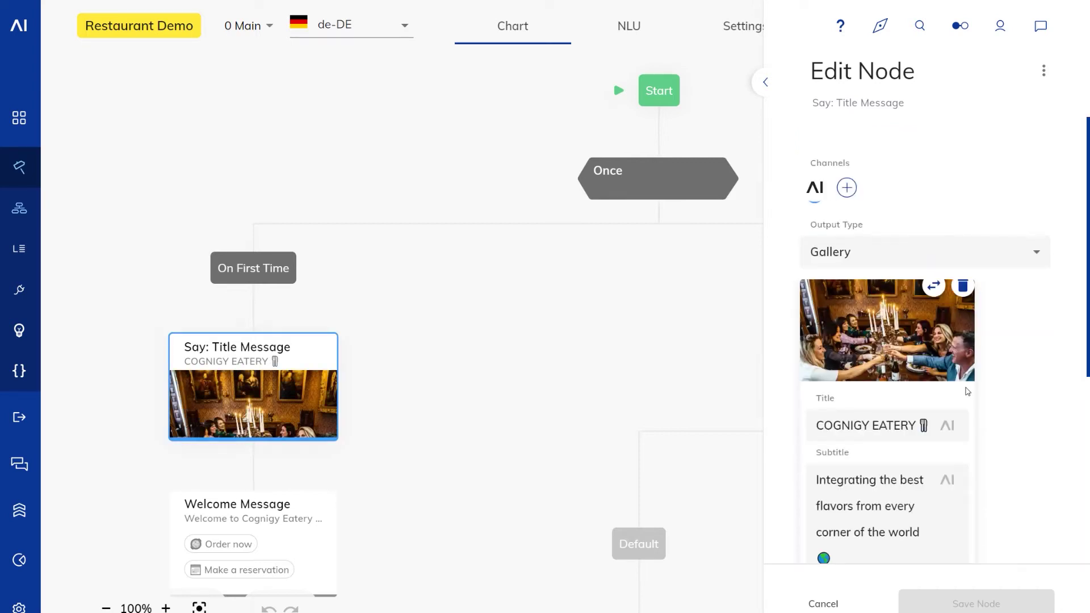
scroll(885, 224, down, 1)
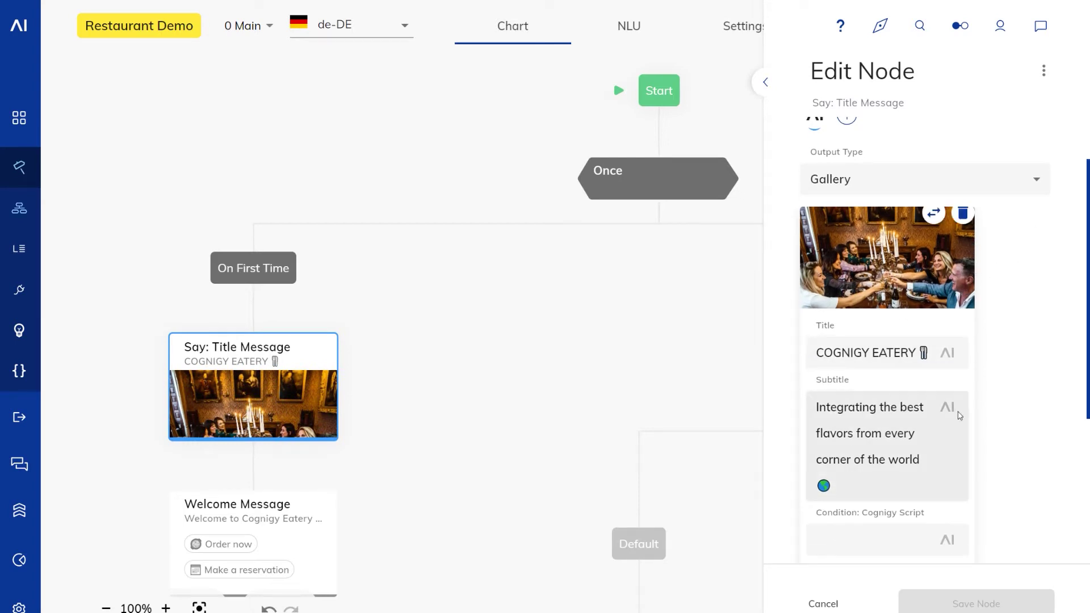
scroll(961, 414, up, 1)
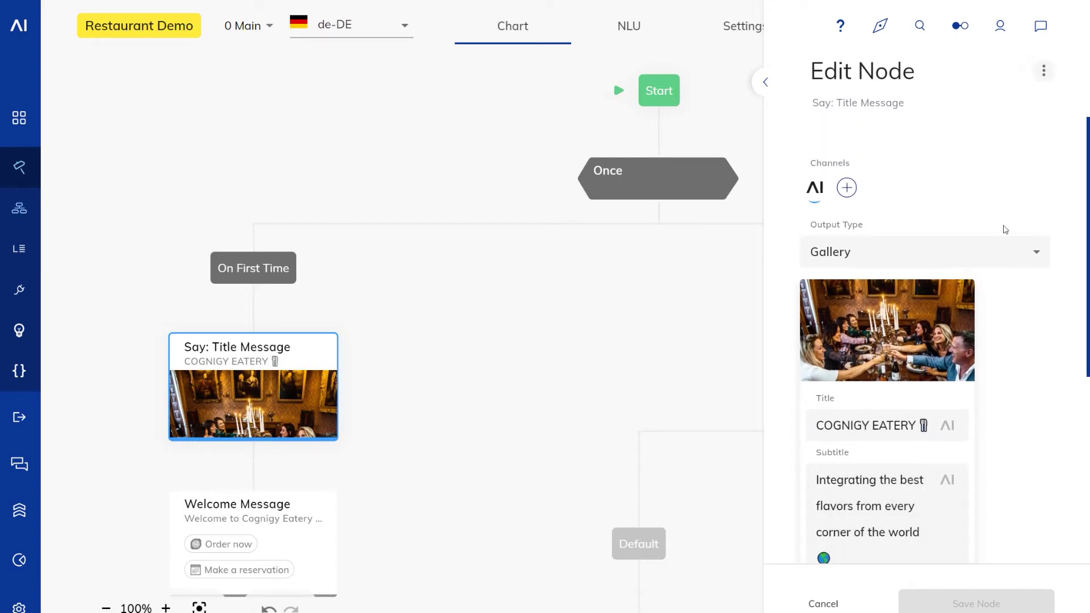
scroll(886, 403, down, 2)
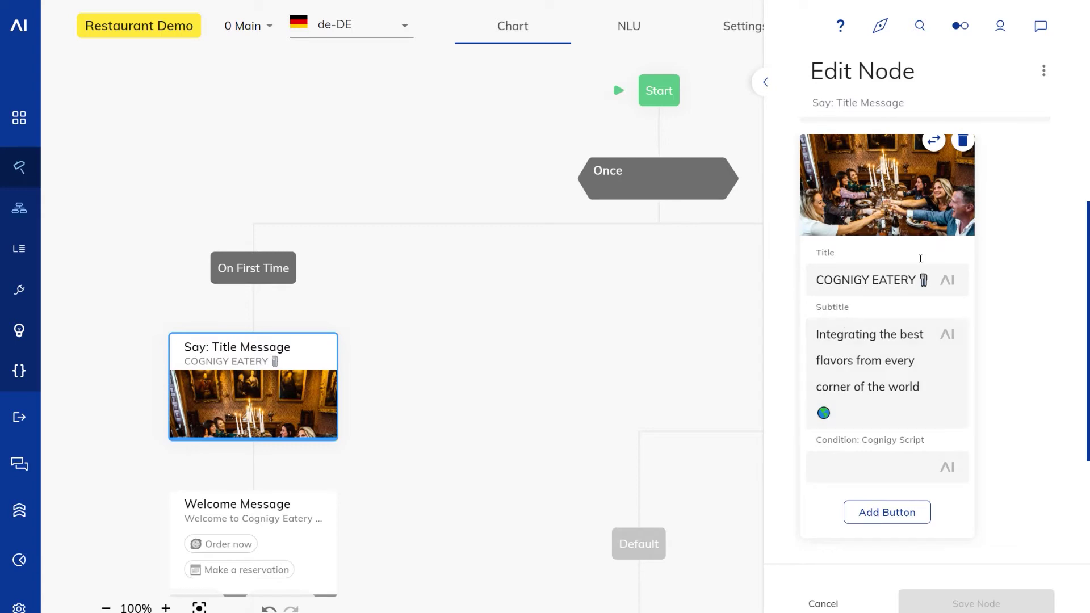
scroll(956, 283, up, 2)
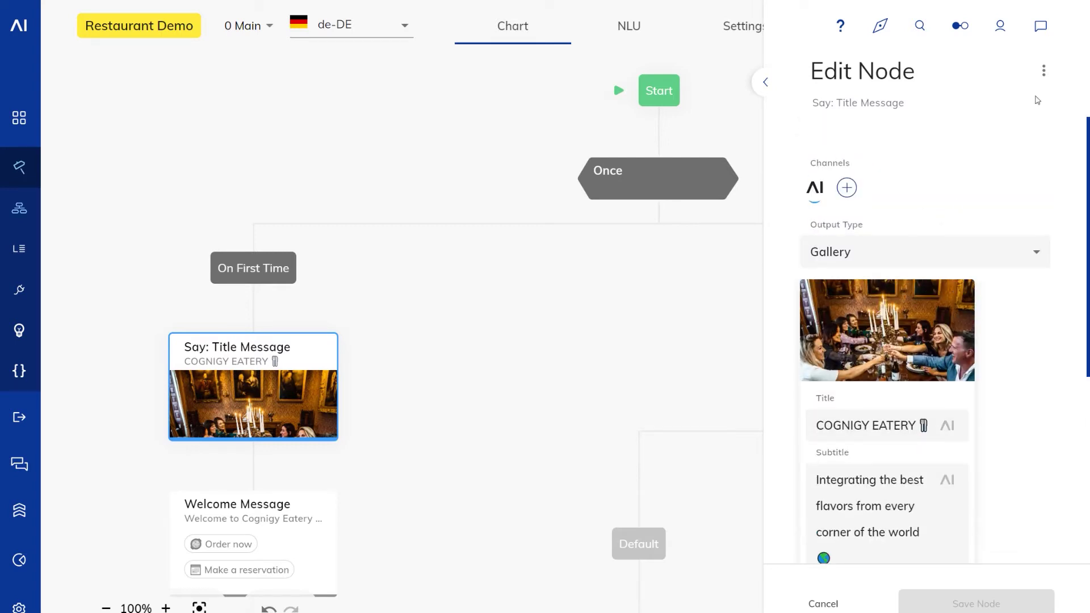
Step: Remove the de-DE localization from the Say: Title Message node and close the node editor
click(1043, 70)
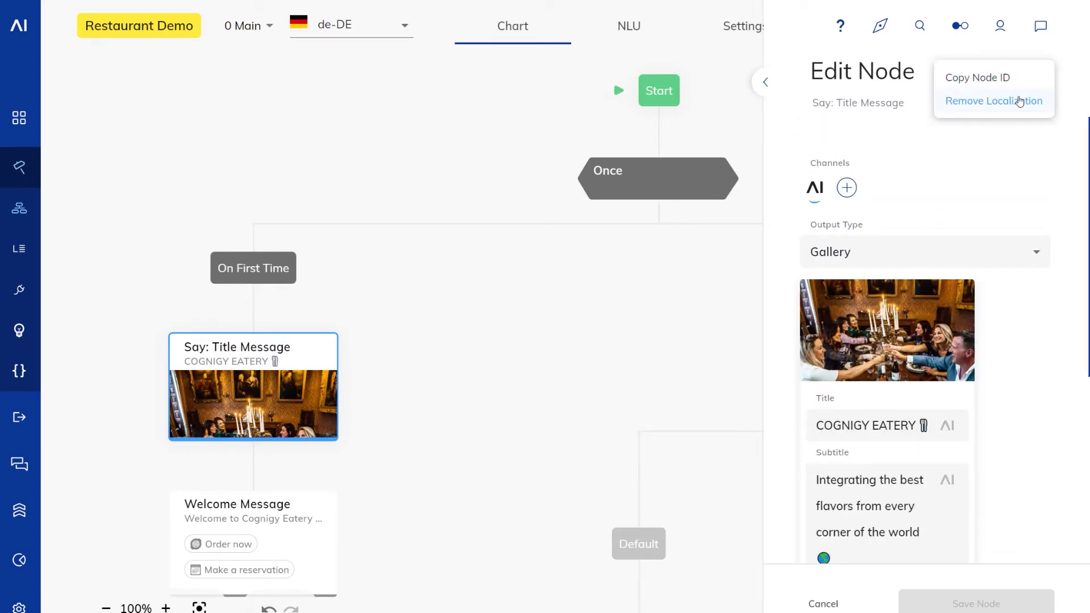
click(1020, 101)
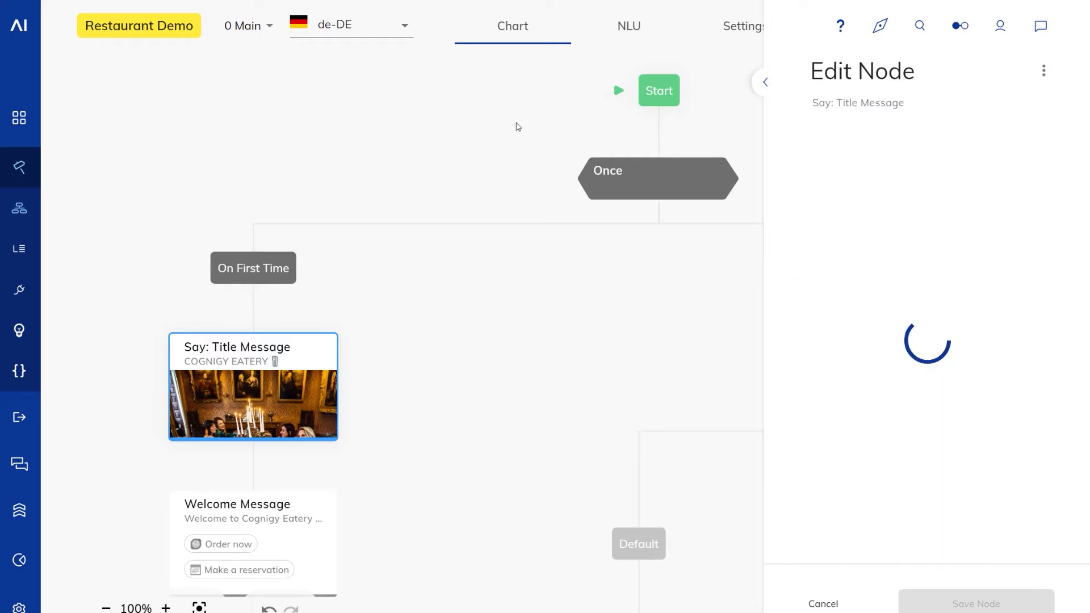
click(450, 146)
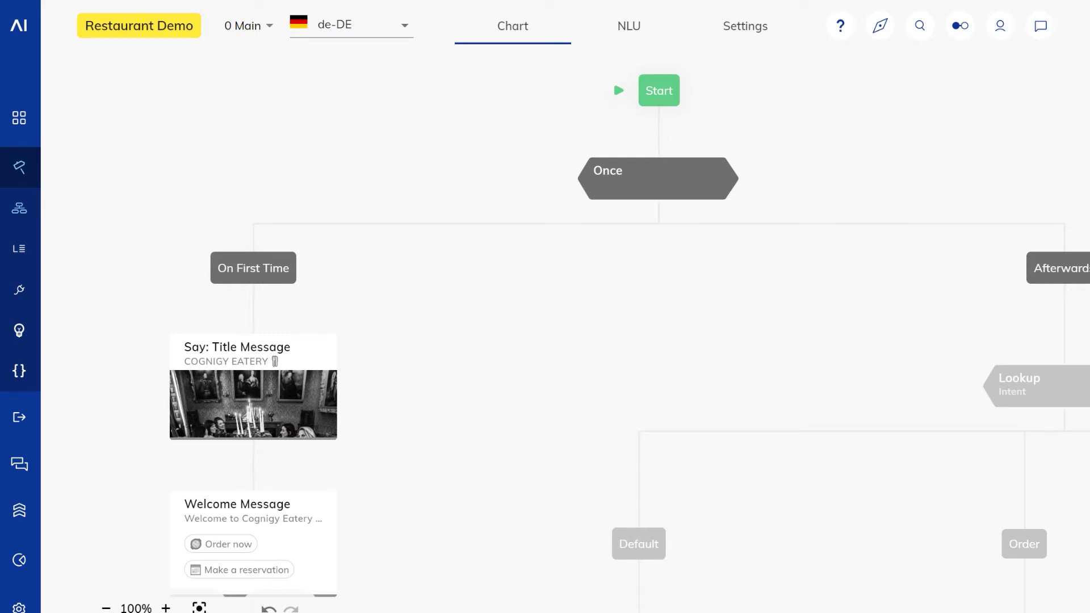
Step: Set the translation provider to Microsoft Translator in the agent's translation settings
mouse_move(19, 454)
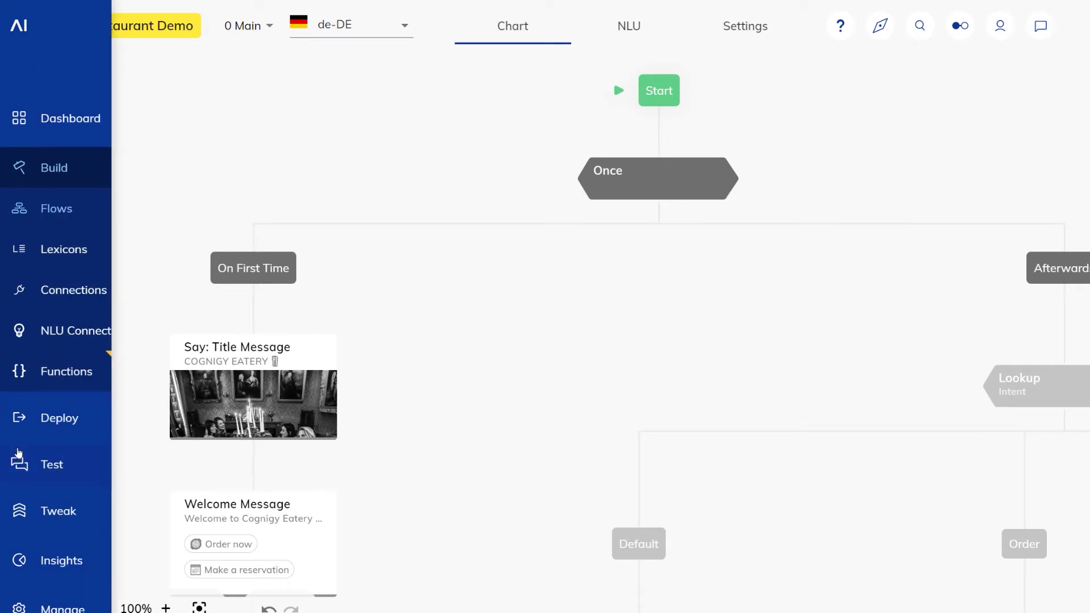
click(59, 596)
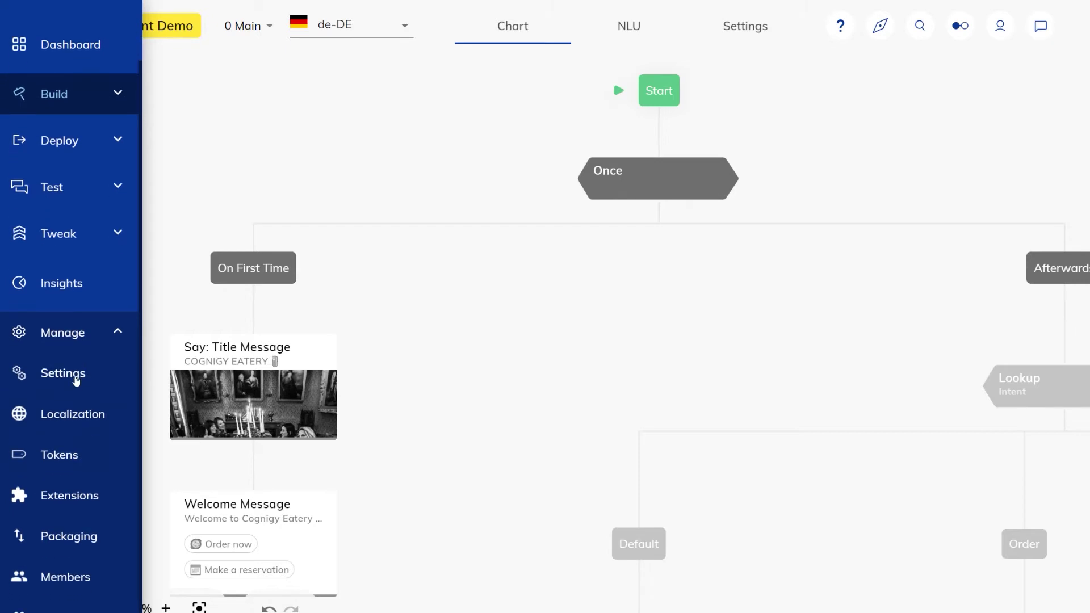
click(75, 376)
click(229, 159)
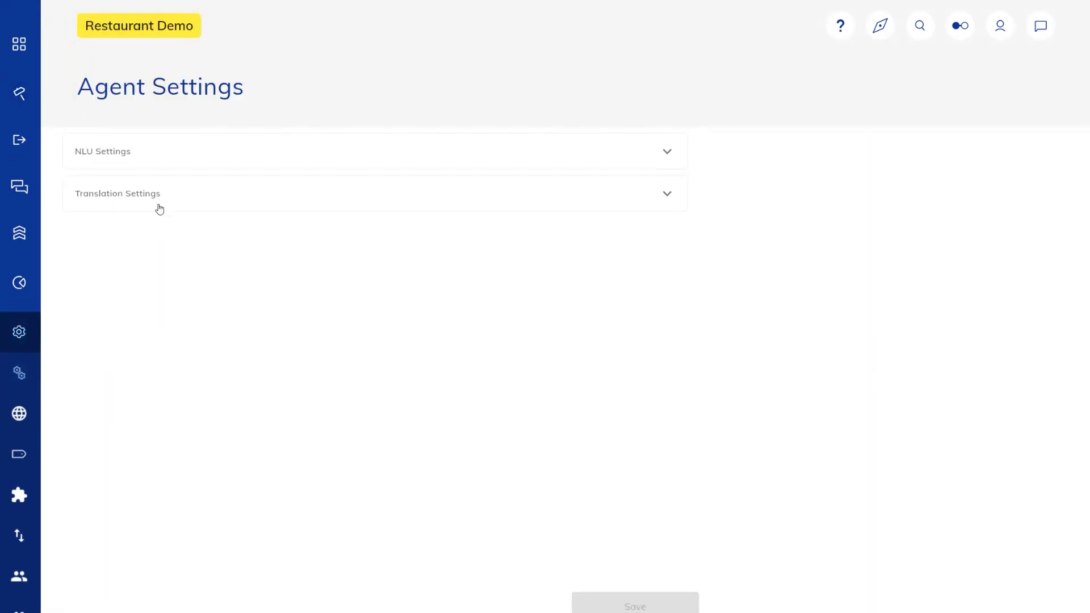
click(151, 200)
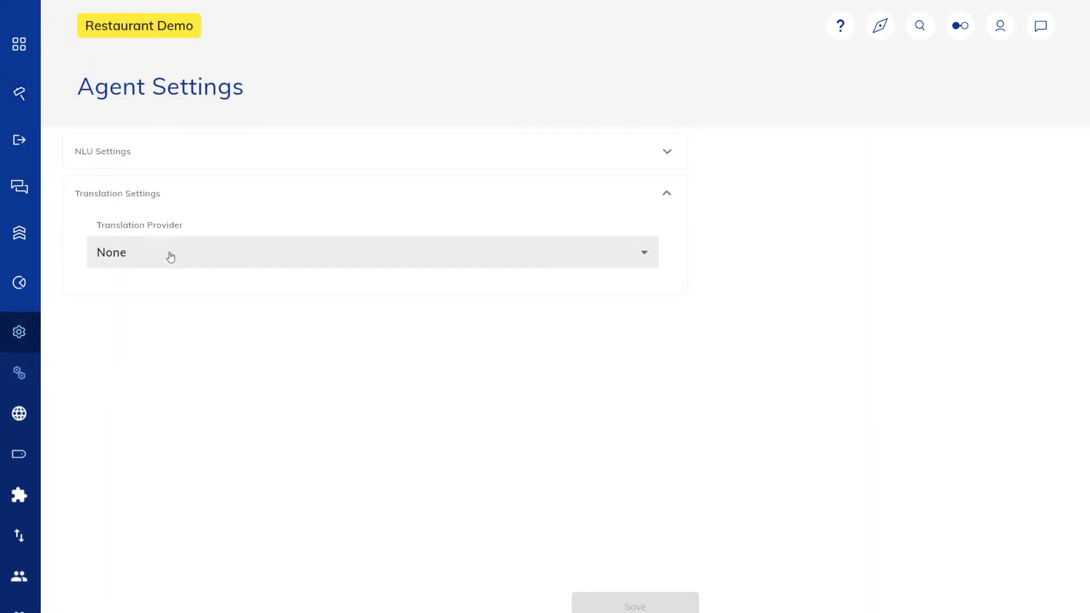
click(202, 260)
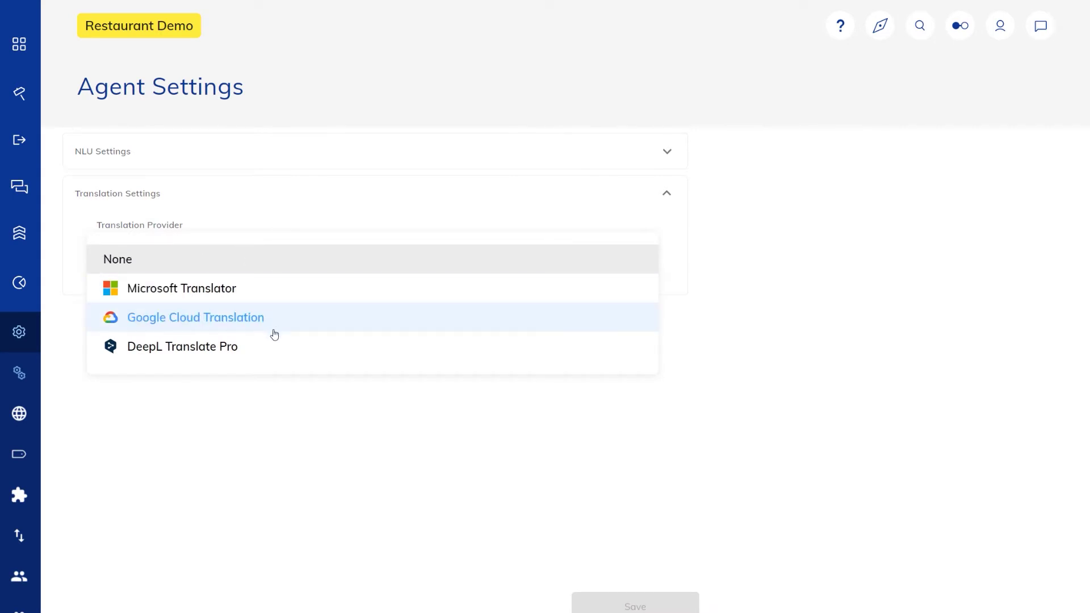
click(215, 294)
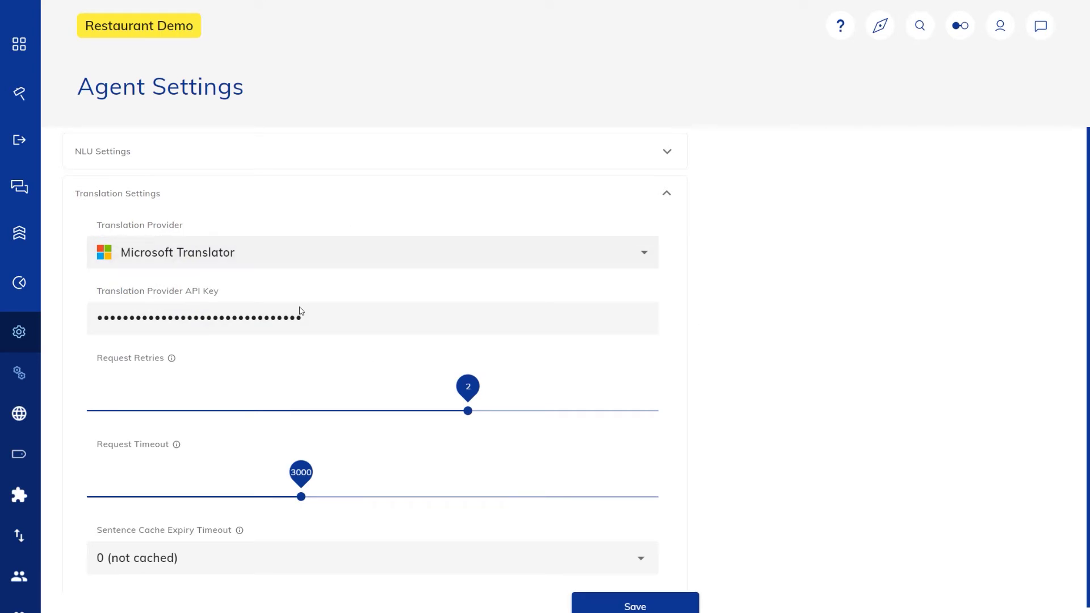
Step: Keep the sentence cache expiry timeout at 0 (not cached) and save the agent settings
scroll(689, 316, down, 1)
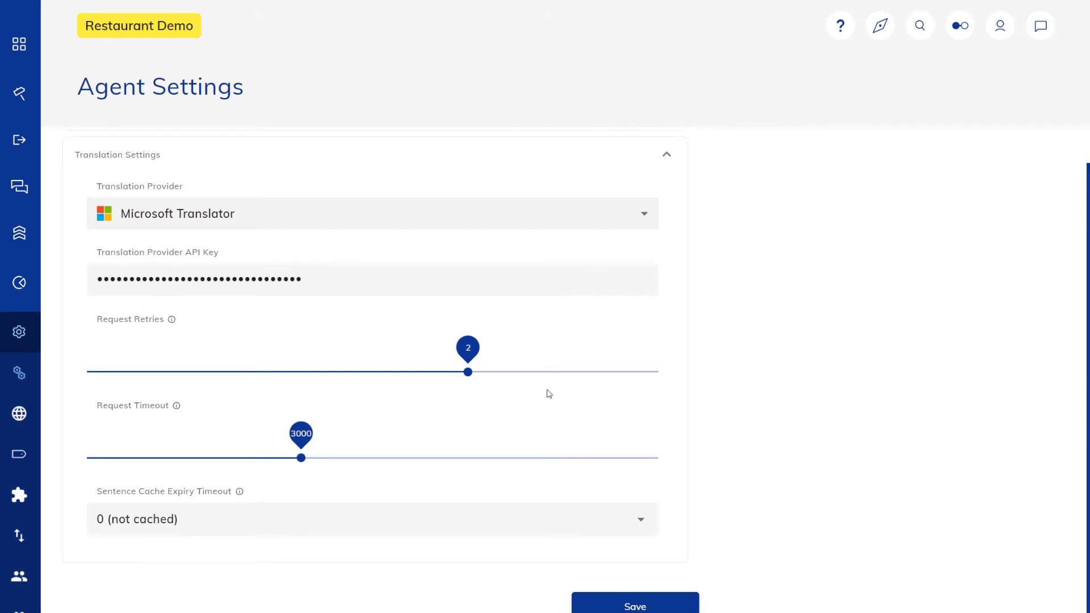
click(182, 519)
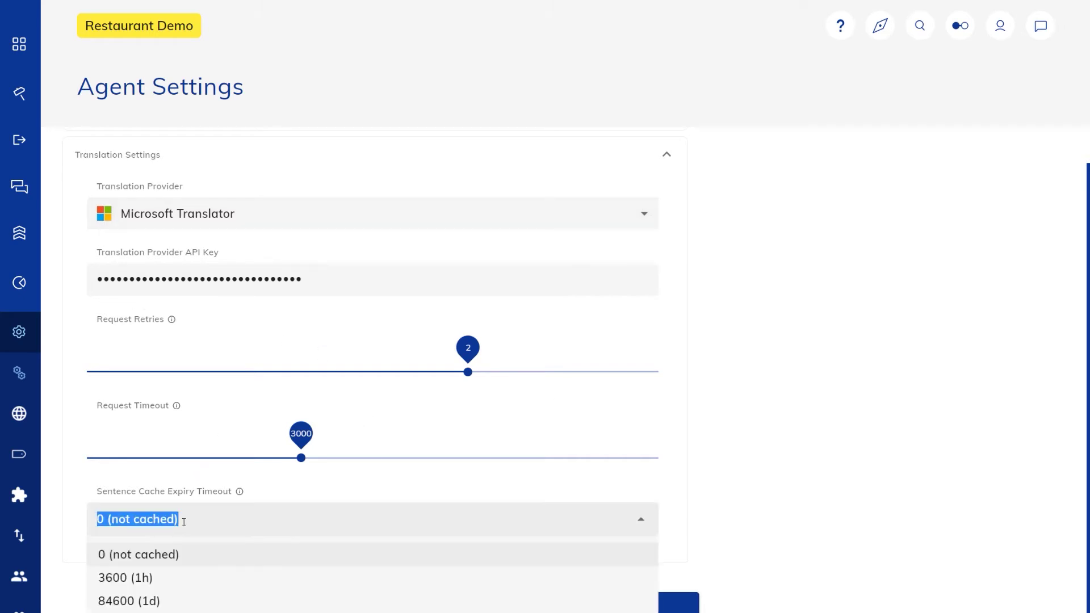
click(165, 554)
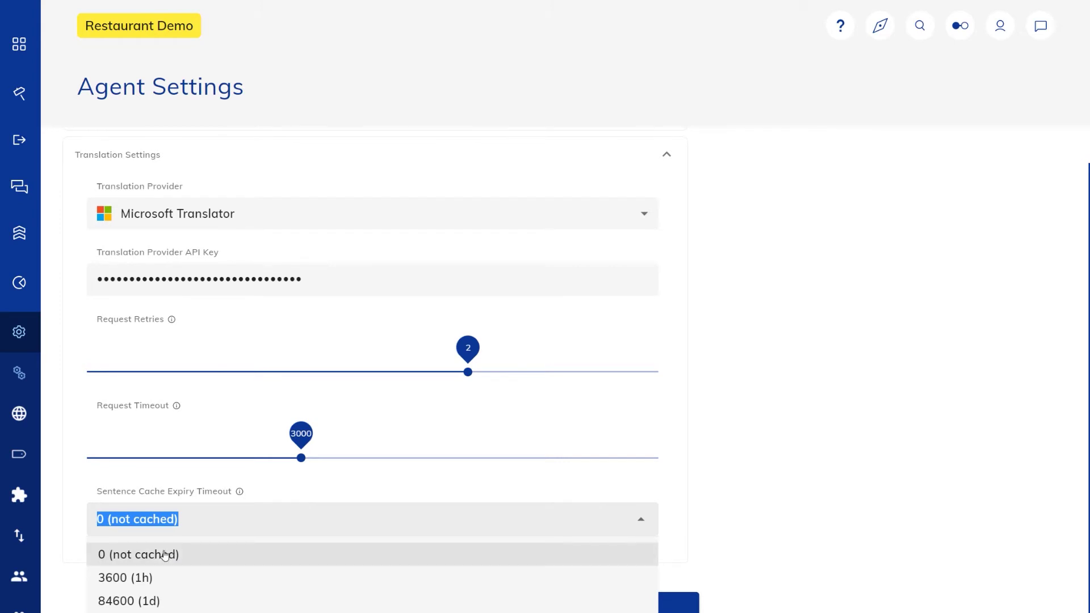
click(642, 608)
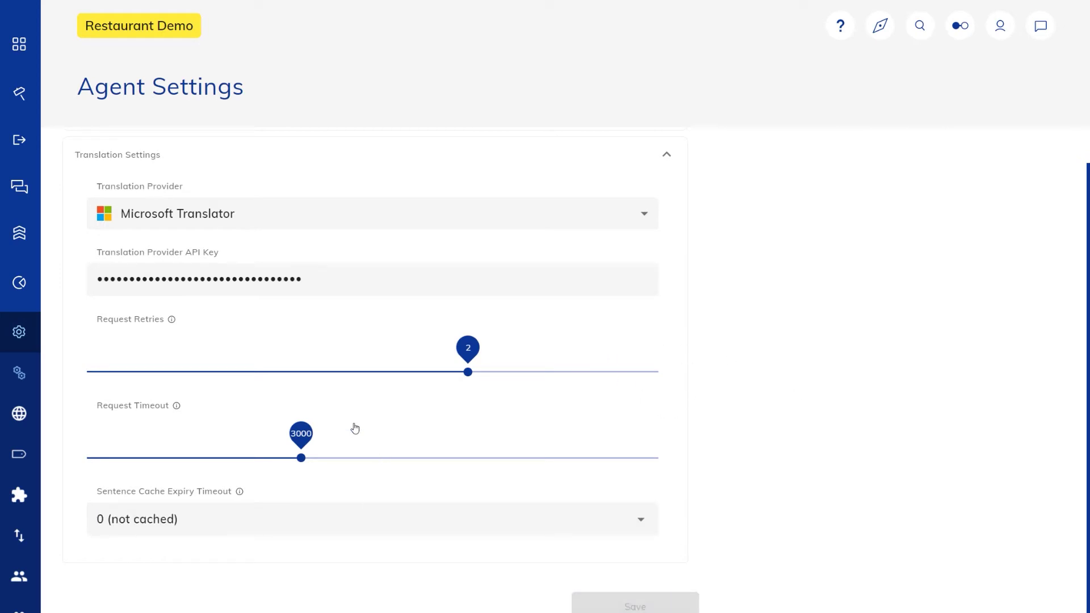
Step: Open the flow chart of the 0 Main flow
scroll(252, 344, up, 1)
click(24, 95)
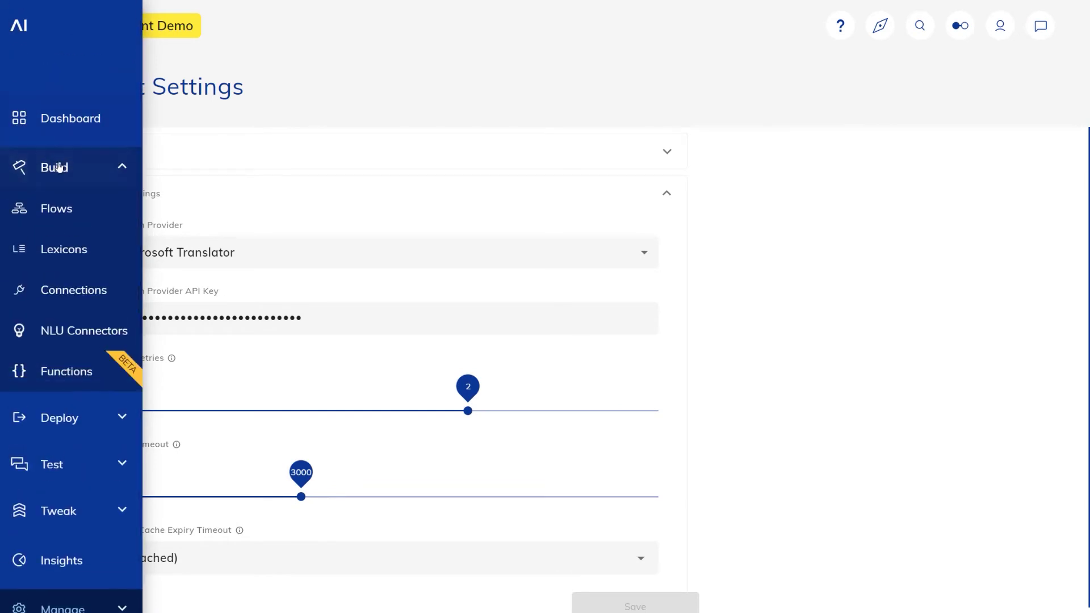
click(52, 210)
click(161, 250)
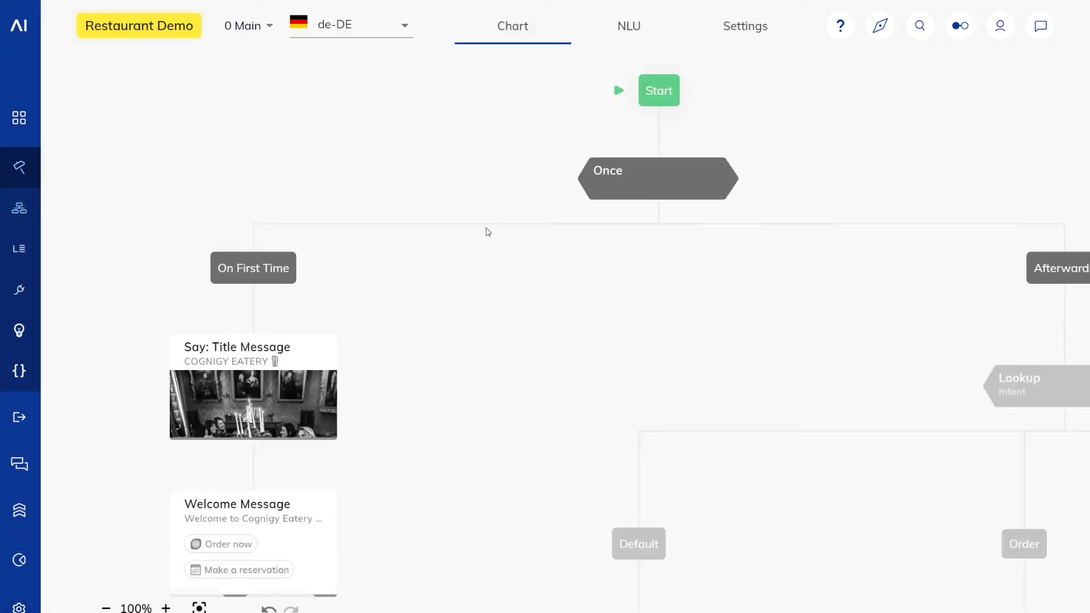
Step: Add a de-DE localization to the Say: Title Message node, translated from en-US English to German, and review the translated card
click(320, 348)
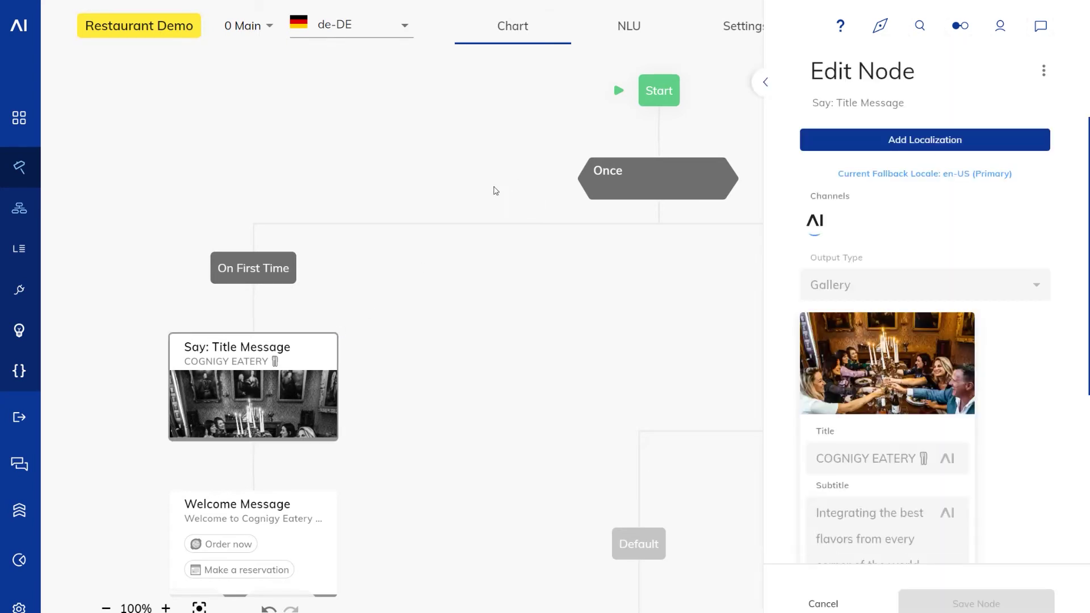
click(892, 141)
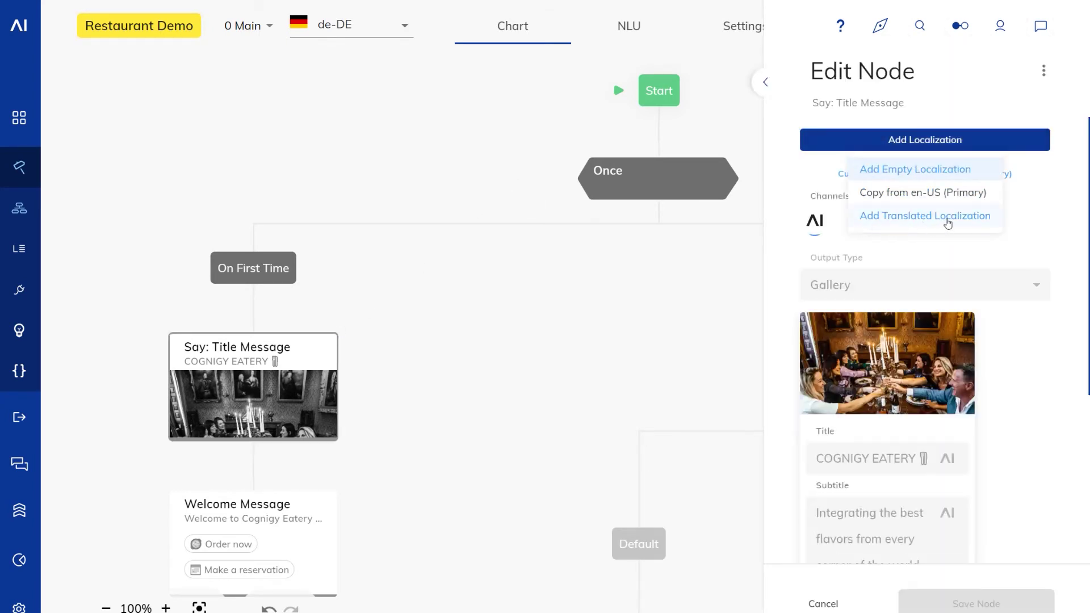
click(947, 221)
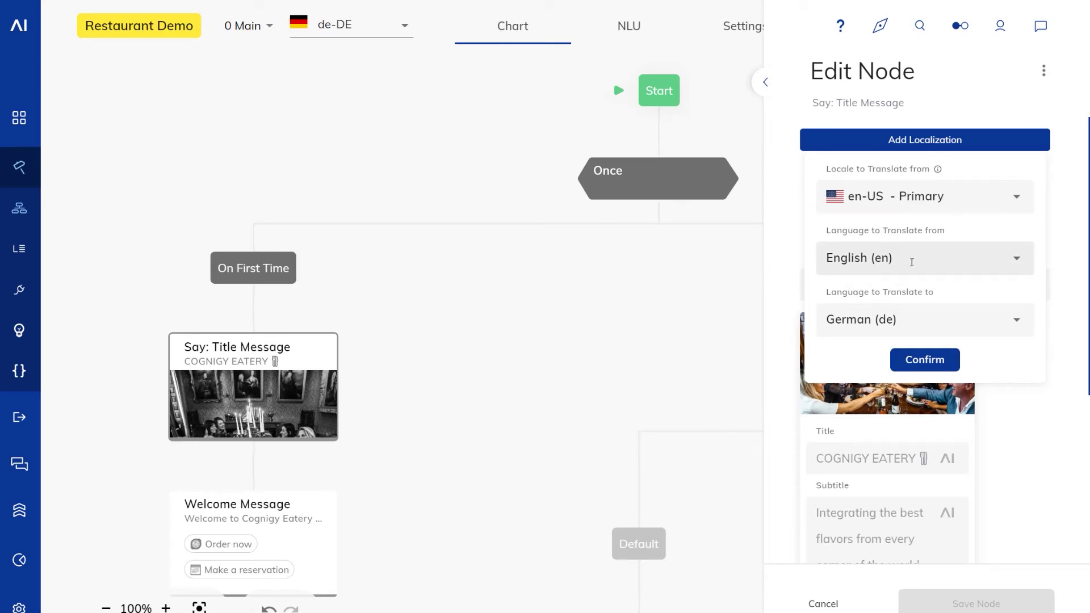
click(925, 360)
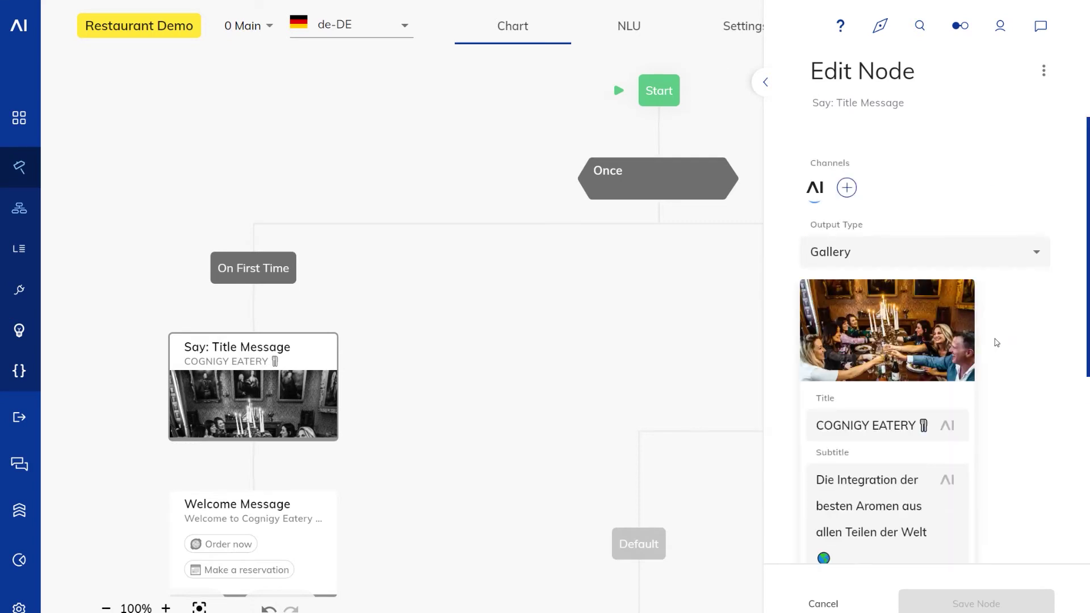
scroll(994, 340, down, 5)
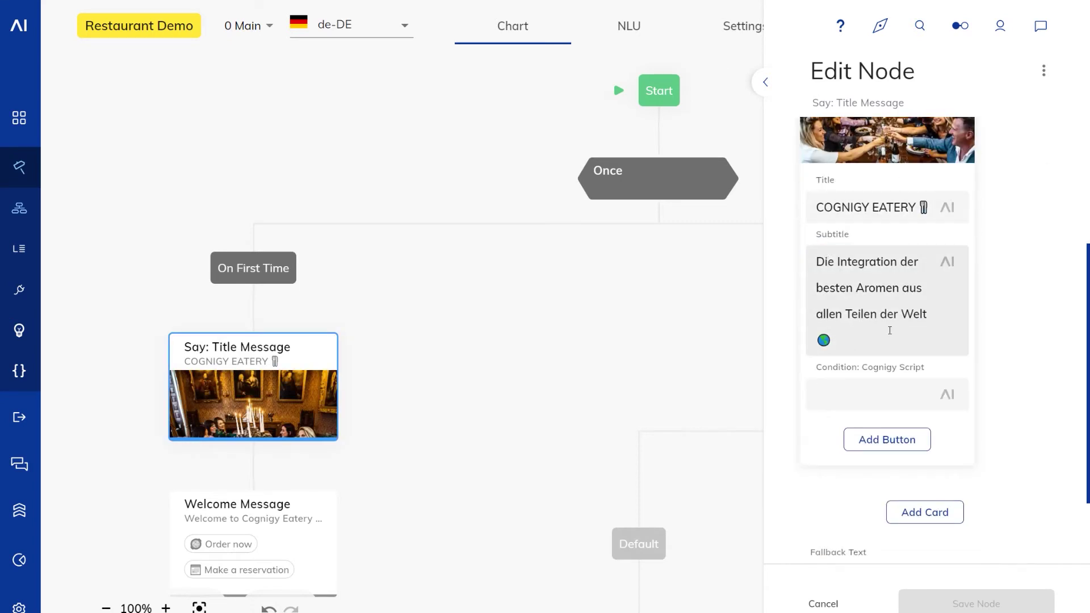
scroll(863, 341, up, 3)
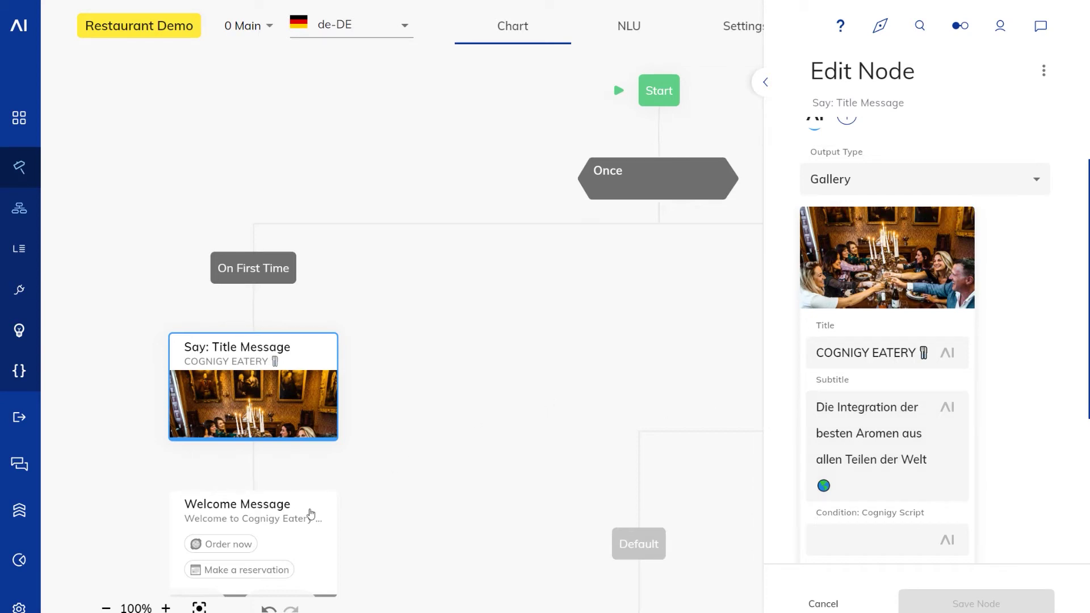
Step: Add a de-DE localization to the Welcome Message node, translated from en-US English to German, and close the node editor
click(325, 511)
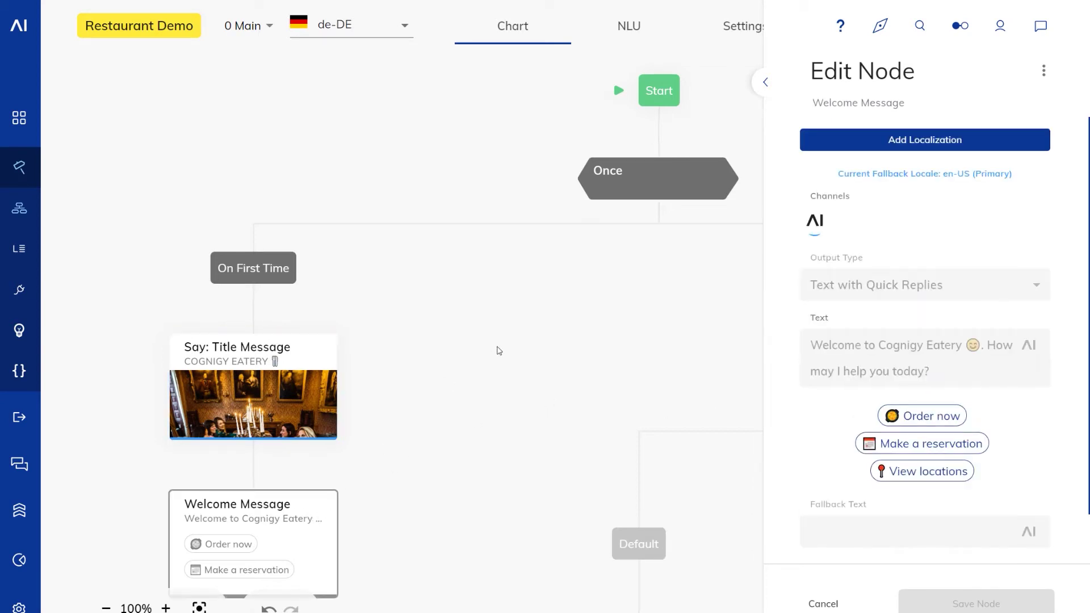
scroll(496, 350, down, 3)
click(918, 138)
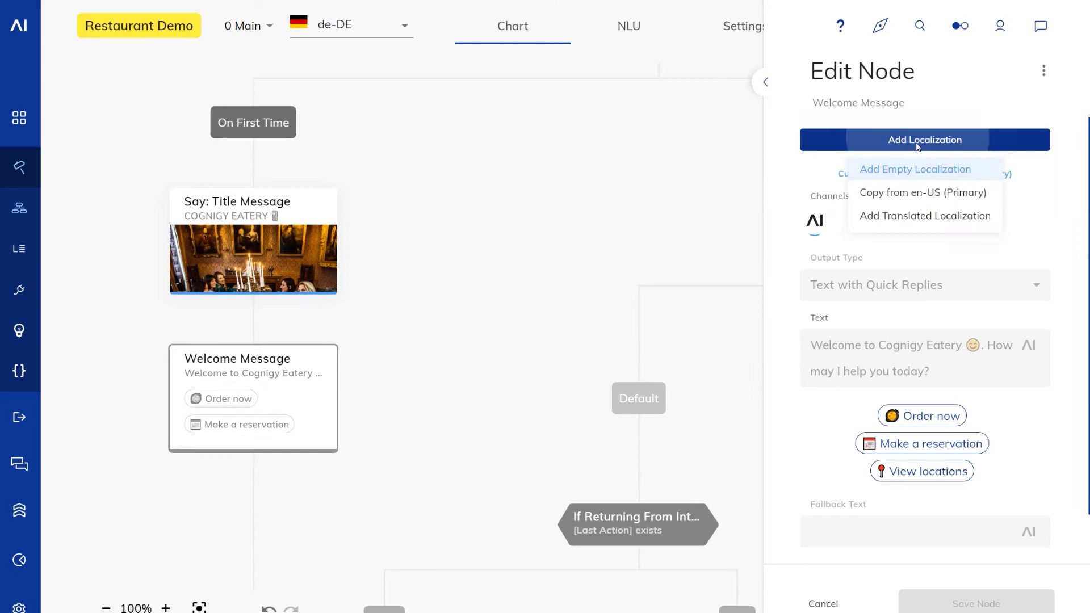
click(902, 214)
click(923, 361)
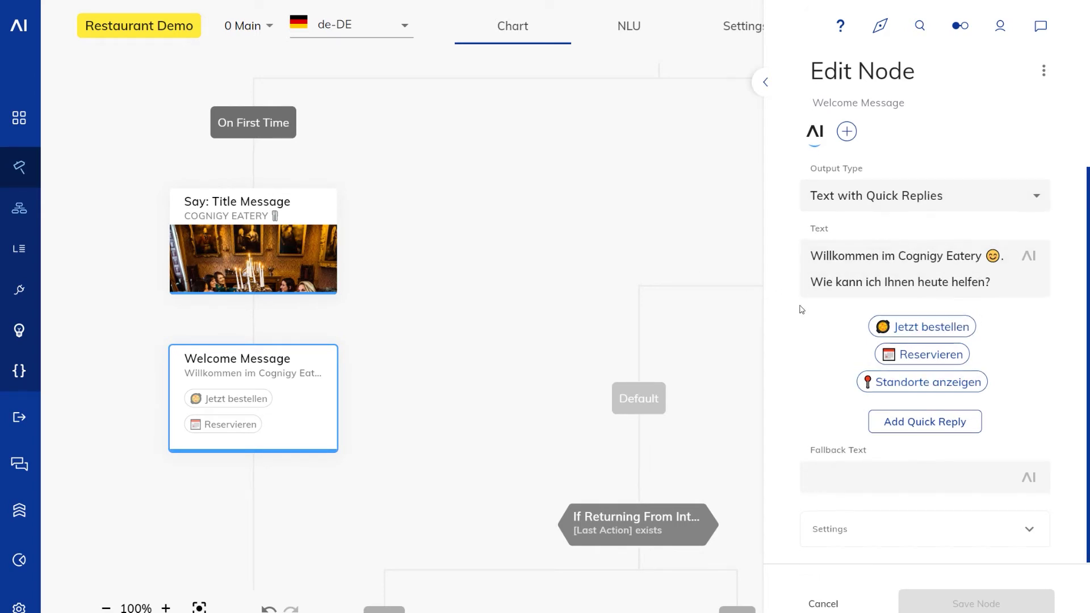
scroll(809, 307, up, 1)
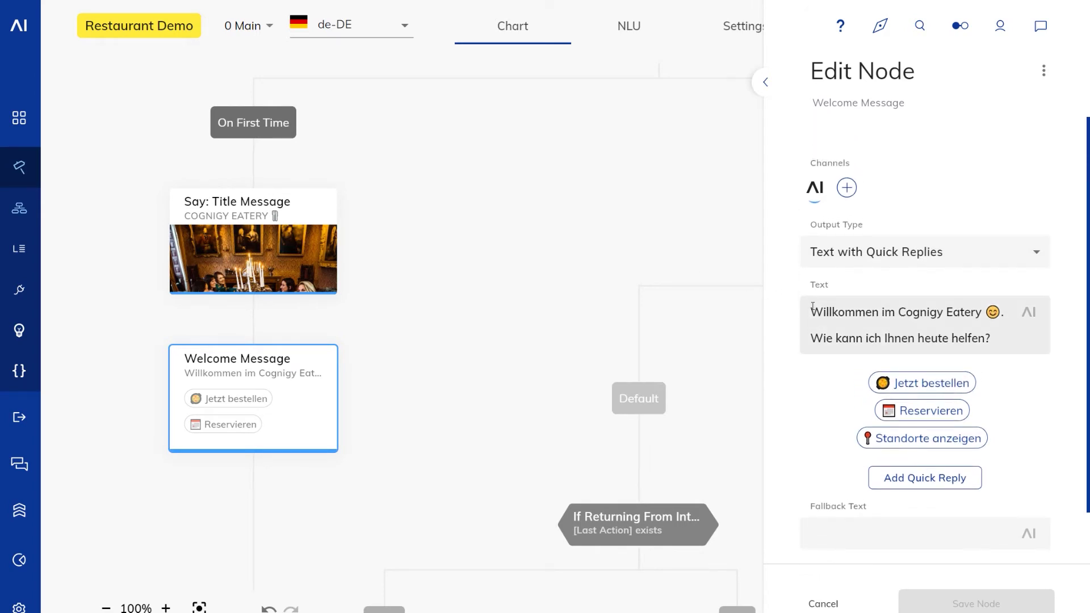
click(647, 196)
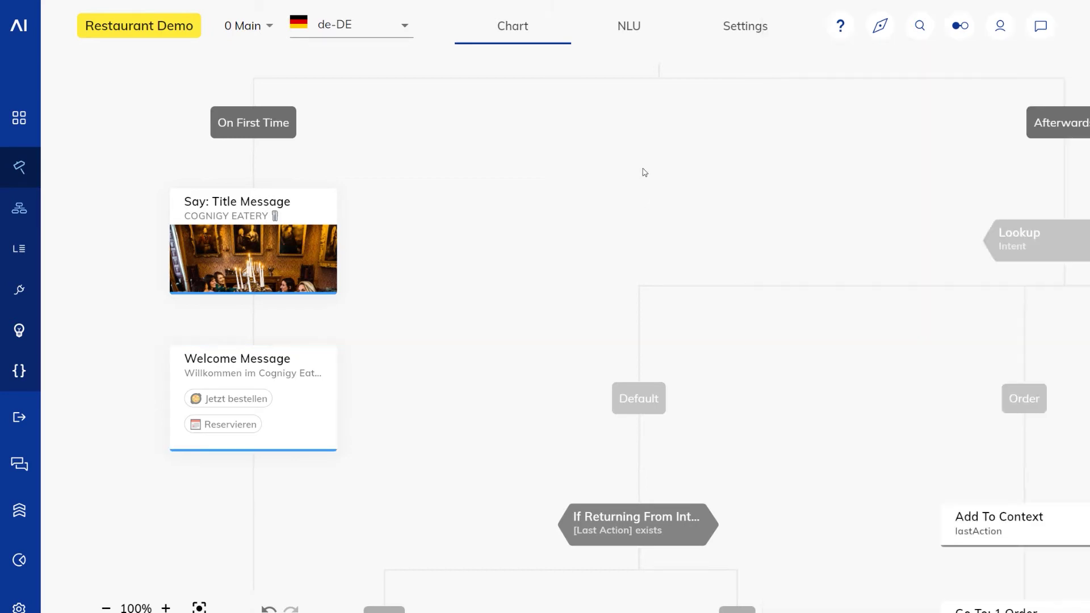
Step: Open the ThankYou intent in the flow's NLU and review its fallback example sentences and default reply
click(633, 30)
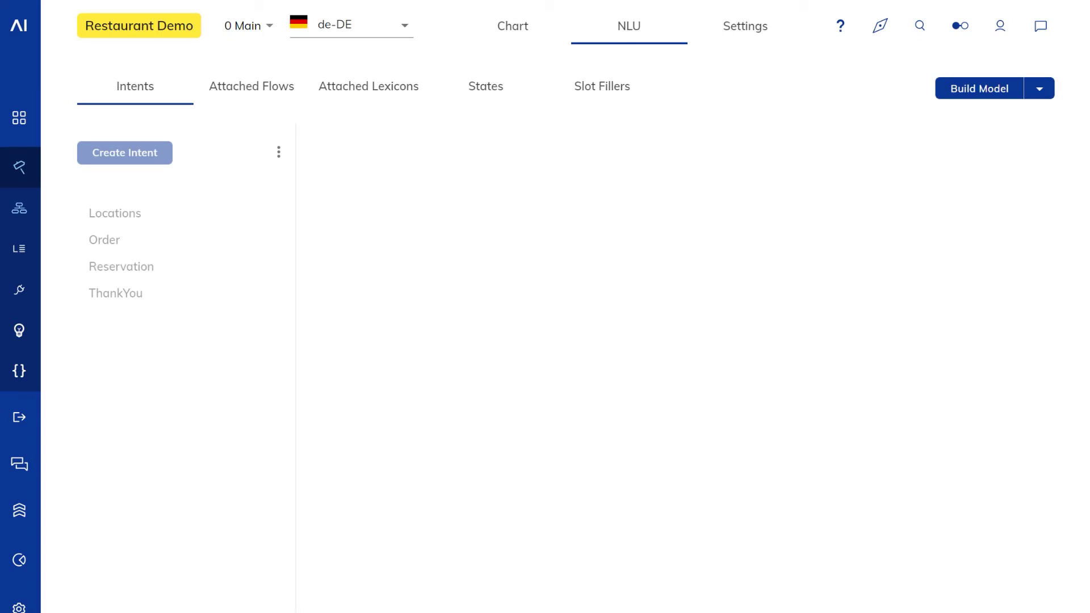
click(215, 302)
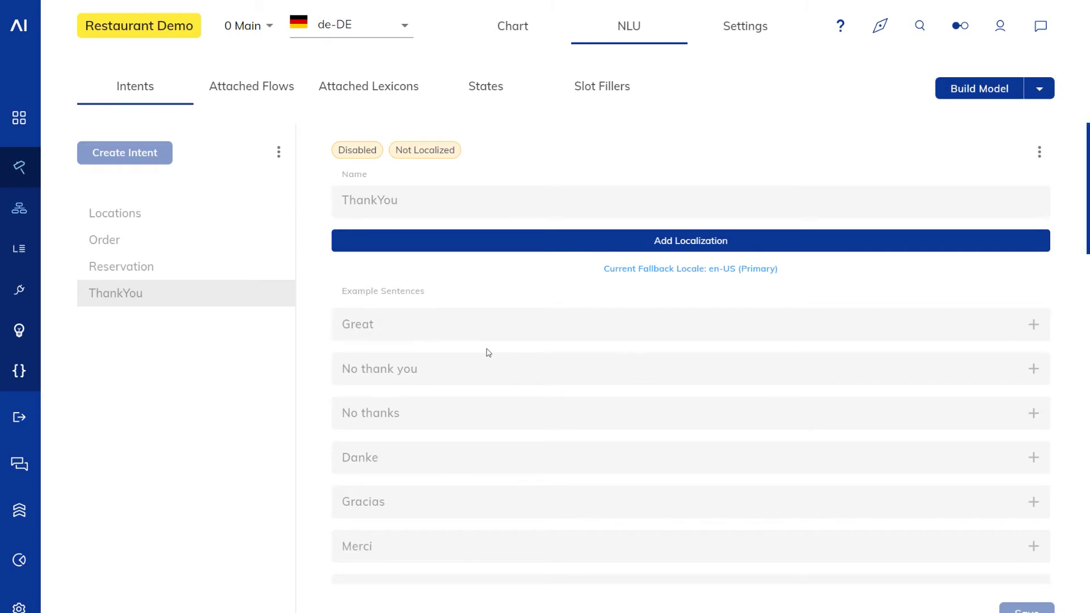
scroll(493, 409, down, 3)
scroll(469, 390, down, 10)
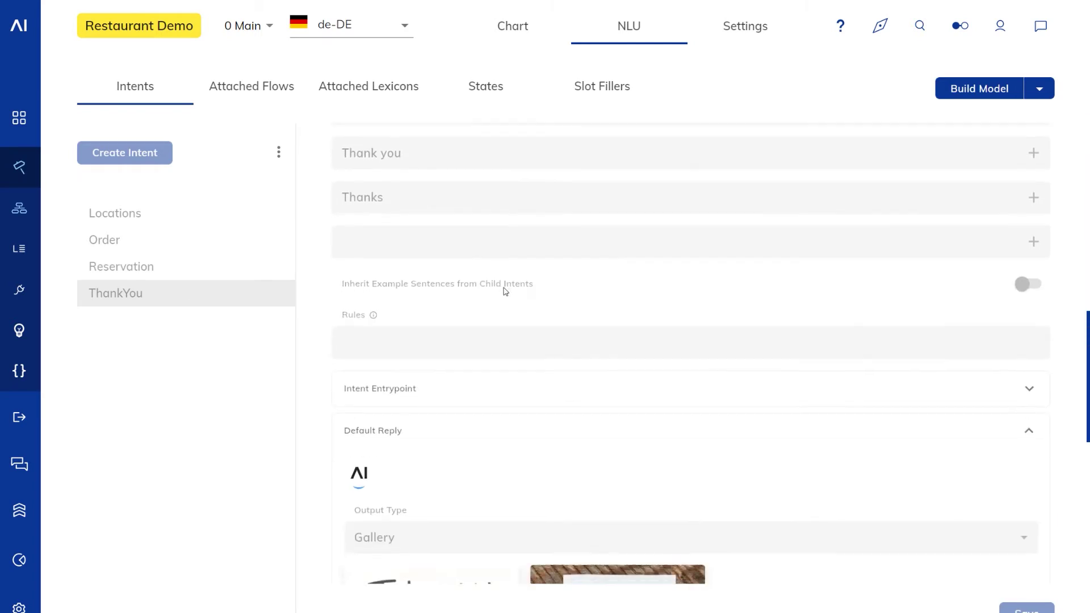
scroll(708, 438, down, 3)
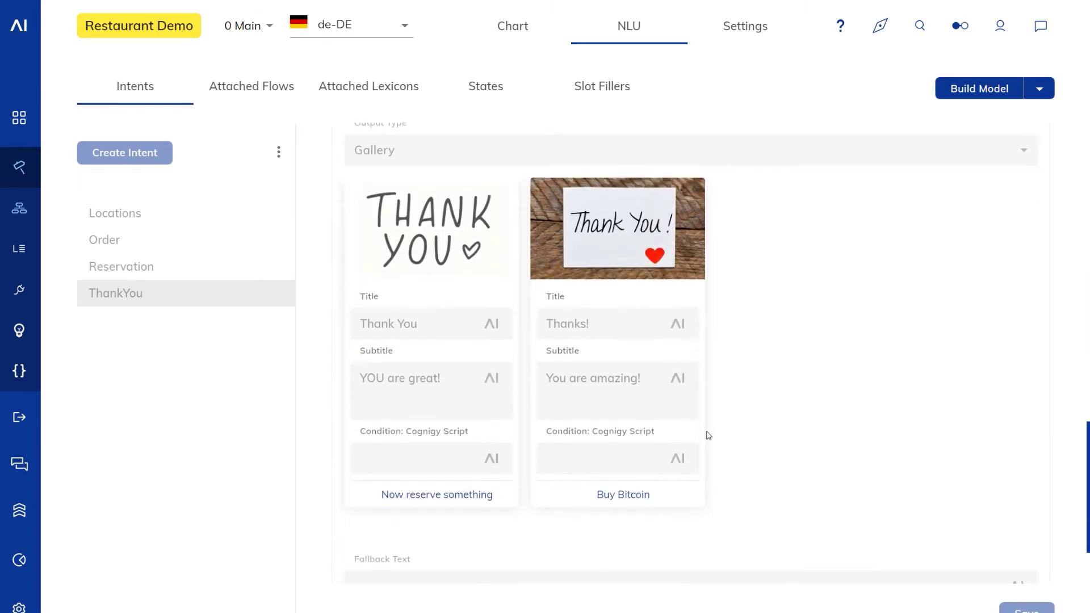
scroll(714, 379, up, 15)
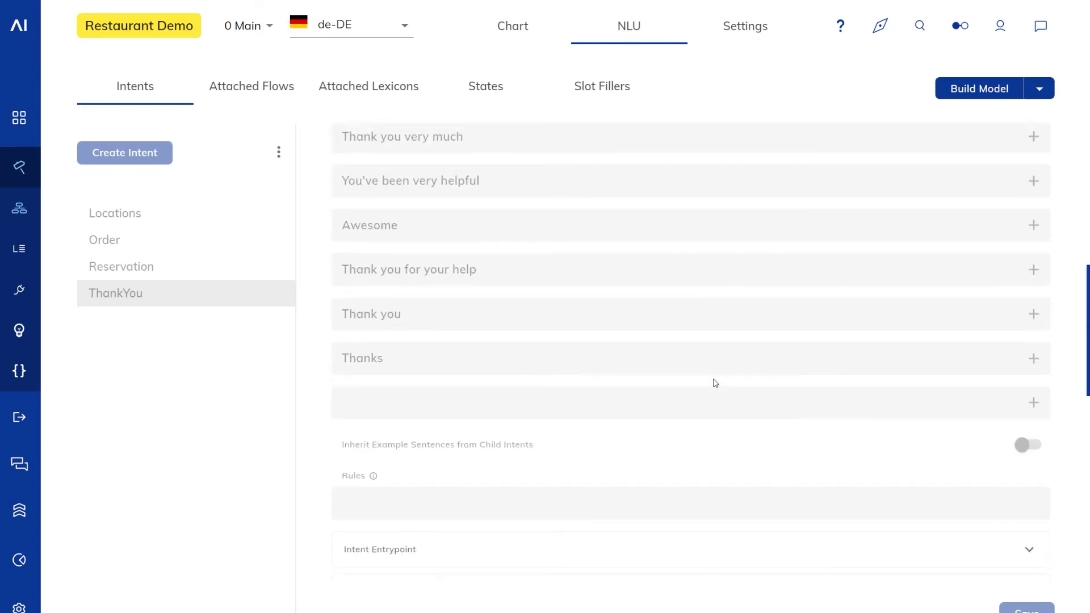
Step: Add a de-DE localization to the ThankYou intent, translated from en-US English to German, and review the translated sentences
click(684, 246)
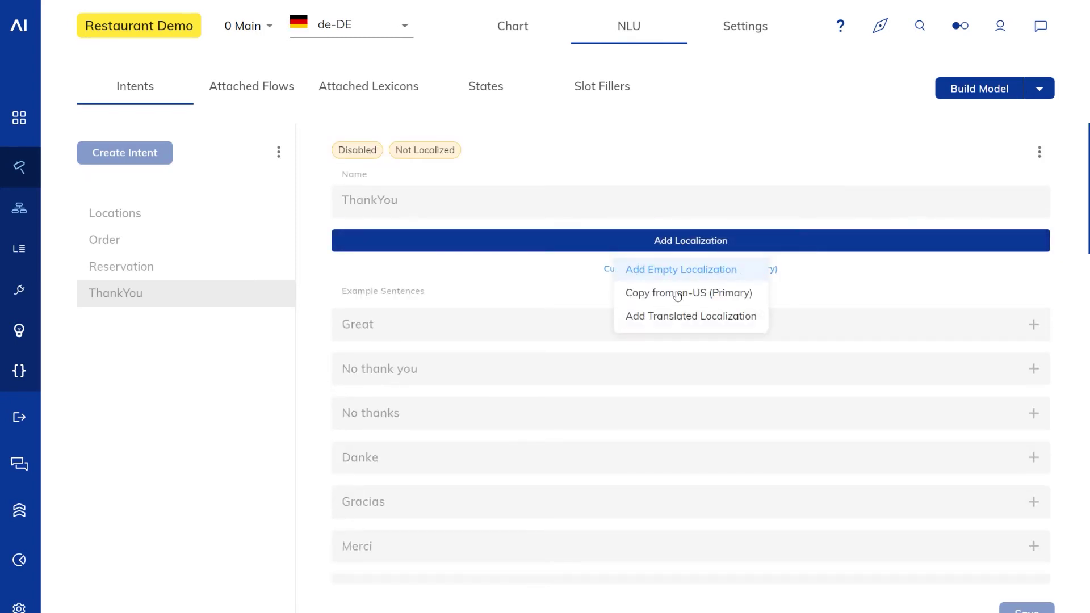
click(683, 316)
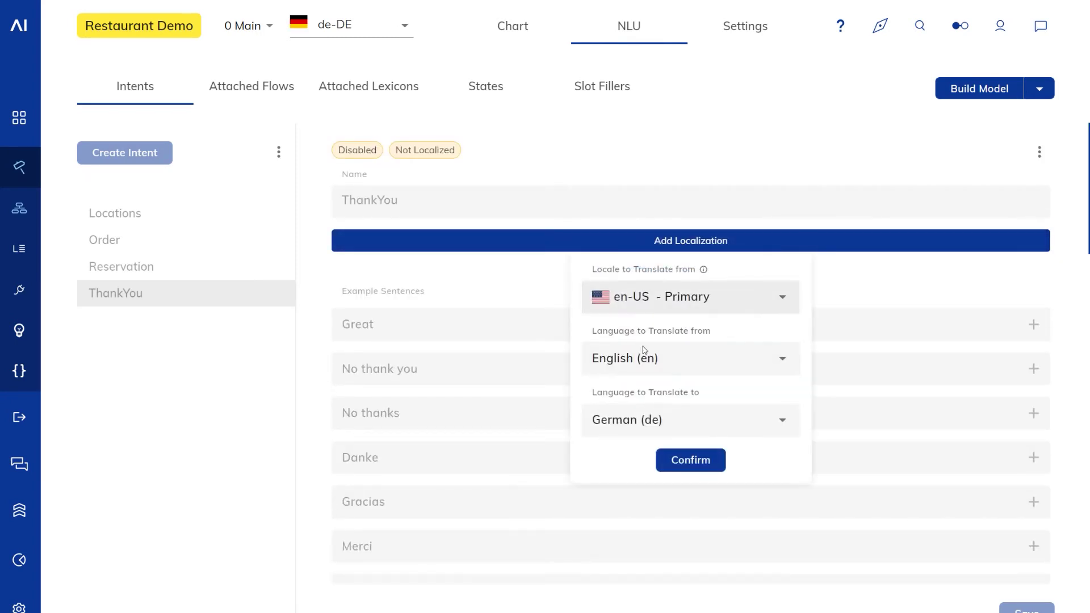
click(678, 464)
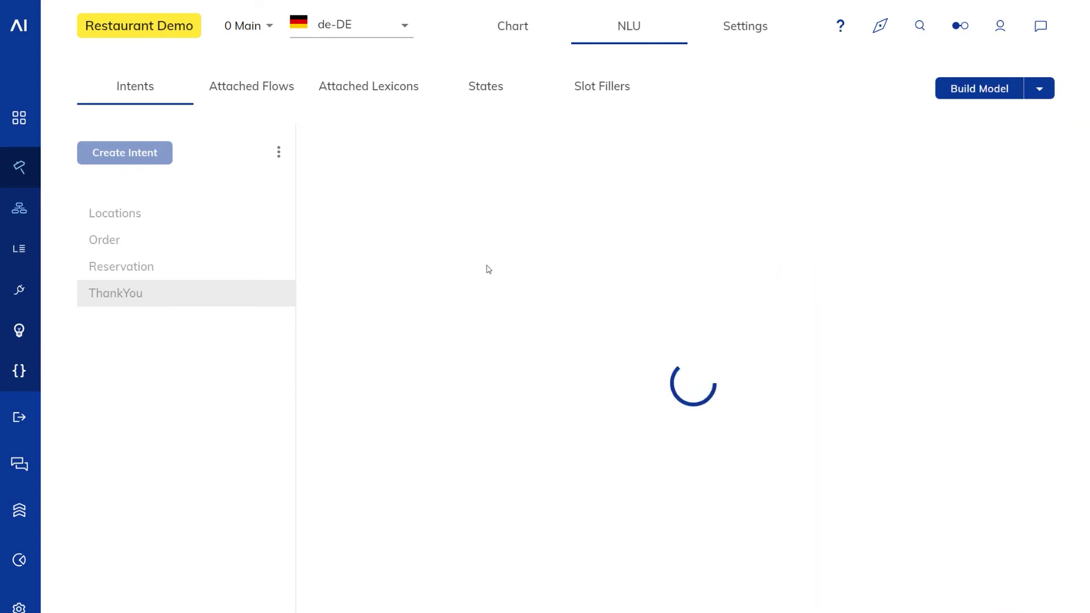
scroll(549, 295, down, 5)
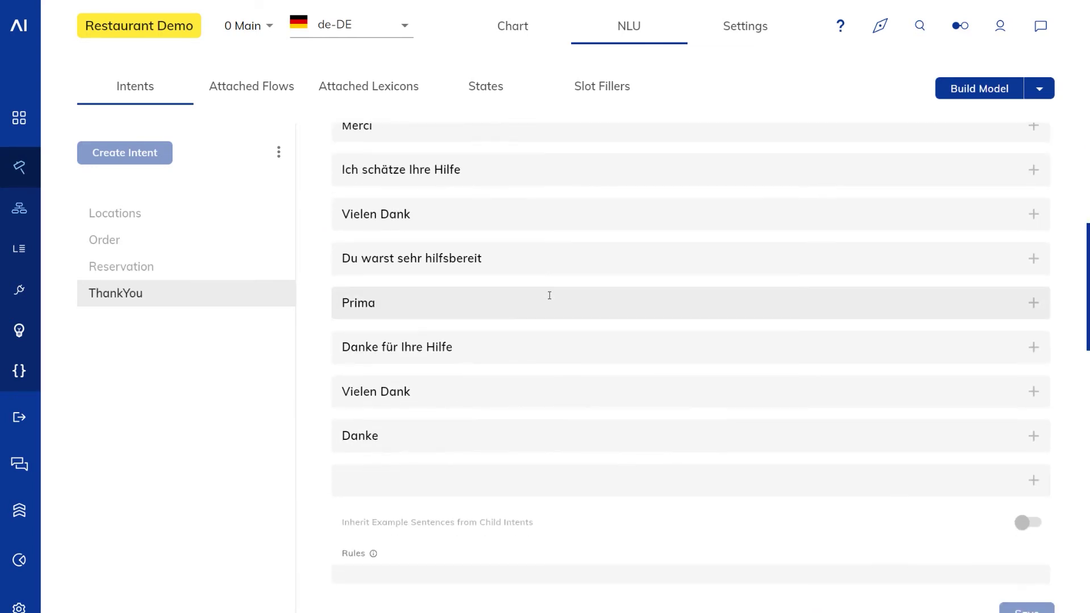
scroll(549, 295, down, 10)
scroll(607, 426, up, 8)
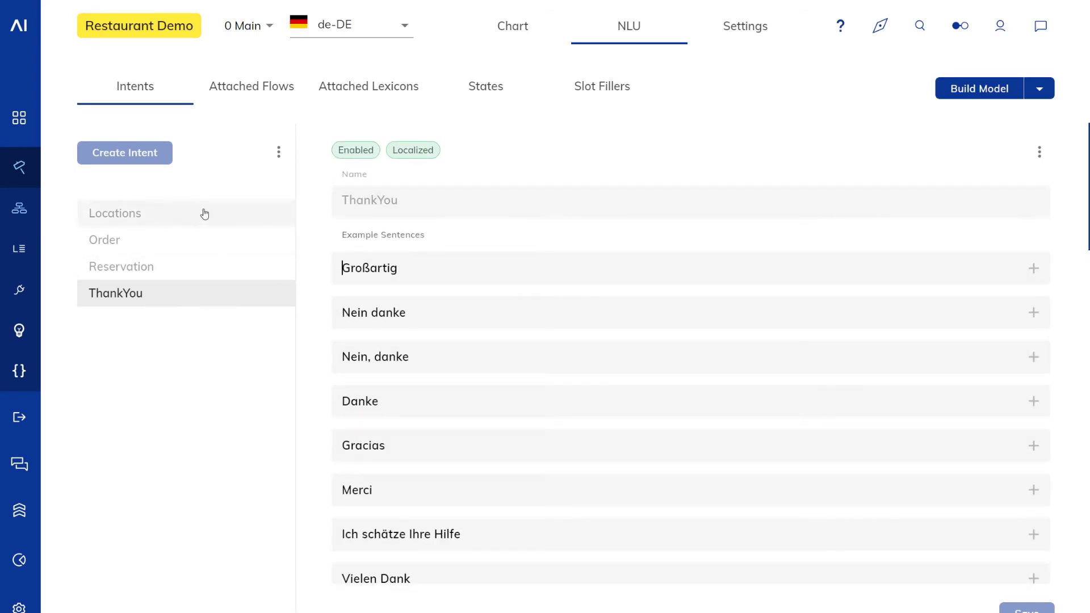
click(279, 152)
click(365, 220)
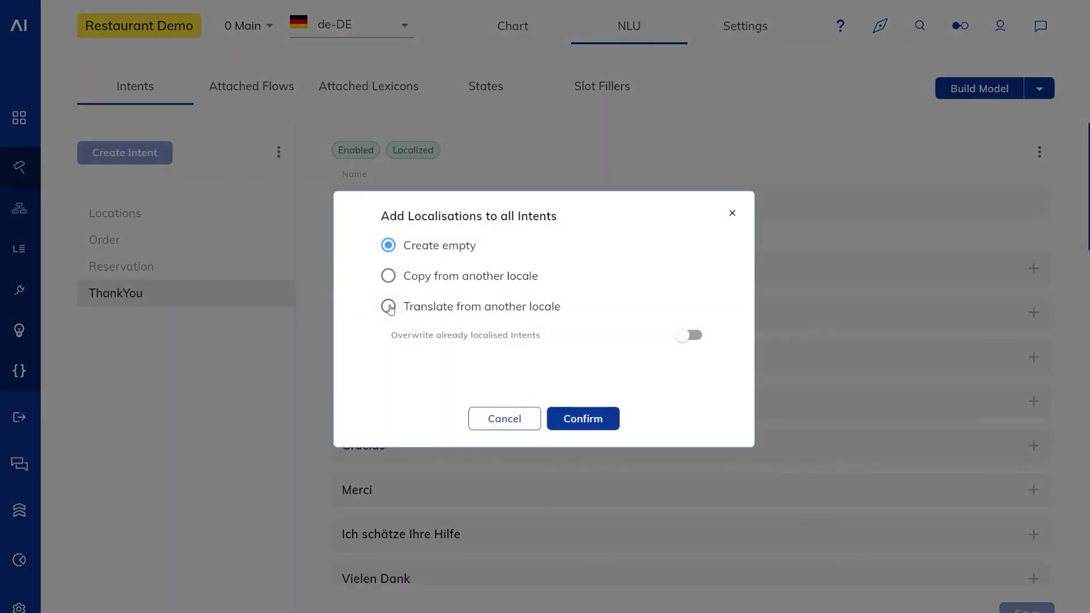
click(387, 307)
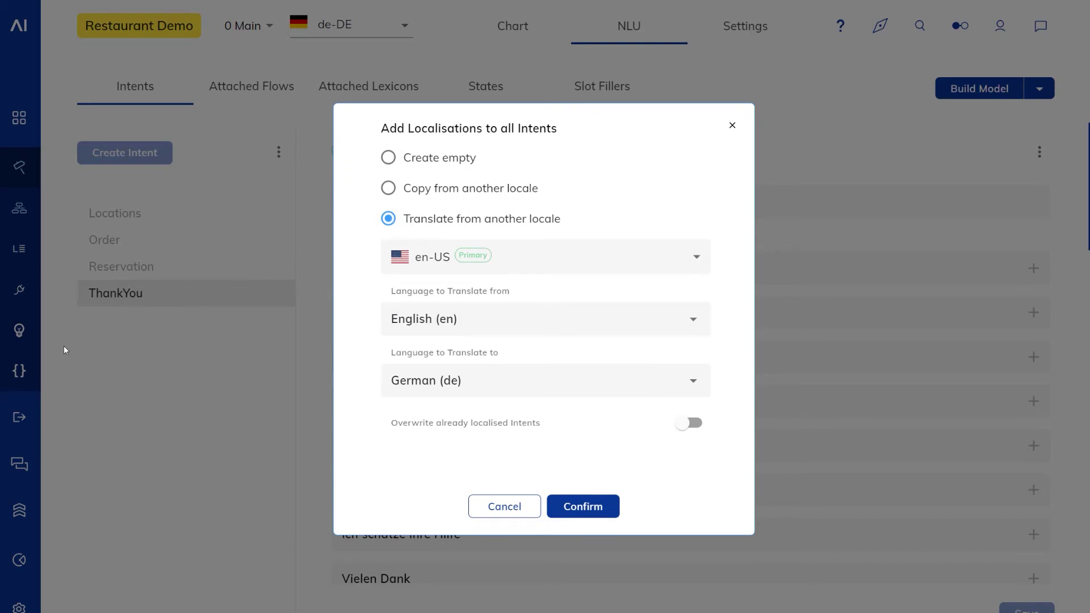
click(501, 508)
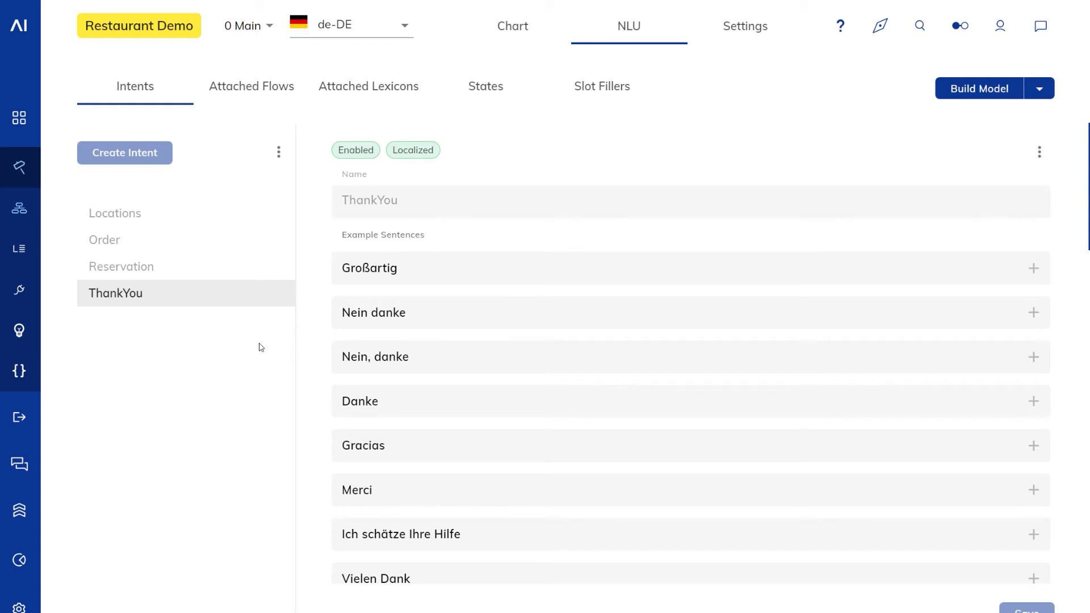
Step: Open the Webchat endpoint from the deployed endpoints and launch its webchat
click(34, 418)
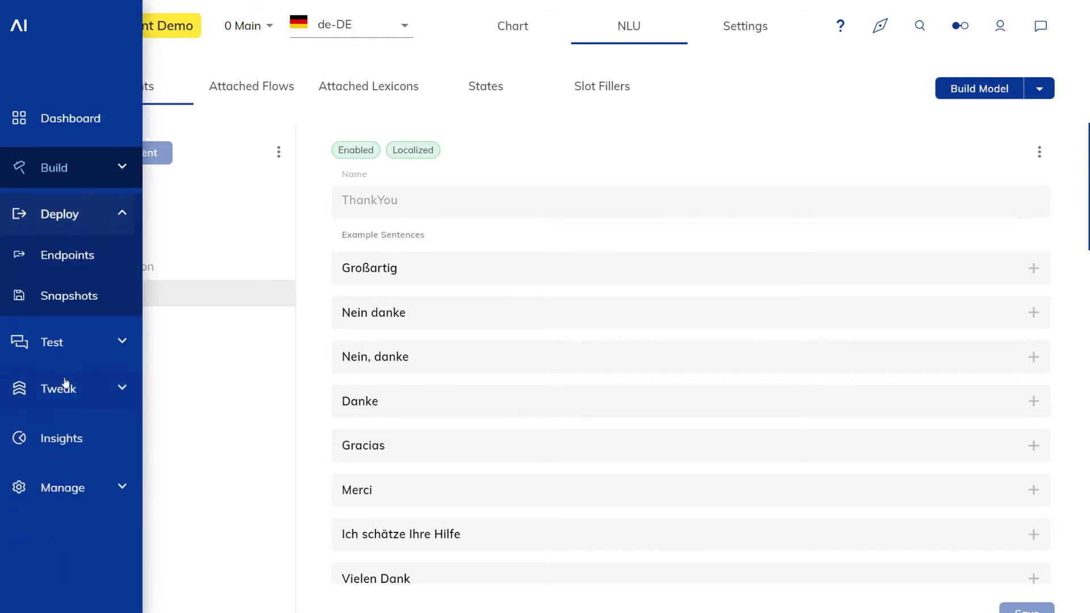
click(60, 255)
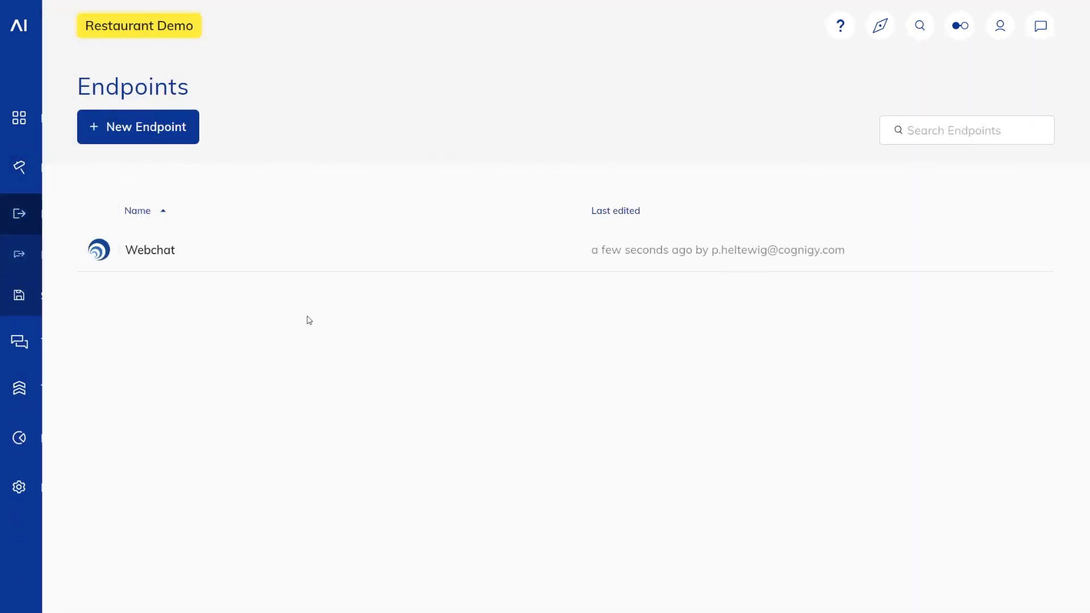
click(202, 256)
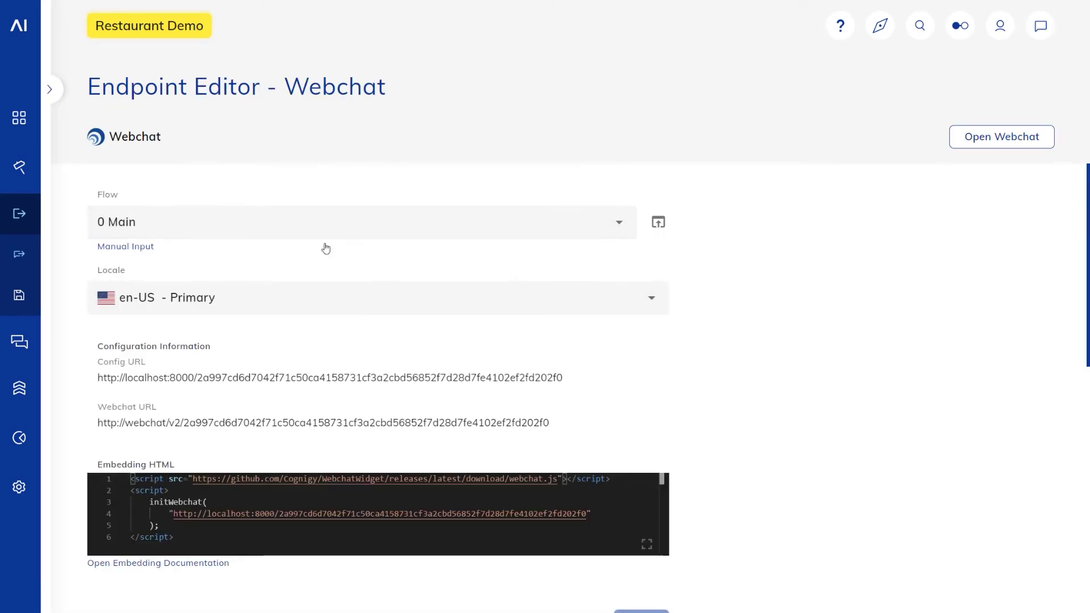
click(981, 143)
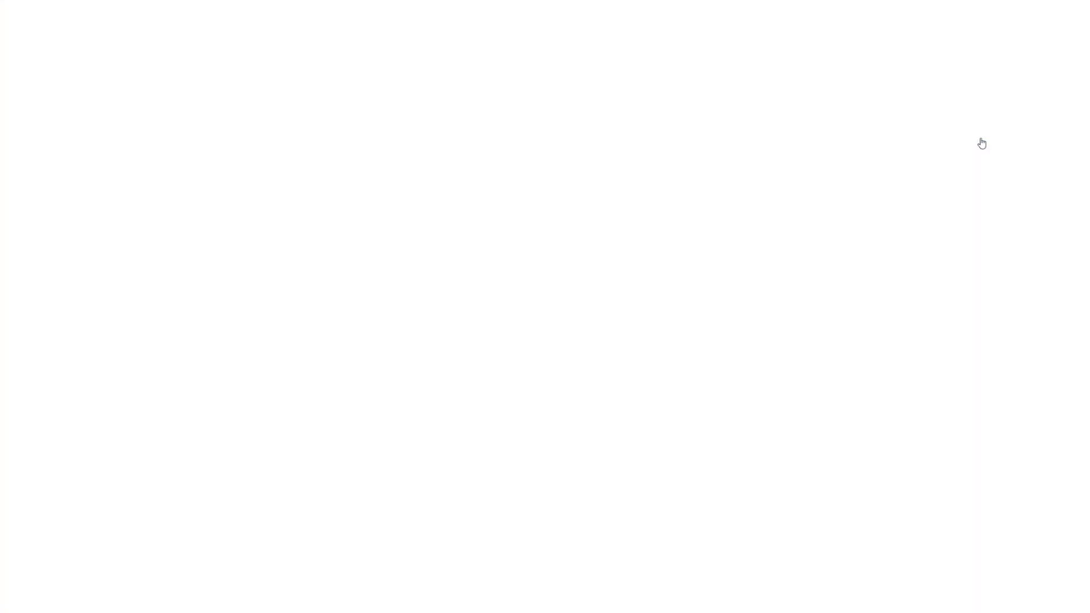
Step: Start the conversation with the agent by sending "hi"
click(408, 583)
text(hi)
key(Return)
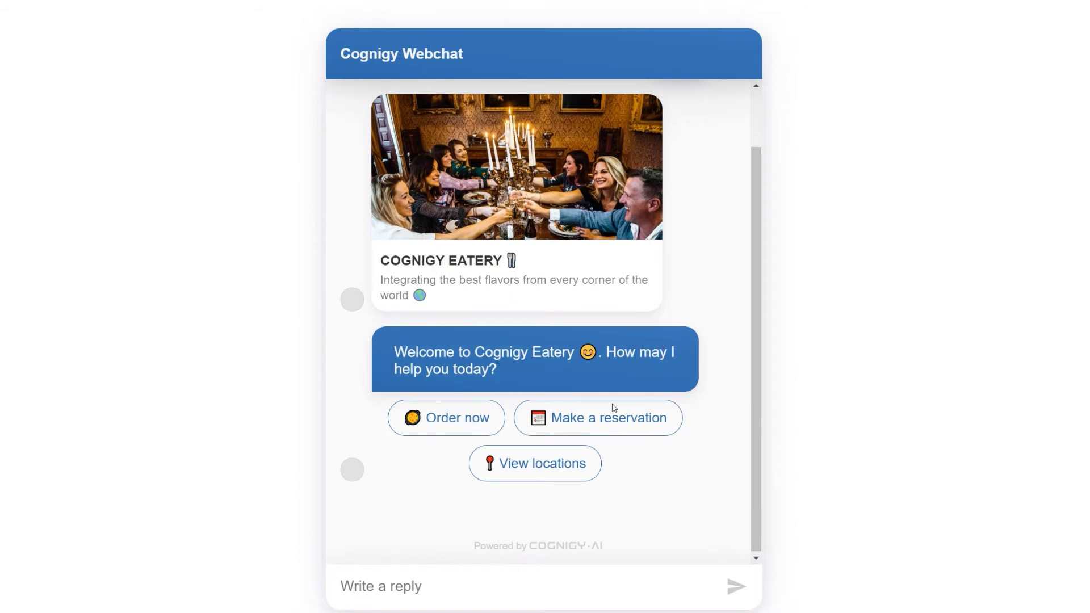
Step: Request a reservation at the Düsseldorf location in the webchat and give the visit time as "tomorrow night at 6pm"
click(655, 418)
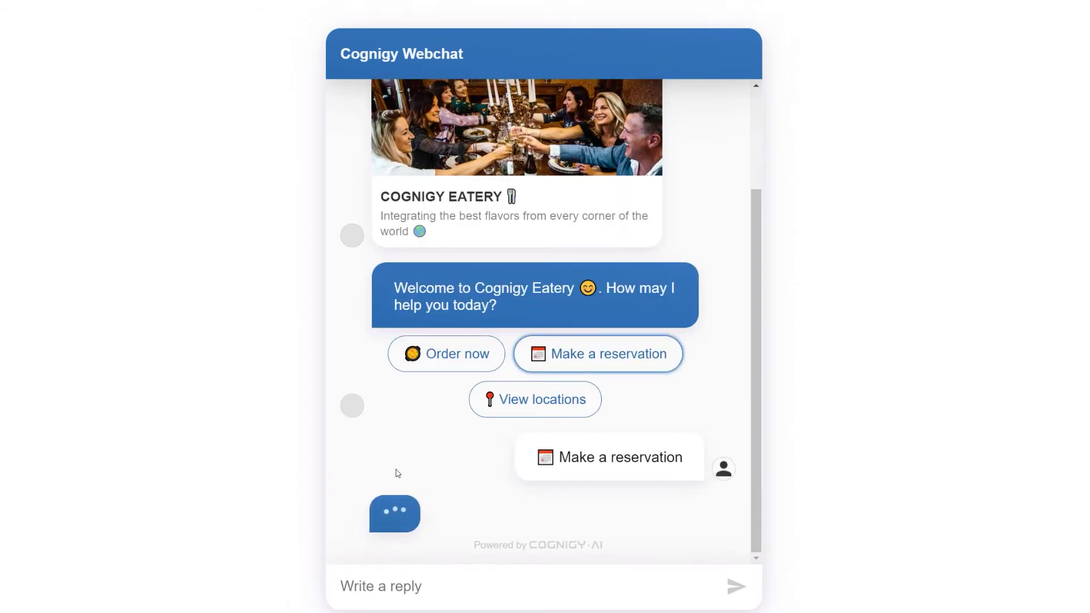
click(417, 412)
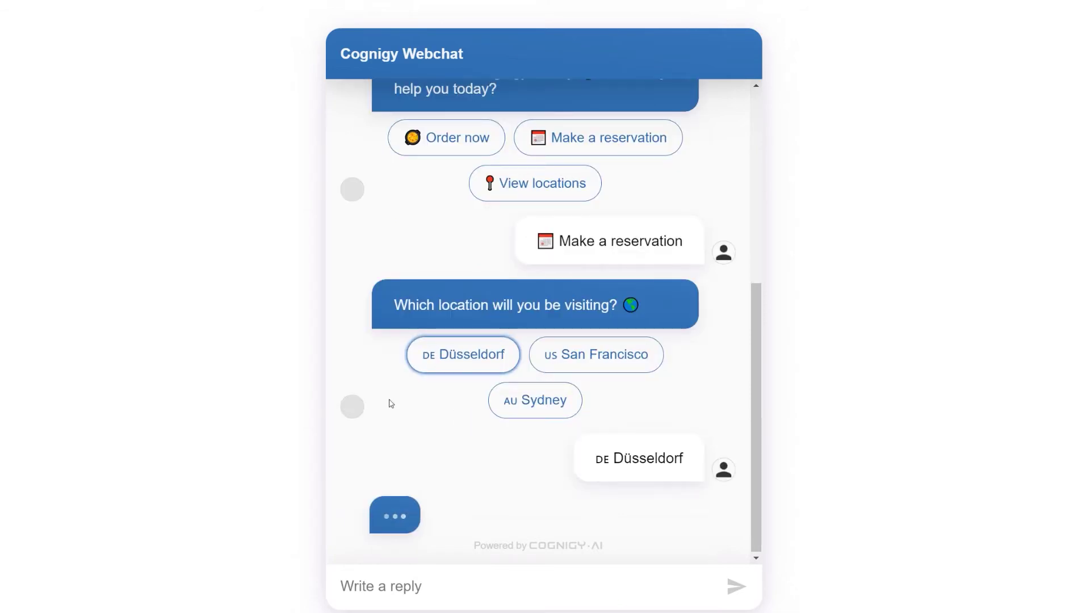
click(480, 596)
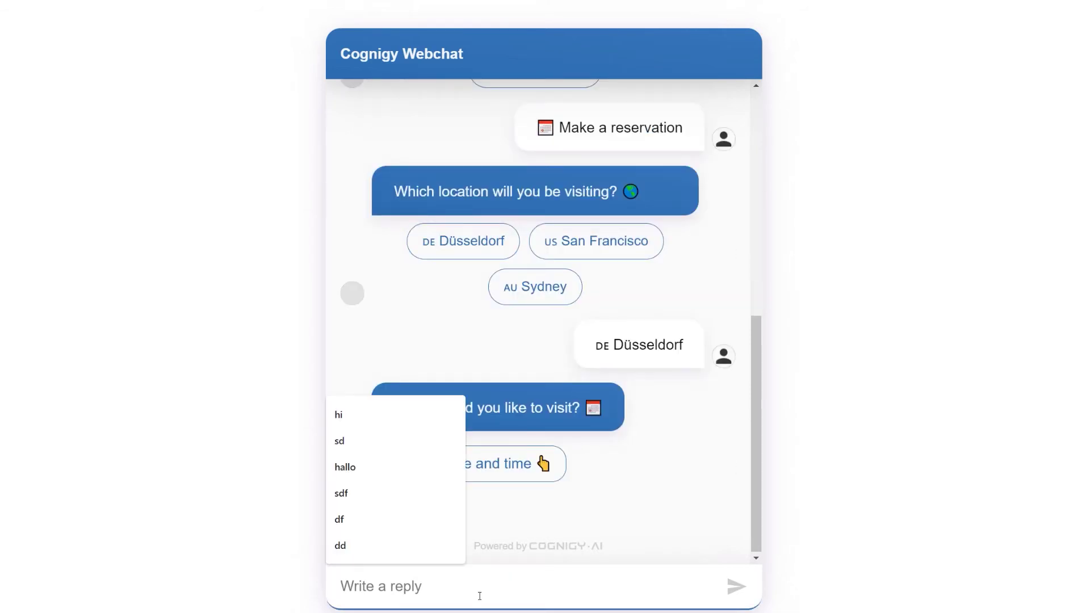
text(tomorrow)
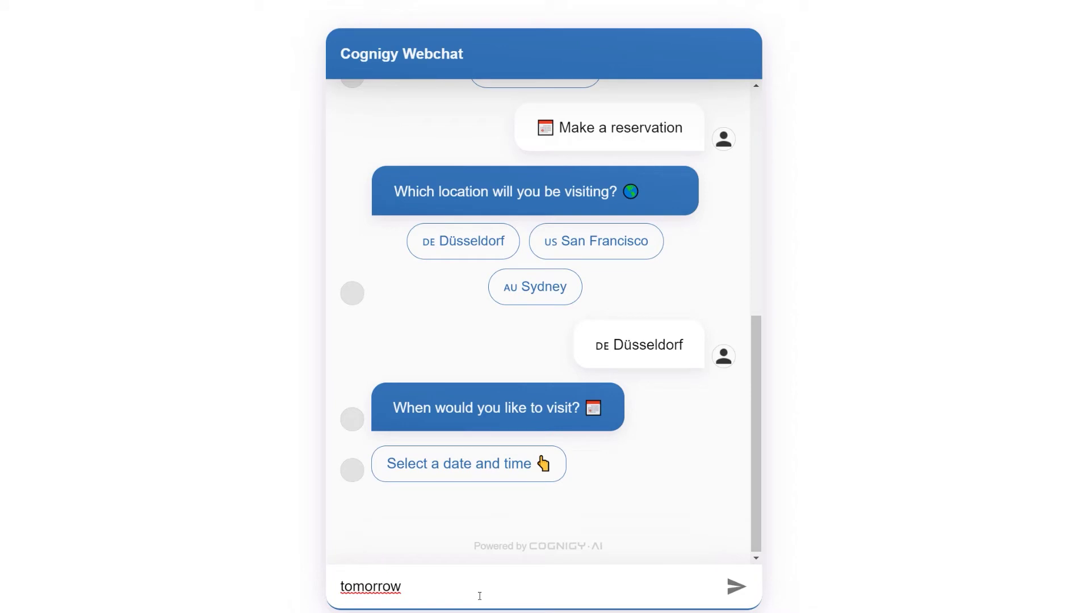
text( night at 6pm)
key(Return)
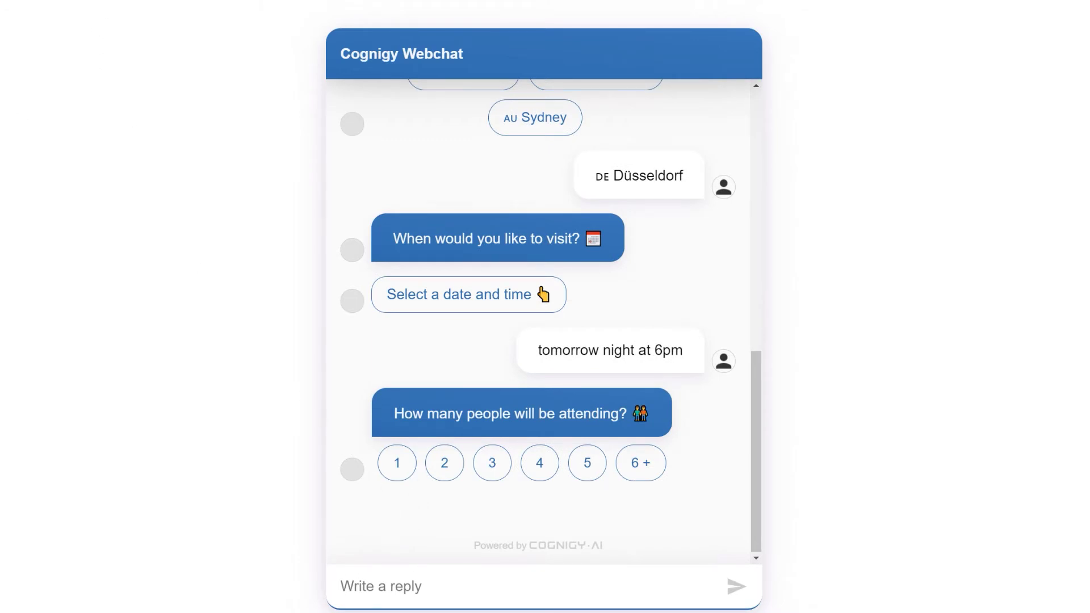
Step: Return to the Webchat endpoint's editor and enable translation in its Real Time Translation Settings
click(37, 44)
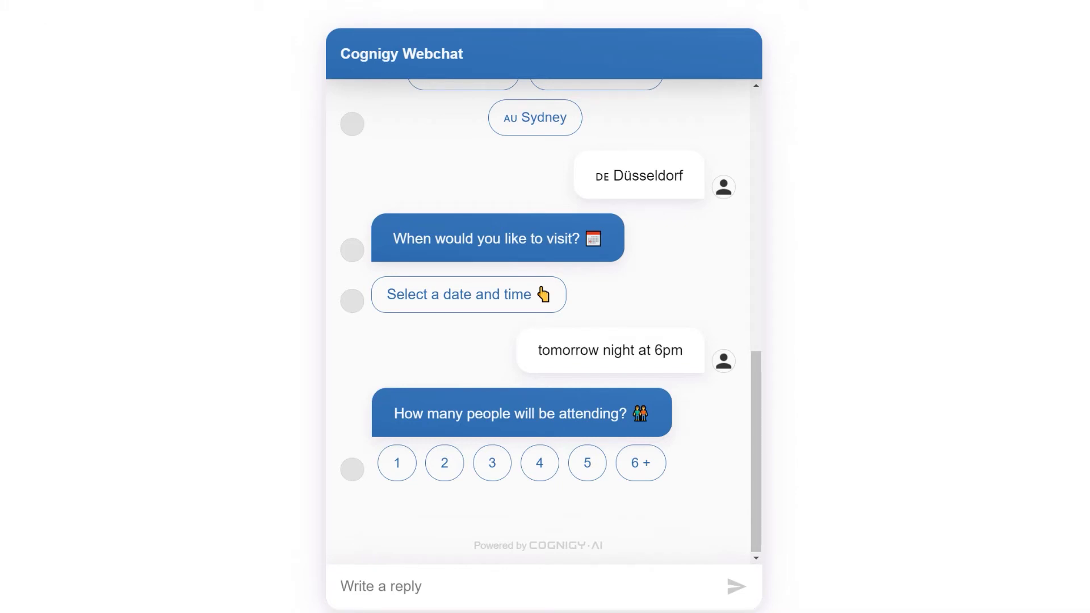
click(63, 1)
scroll(703, 401, down, 5)
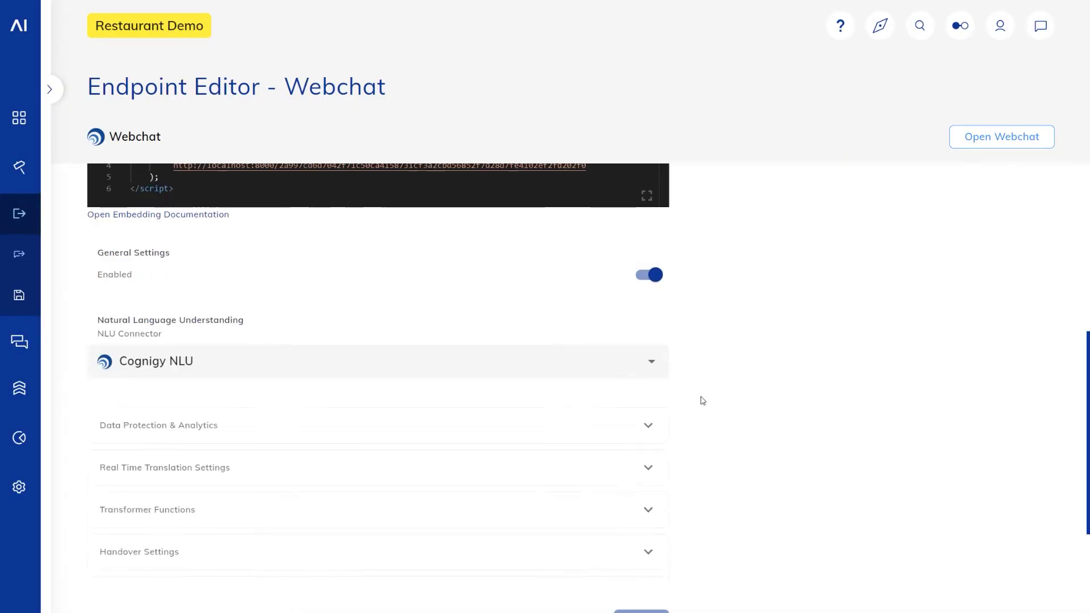
scroll(703, 400, down, 2)
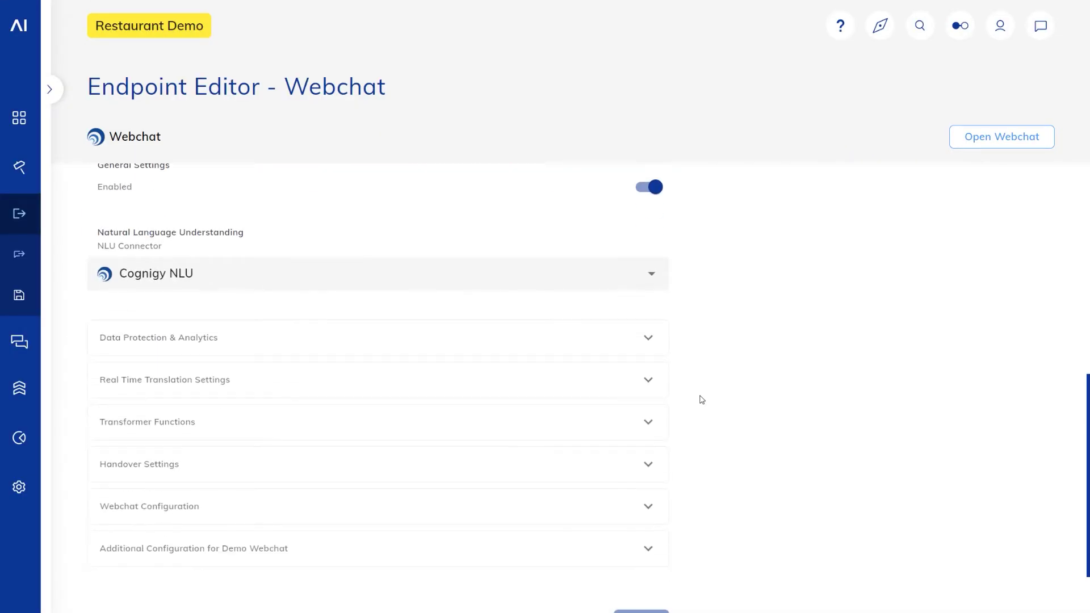
click(154, 369)
scroll(684, 370, down, 2)
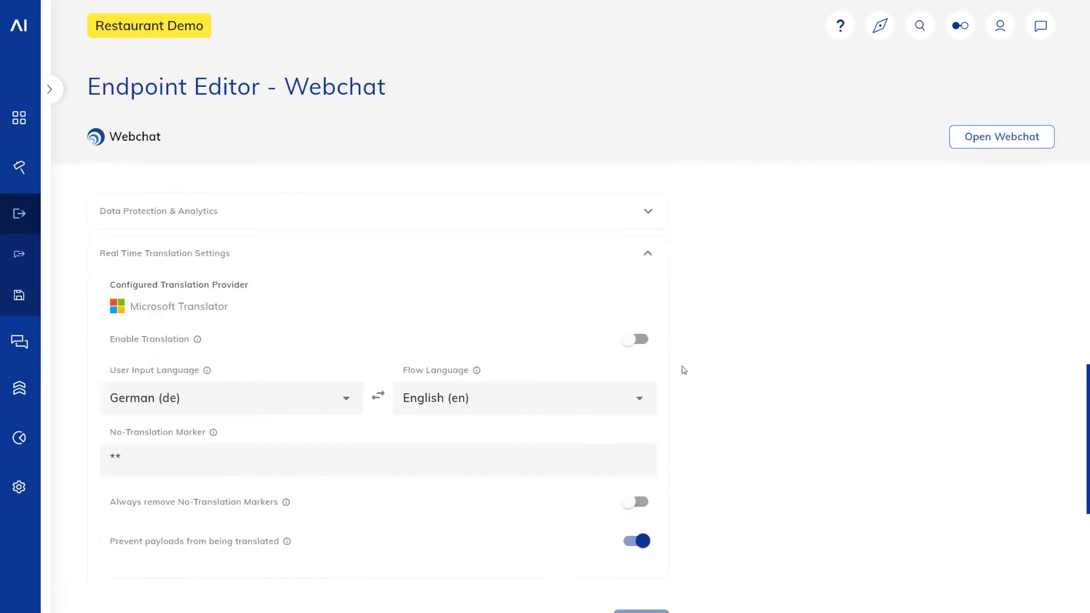
scroll(683, 370, down, 2)
scroll(684, 370, up, 1)
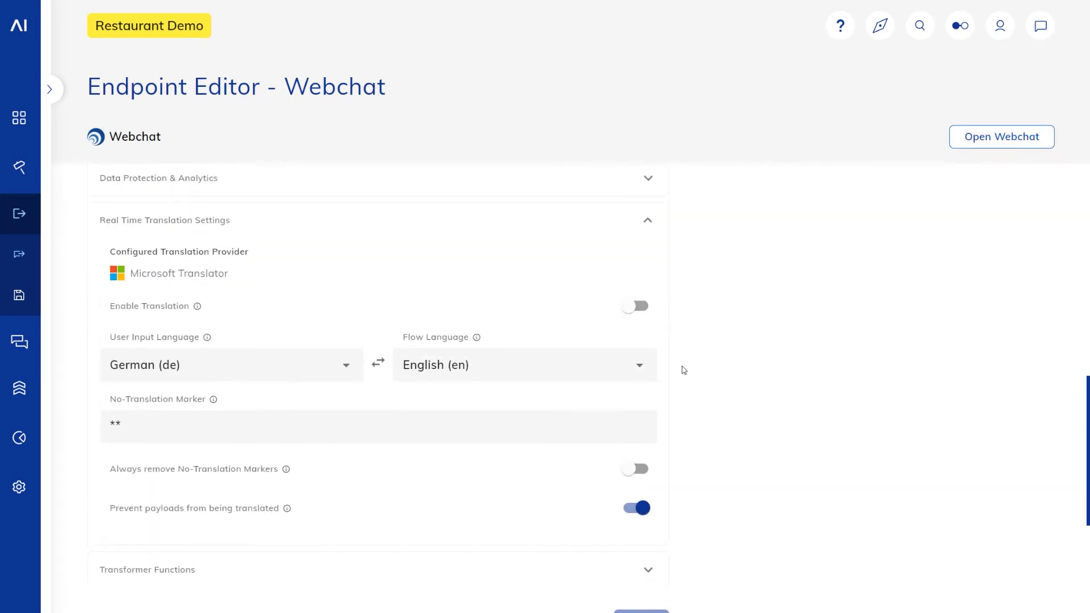
click(631, 306)
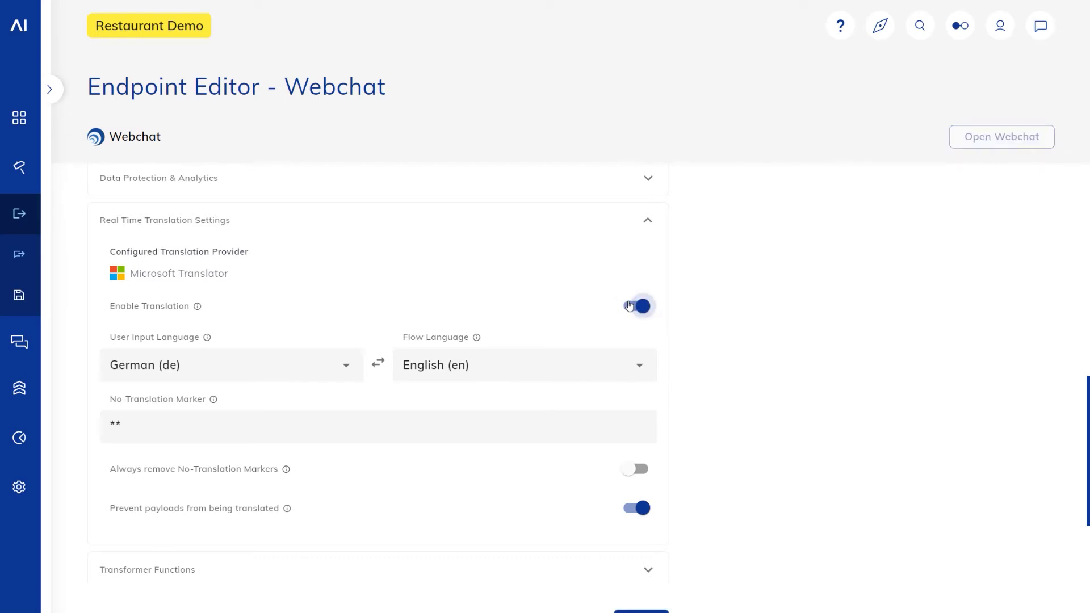
Step: Browse the available user input languages and set the User Input Language to Chinese Traditional (zh-Hant)
click(349, 369)
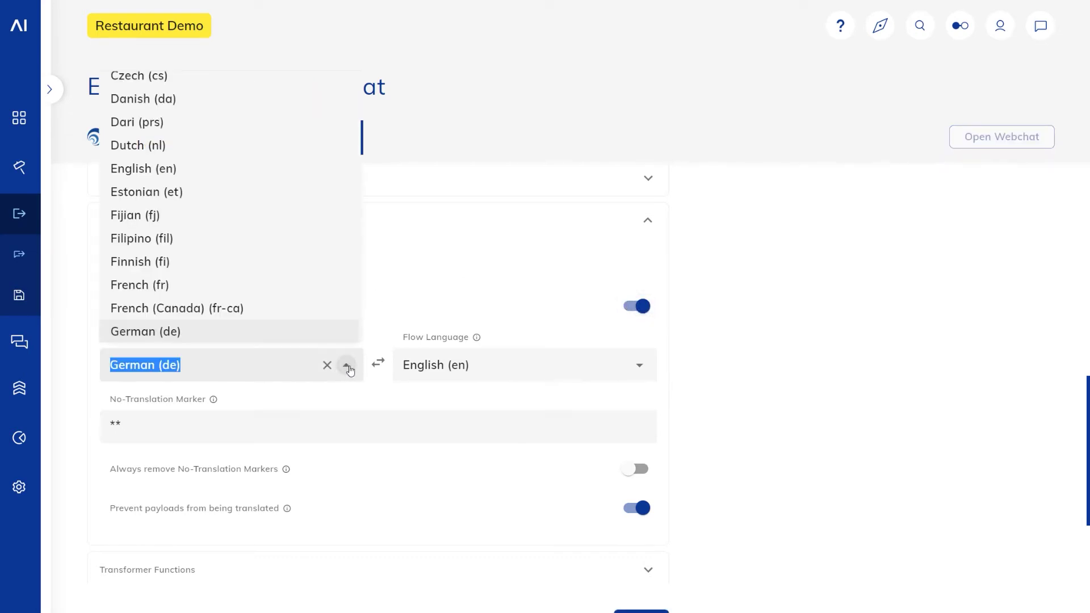
scroll(281, 270, down, 3)
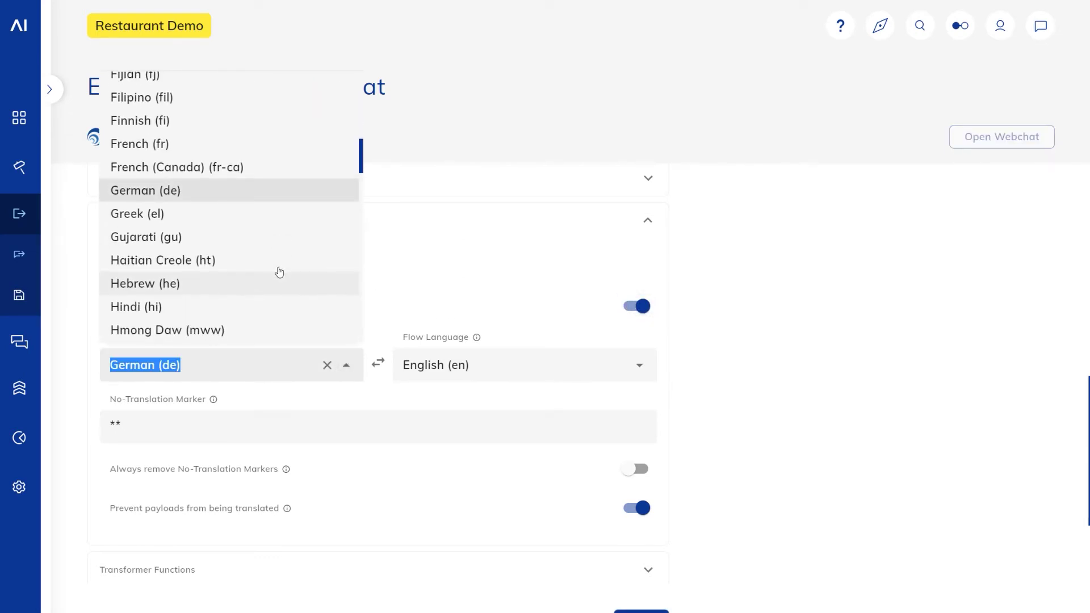
scroll(280, 271, up, 3)
scroll(280, 271, down, 2)
scroll(279, 271, up, 5)
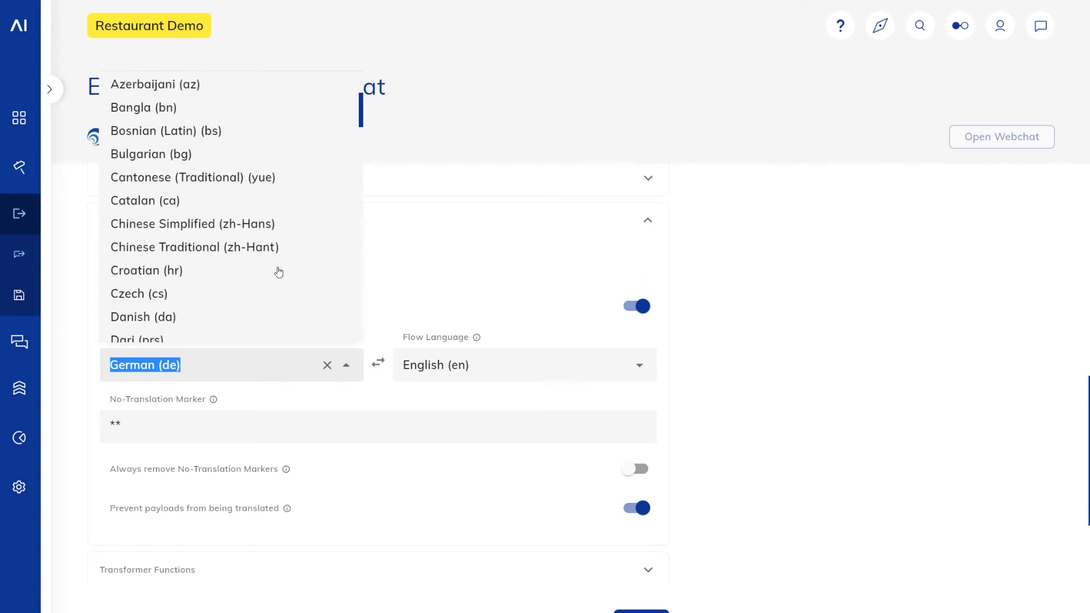
click(230, 246)
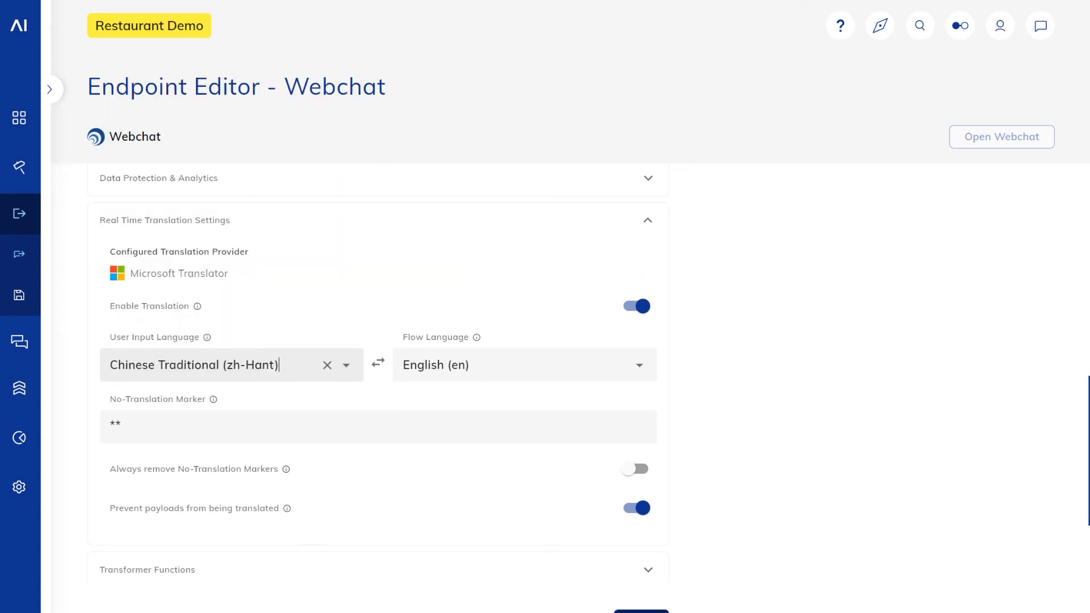
Step: Launch the endpoint's webchat and send "hi" to test the Chinese translation
click(968, 138)
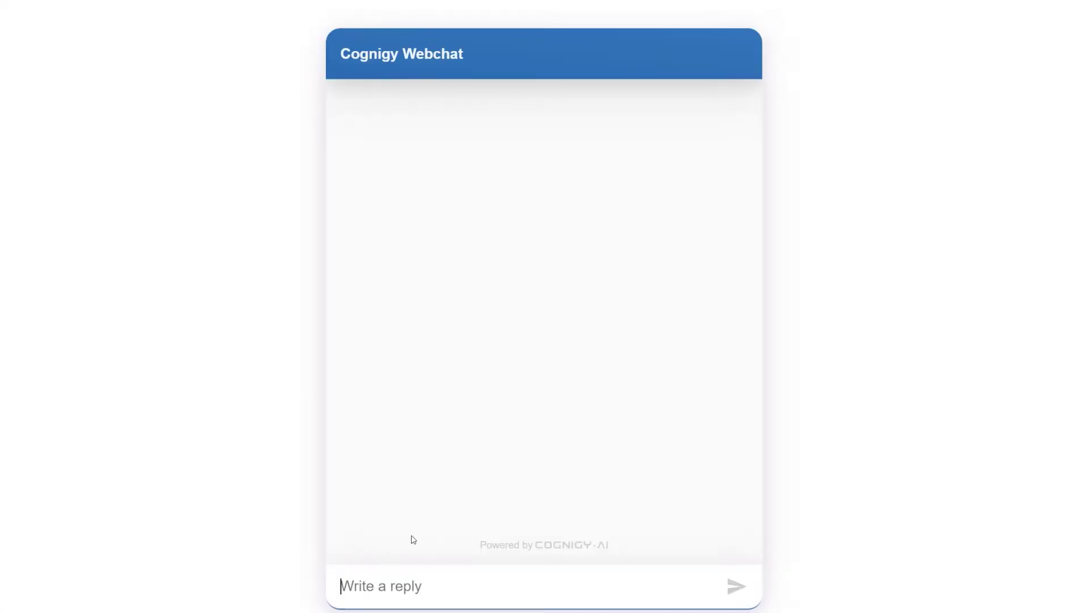
click(386, 592)
text(hi)
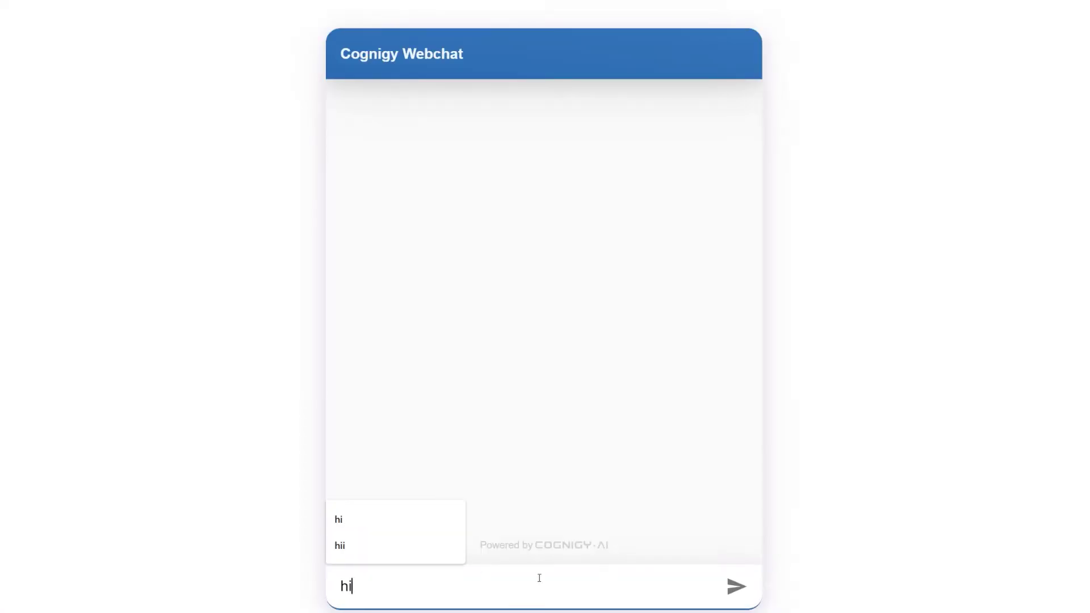
click(735, 587)
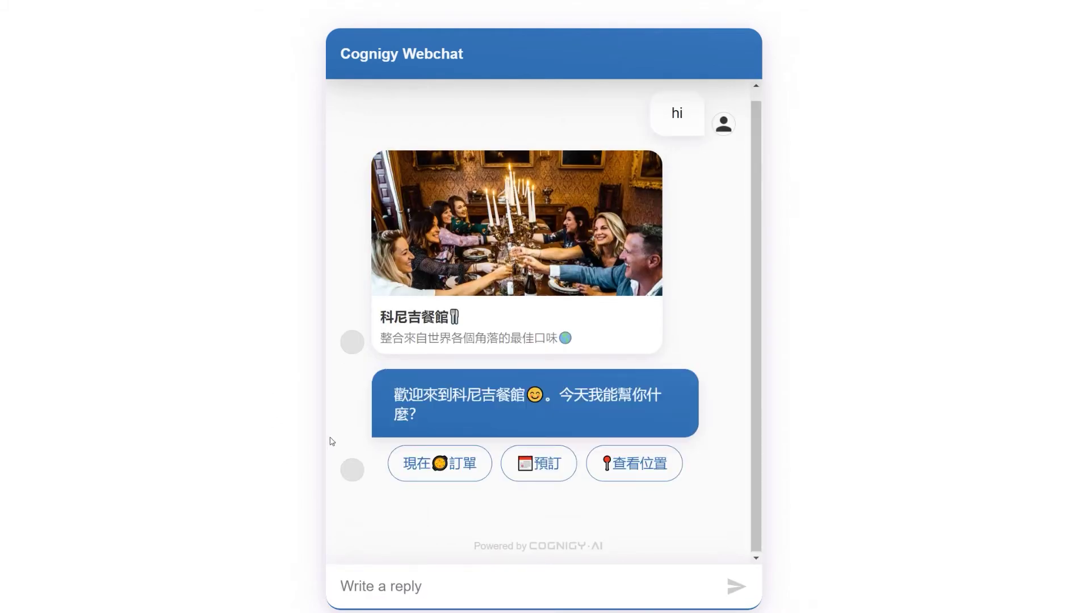
Step: Make a reservation for Düsseldorf in the Chinese conversation and submit 20 August 2020 as the visit date
click(537, 459)
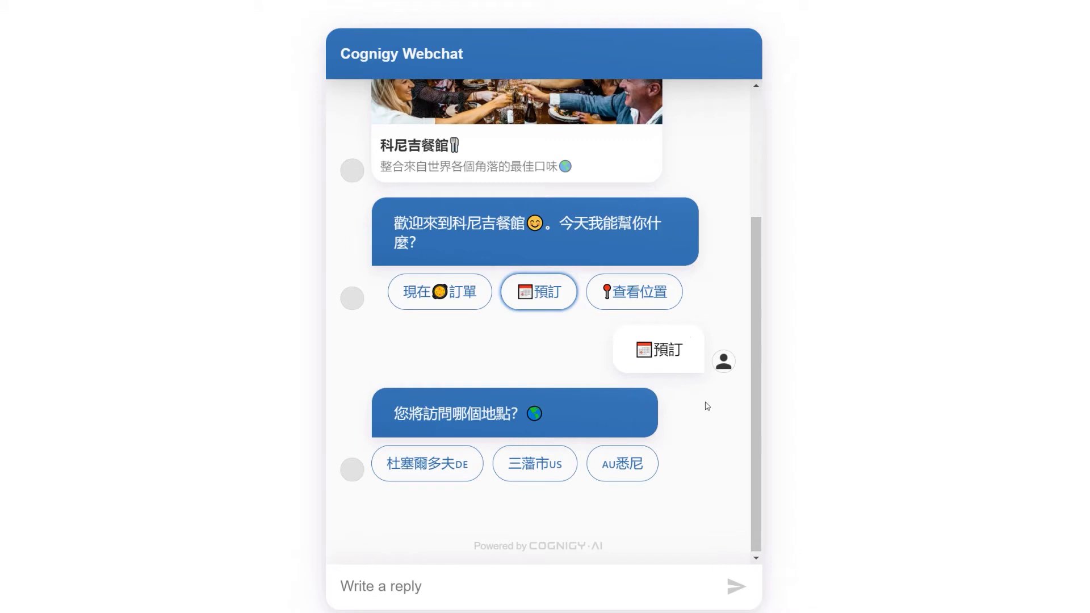
click(421, 468)
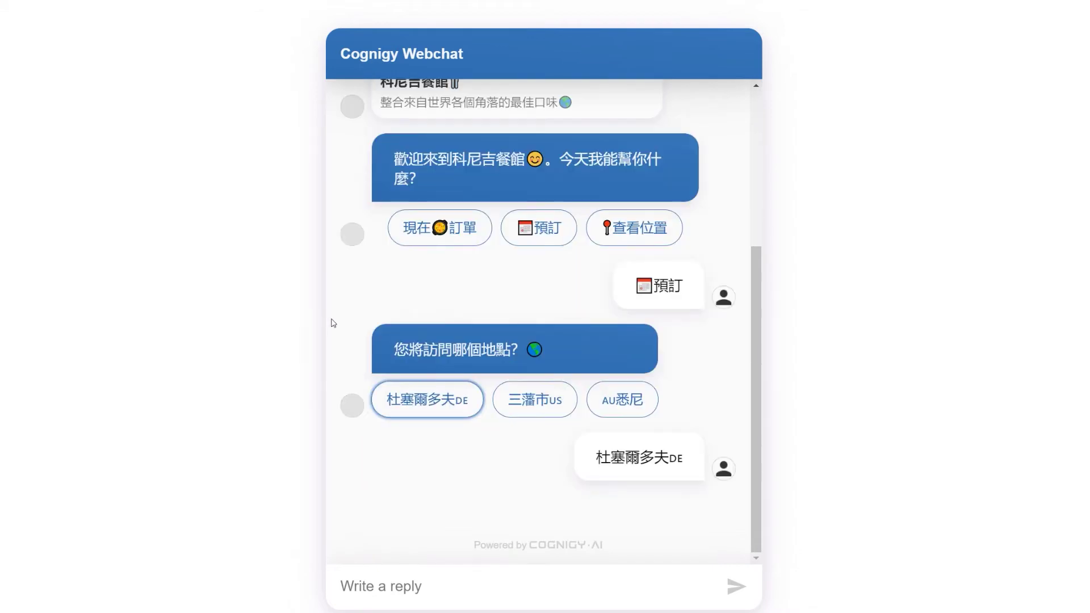
click(437, 471)
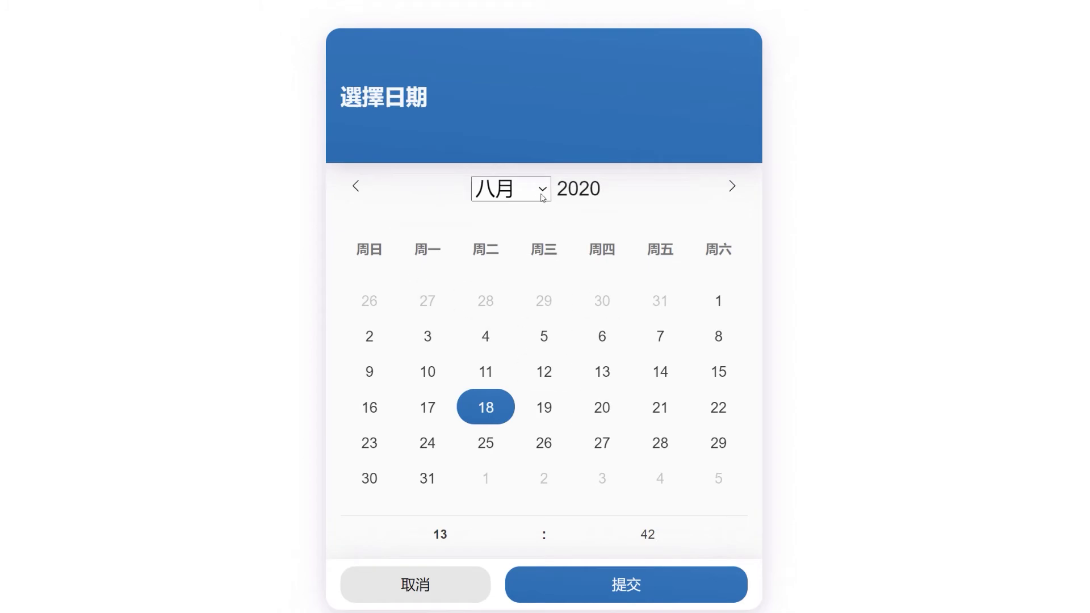
click(542, 193)
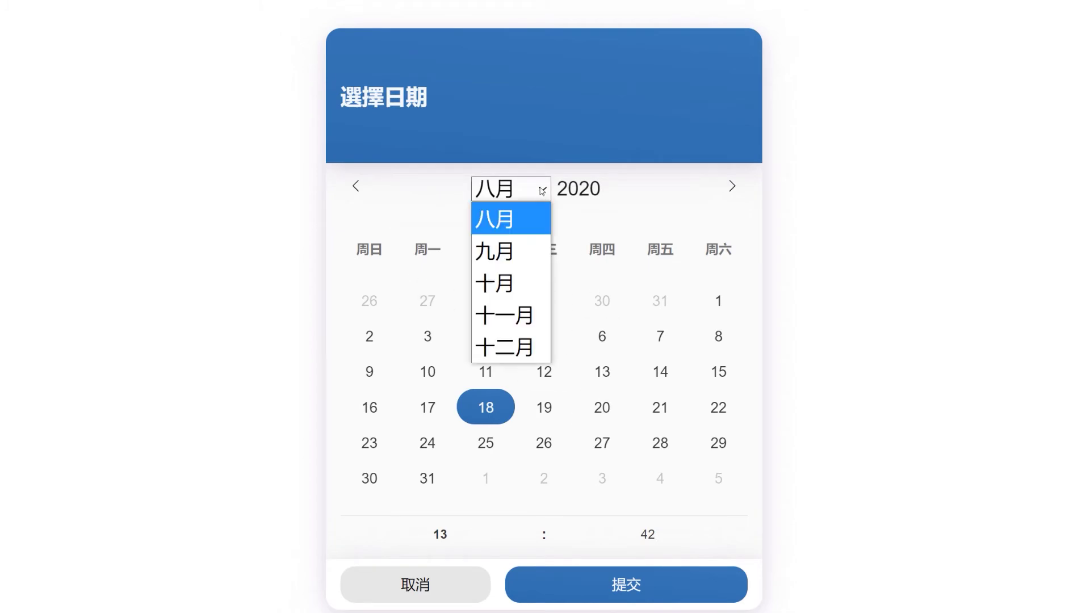
click(658, 221)
click(601, 414)
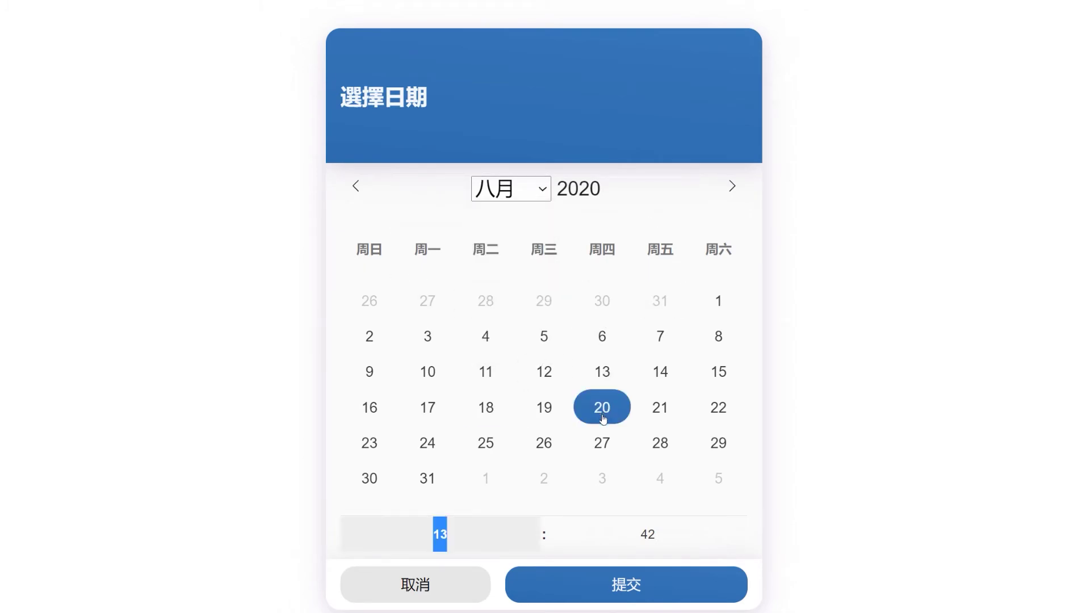
click(614, 585)
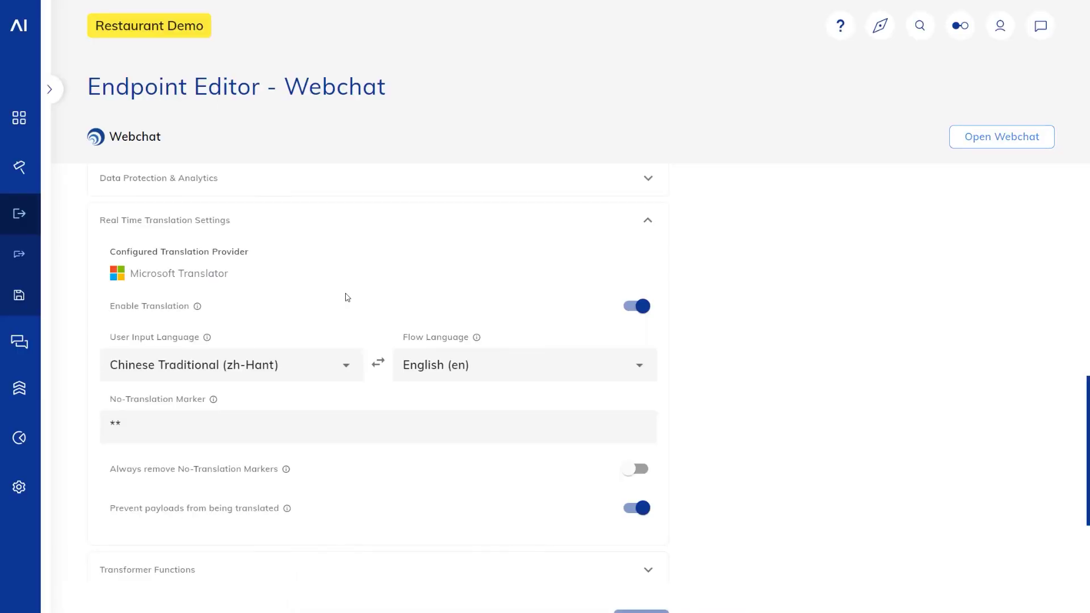
Step: Set the endpoint's User Input Language to Auto-Detect (auto) and fix the language on execution count 1
scroll(347, 297, down, 1)
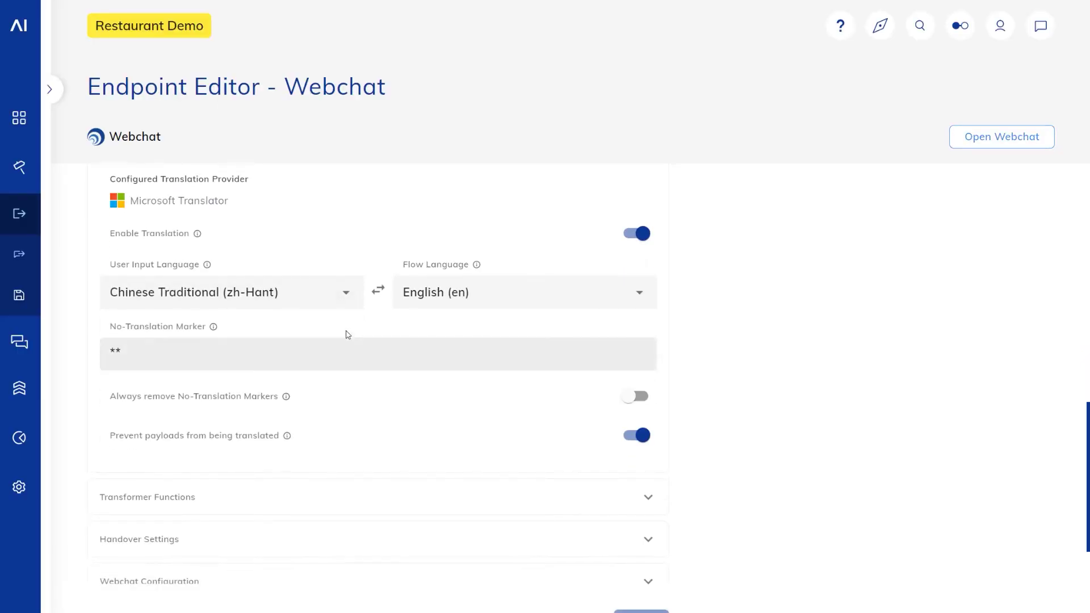
click(348, 290)
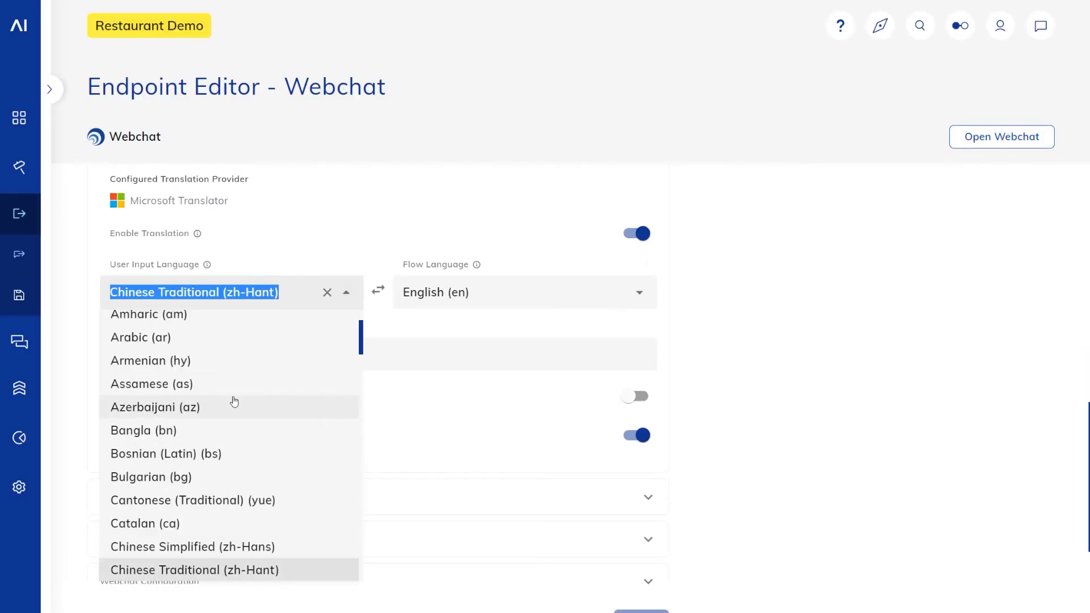
scroll(234, 401, up, 3)
click(211, 329)
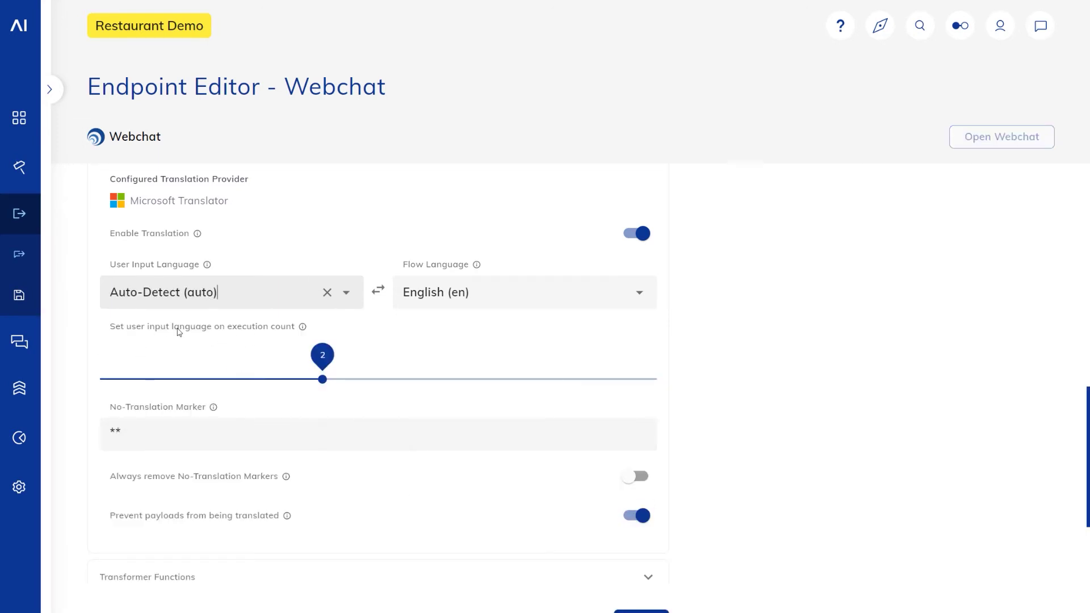
drag(323, 379, 210, 379)
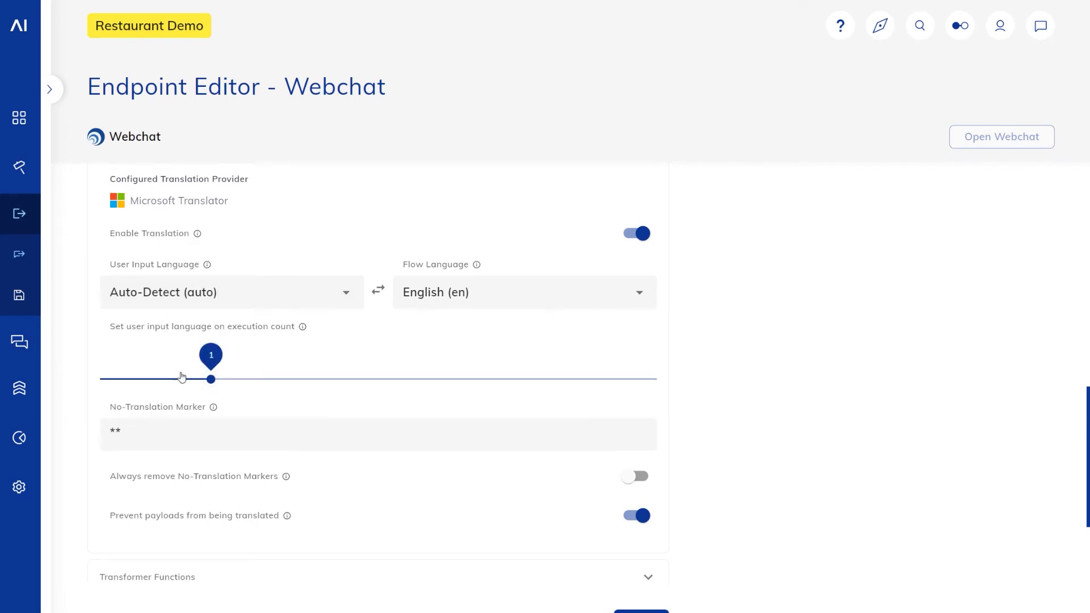
click(212, 381)
Step: Launch the webchat again and send the Danish greeting "Hej, hvordan går det"
click(998, 145)
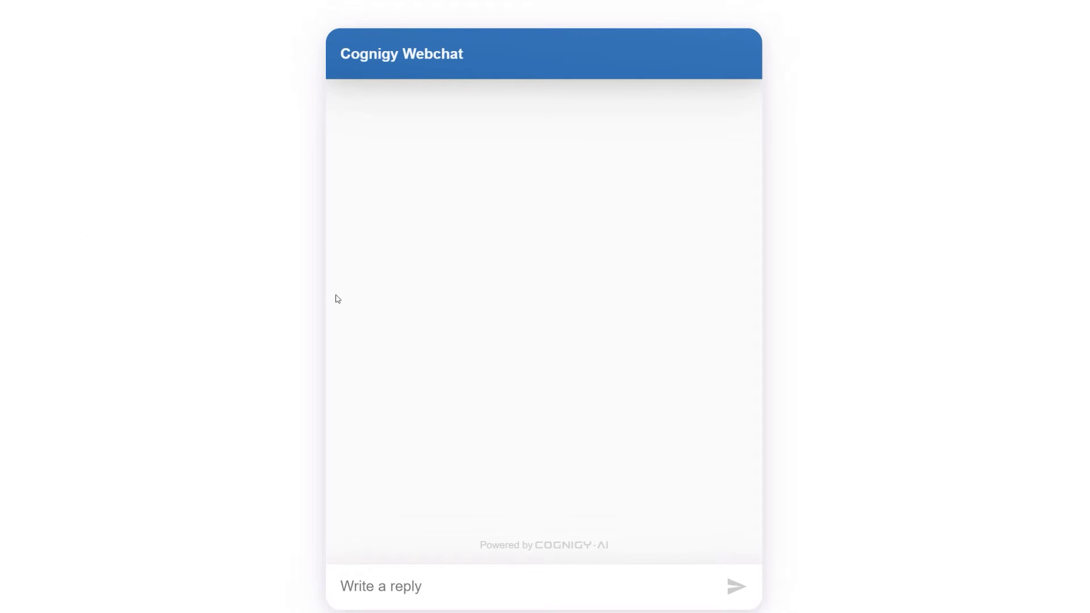
click(380, 584)
text(Hej, hvordan går det)
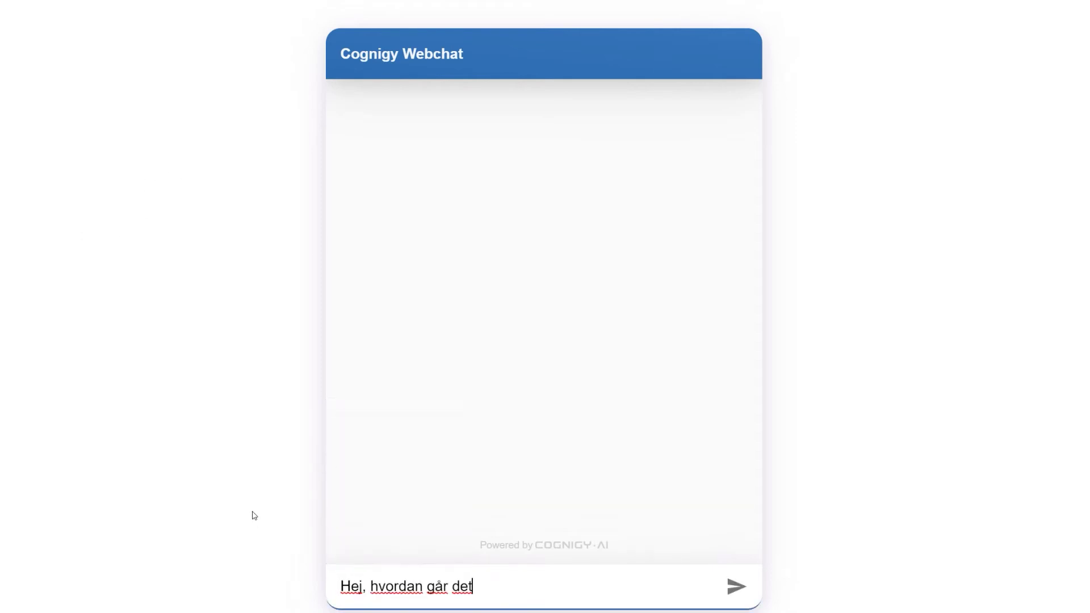
key(Return)
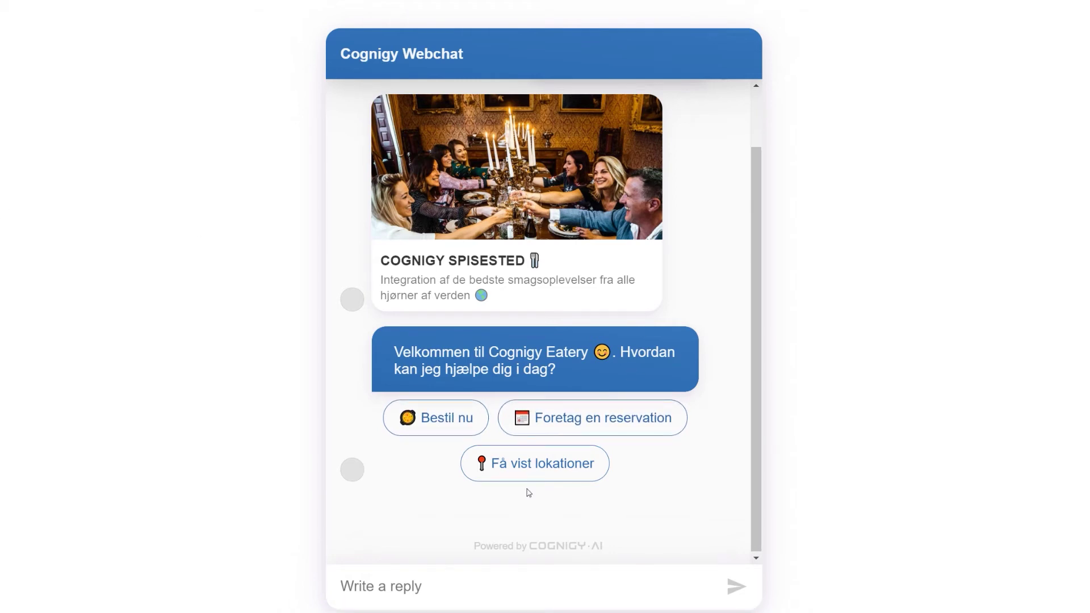
Step: Ask for a booking in Danish with "Jeg vil gerne foretage en reservation" and choose the Düsseldorf location
click(450, 584)
text(Jeg vil gerne foretage en reservation)
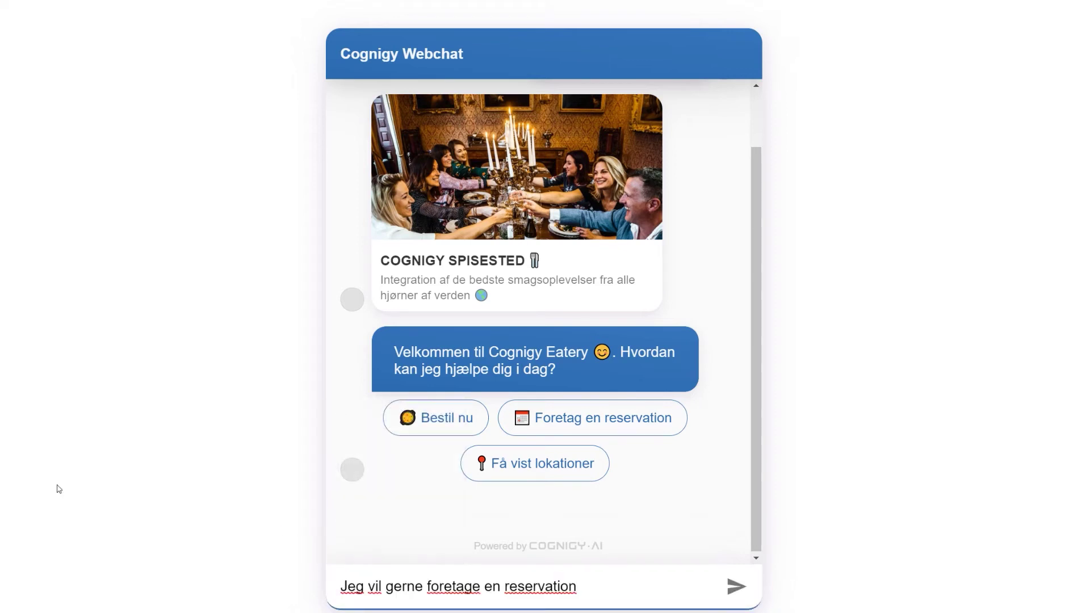
key(Return)
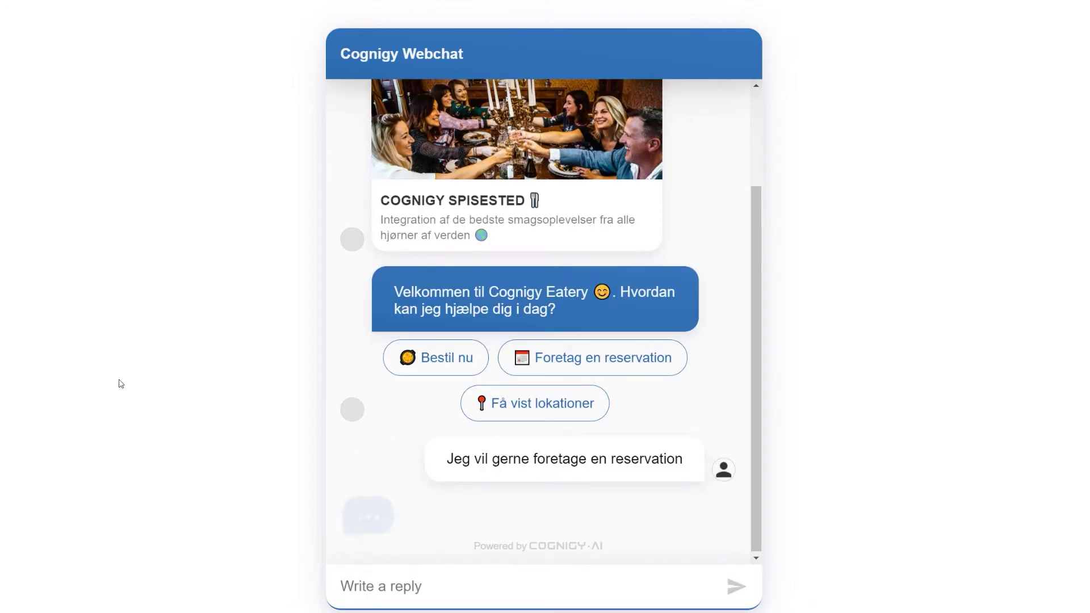
click(510, 411)
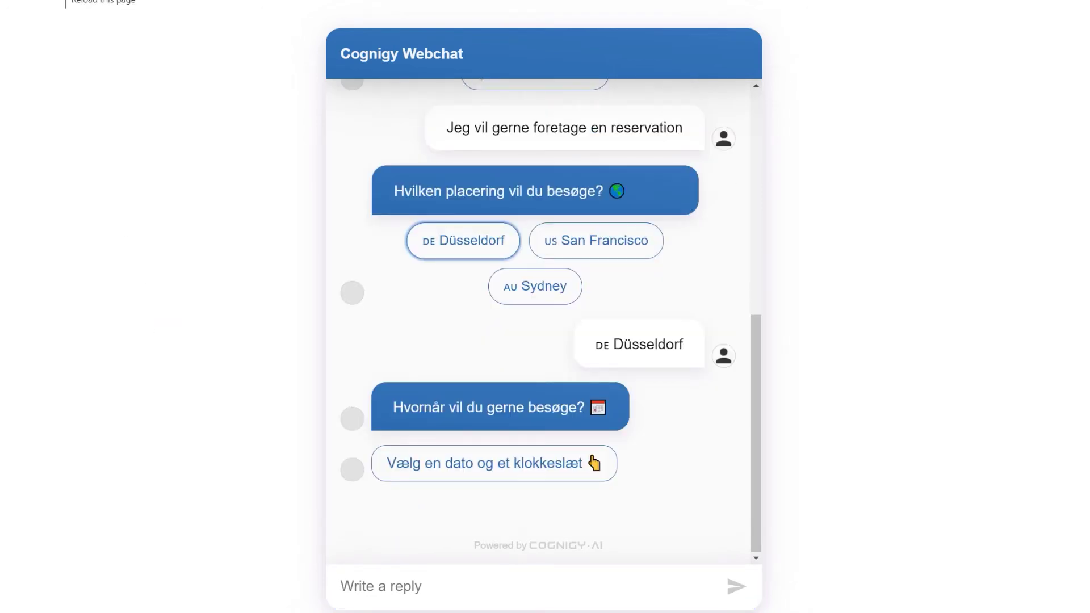
Step: Reload the webchat and send the Japanese greeting "こんいちは"
click(64, 0)
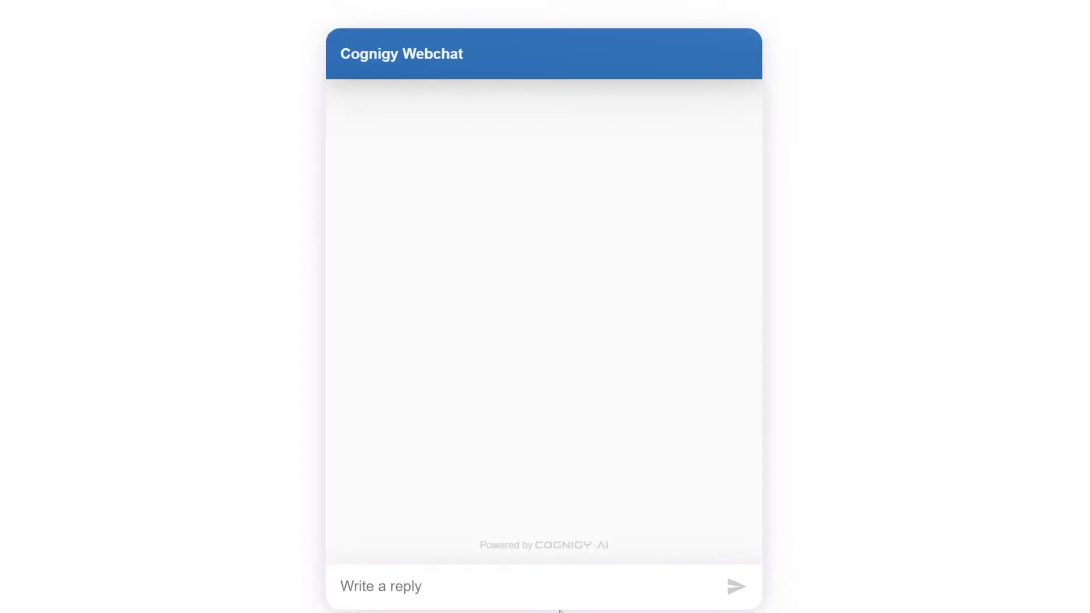
click(541, 591)
text(こんいちは)
key(Return)
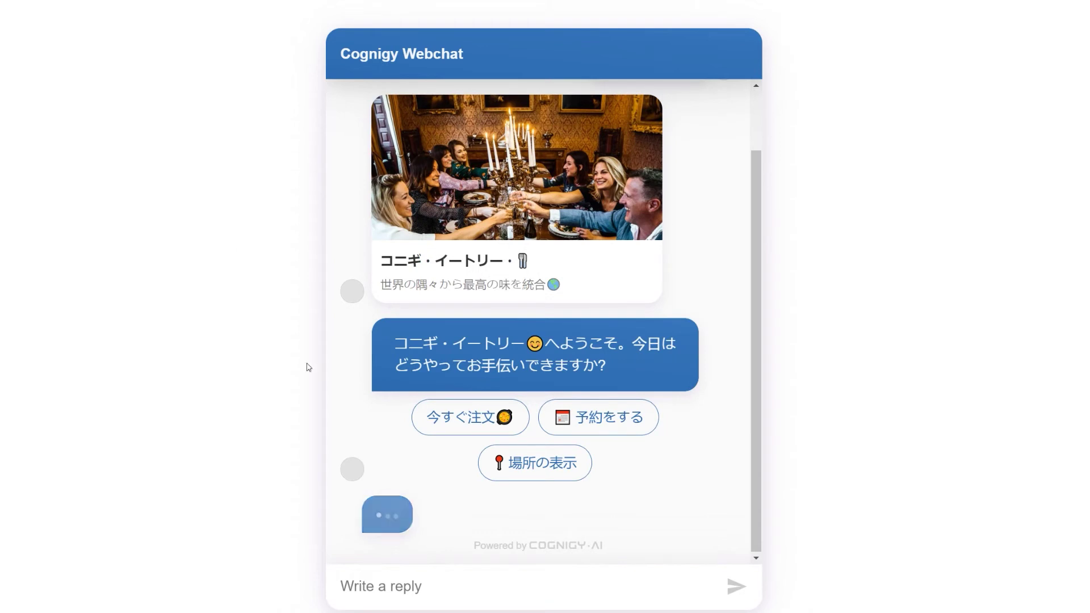
Step: Ask for a reservation in the Japanese conversation with the message "予約したい"
click(462, 585)
key(Down)
key(Down)
key(Down)
key(Down)
key(Down)
text(予約したい)
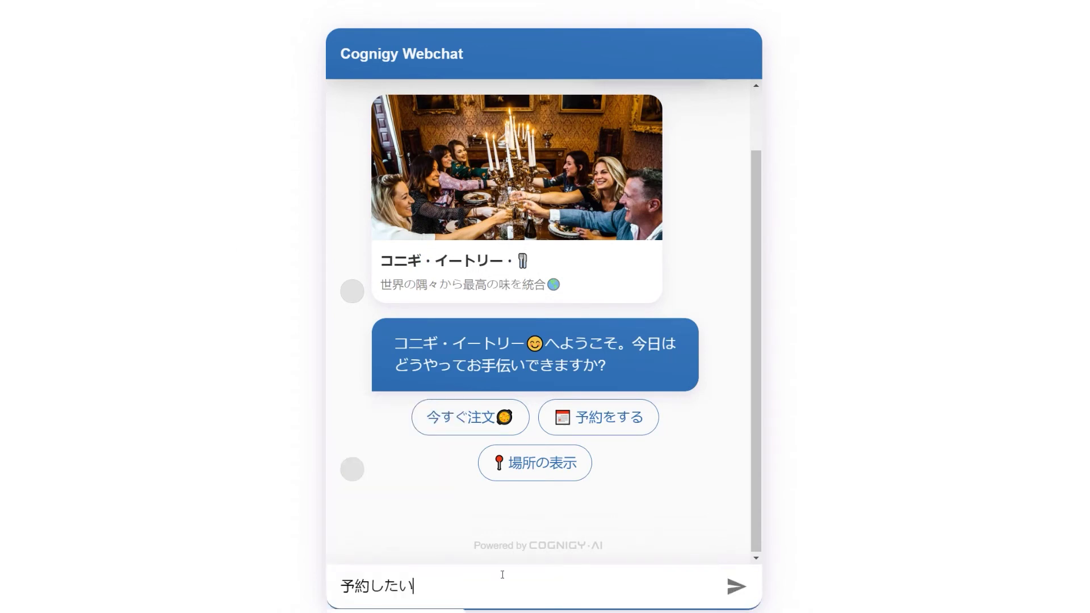
key(Return)
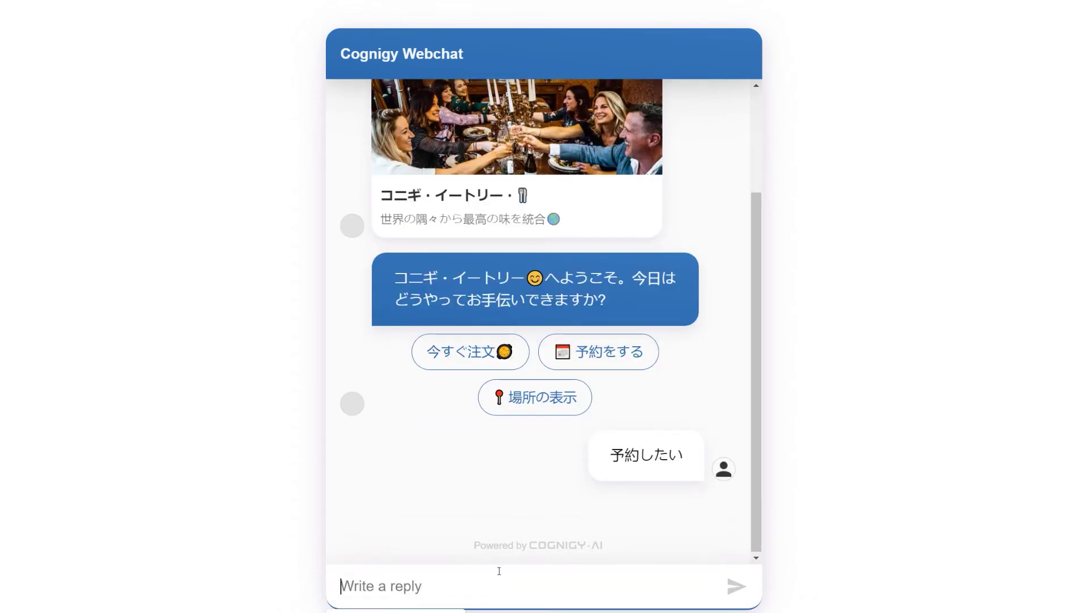
Step: Choose the Düsseldorf location (デュッセルドルフ), then bring up the Japanese date picker and cancel it
click(437, 417)
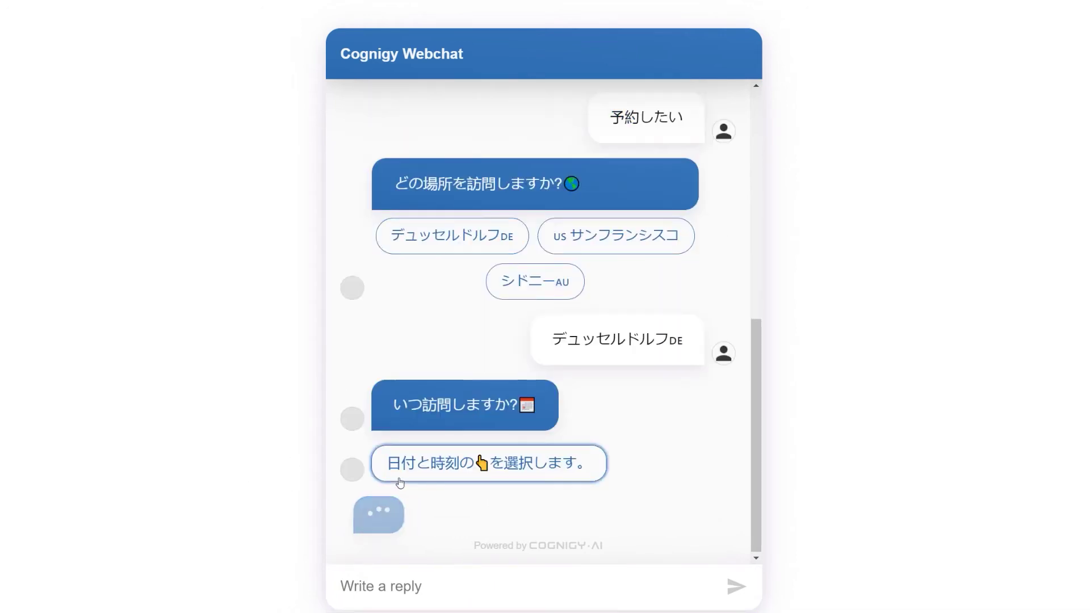
click(399, 480)
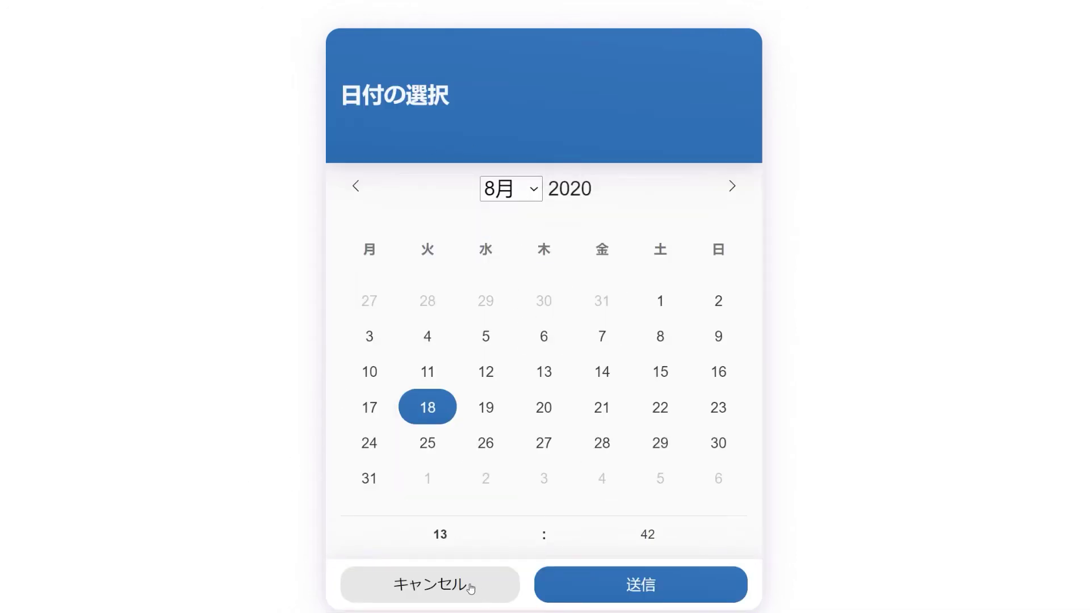
click(470, 588)
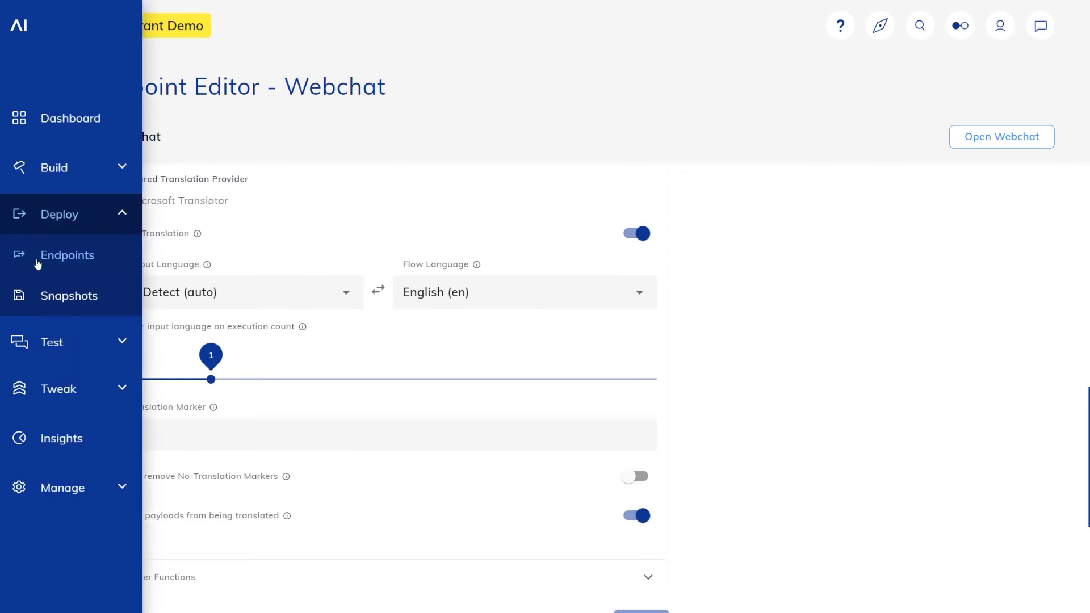
Step: Create a Voice Gateway endpoint named VG that uses the 0 Main flow
click(45, 257)
click(173, 126)
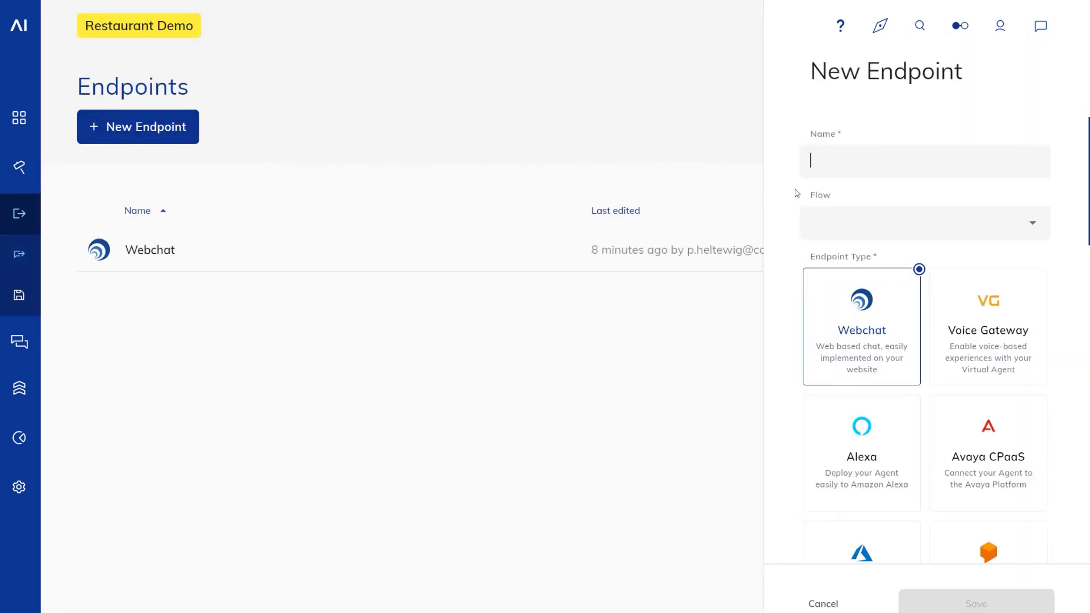
text(VG)
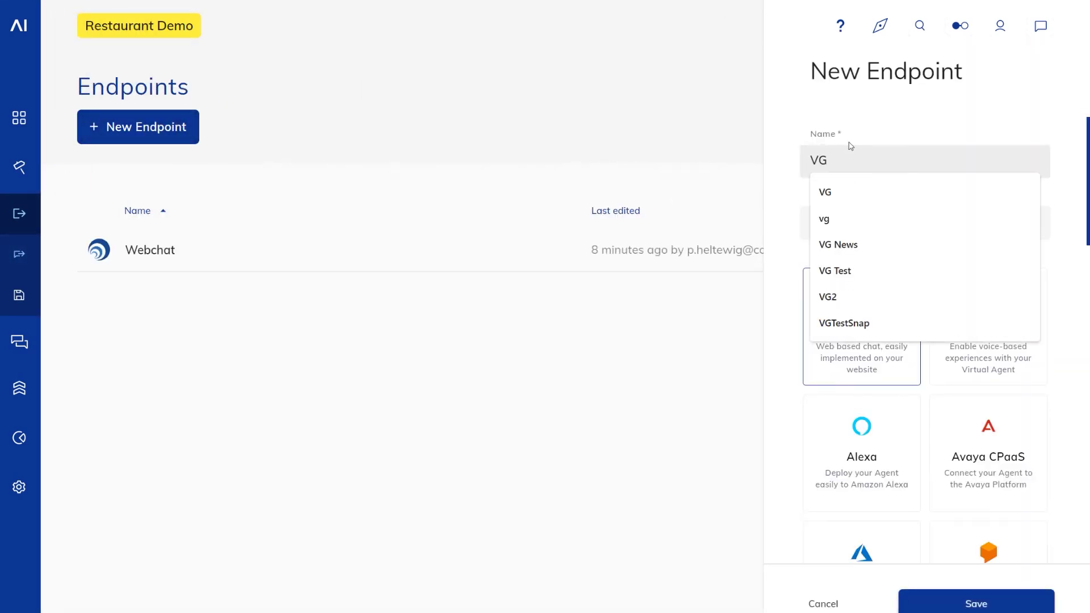
click(867, 235)
click(864, 304)
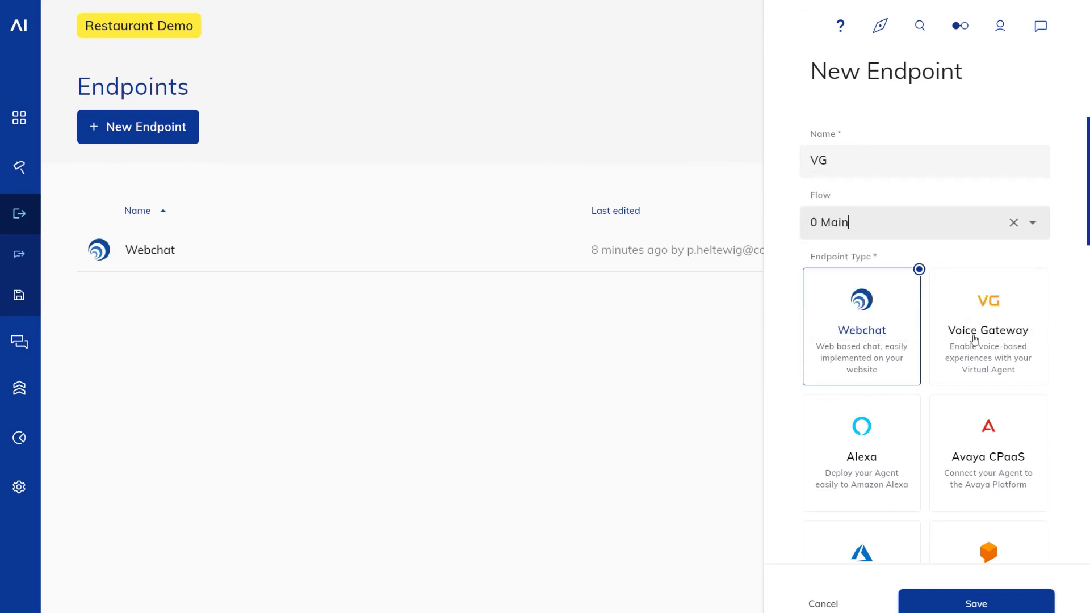
click(974, 340)
click(1002, 609)
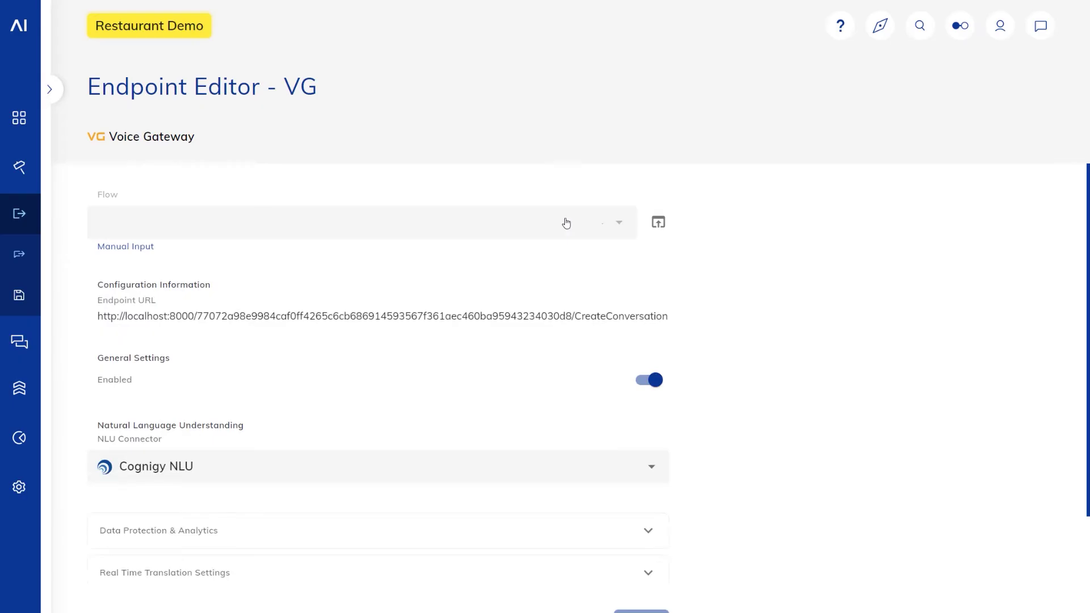
Step: Set the User Input Language to Czech (cs) in the VG endpoint's Real Time Translation Settings
scroll(516, 220, down, 2)
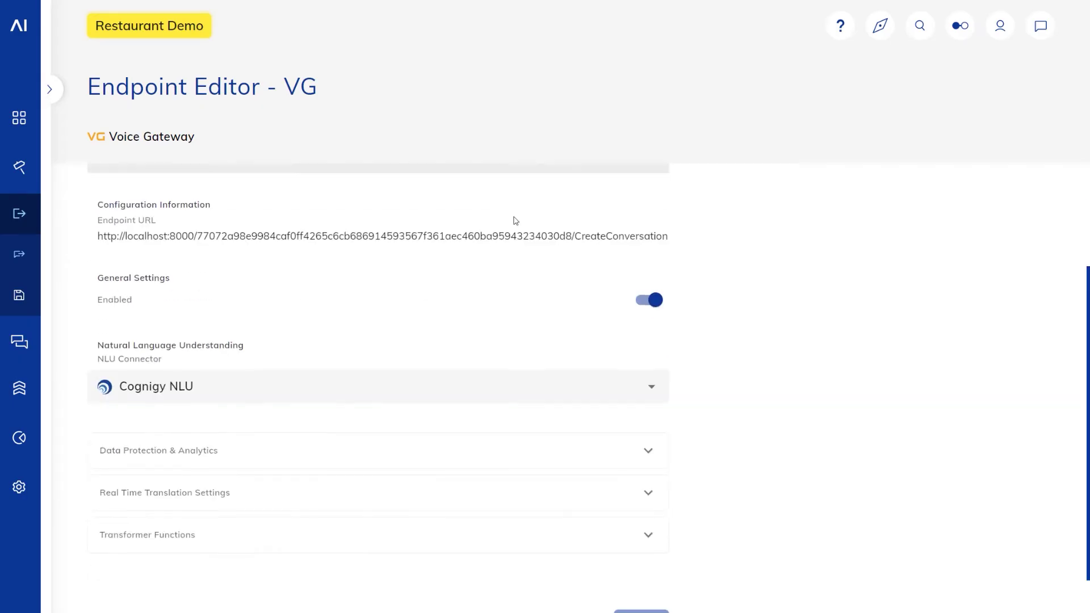
click(158, 492)
scroll(171, 424, down, 4)
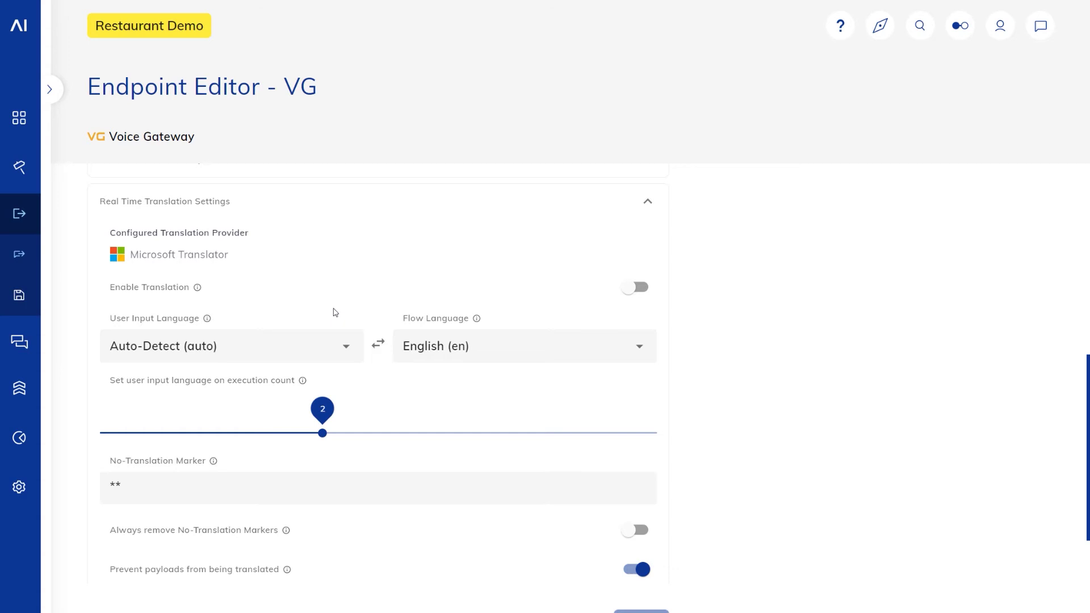
click(294, 336)
scroll(192, 262, down, 1)
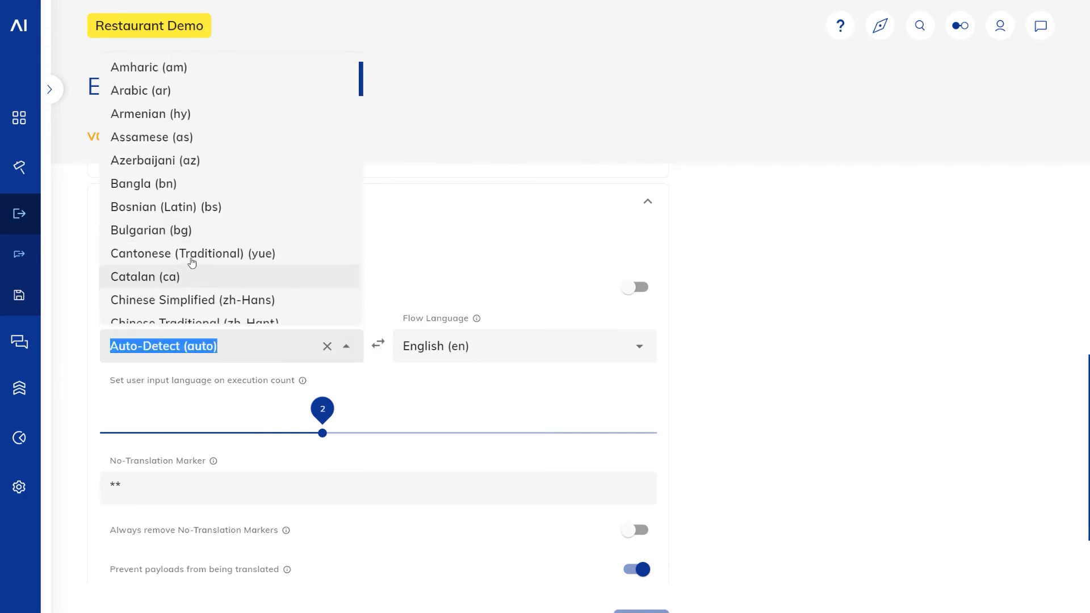
scroll(192, 233, down, 3)
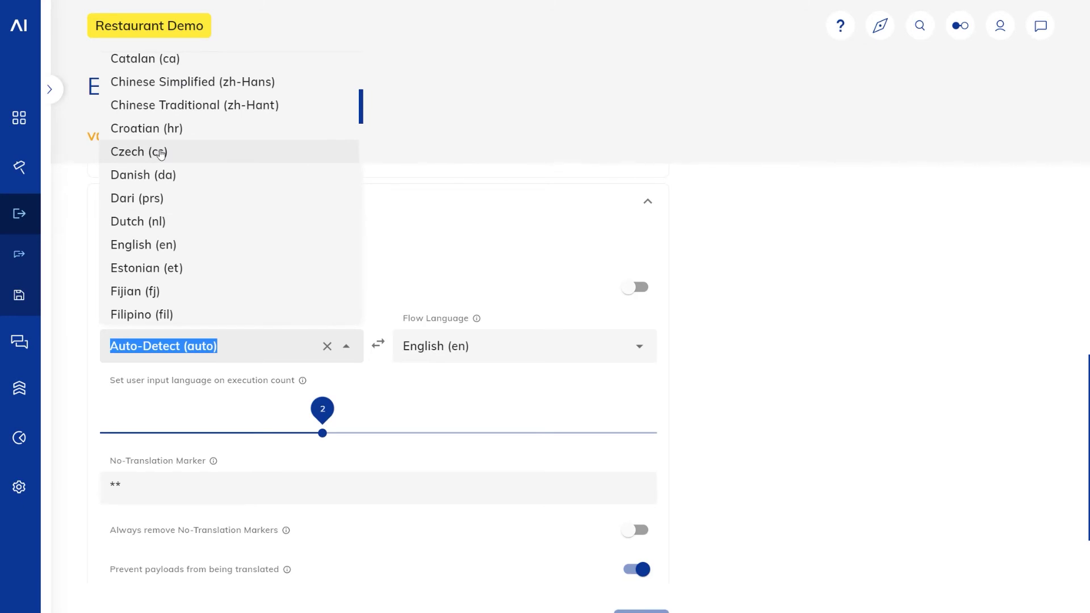
click(161, 153)
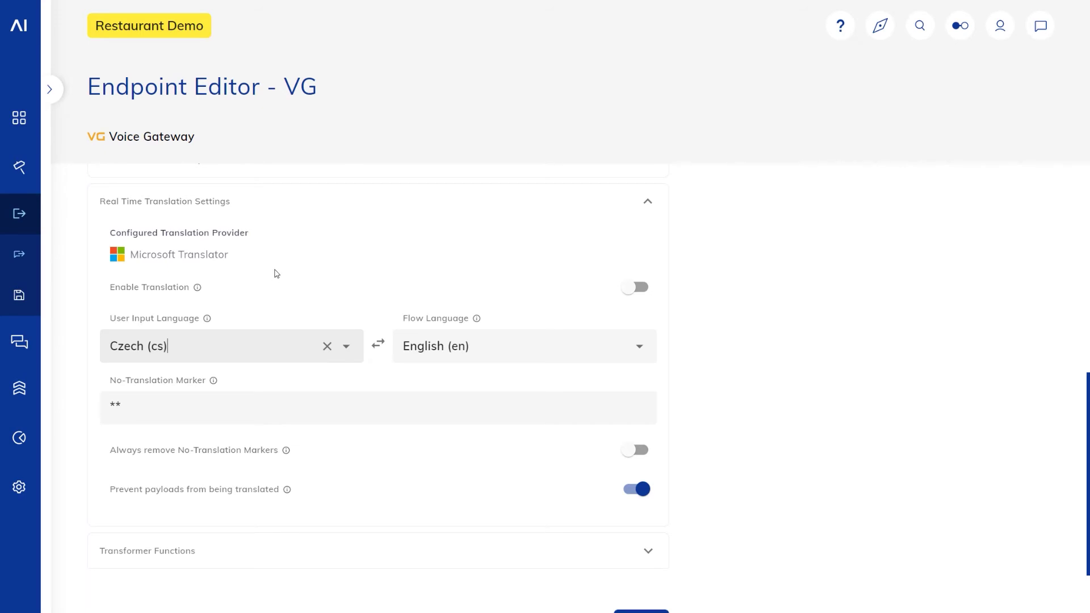
Step: Return to the endpoint list, saving the changes made to the VG endpoint
scroll(685, 421, up, 8)
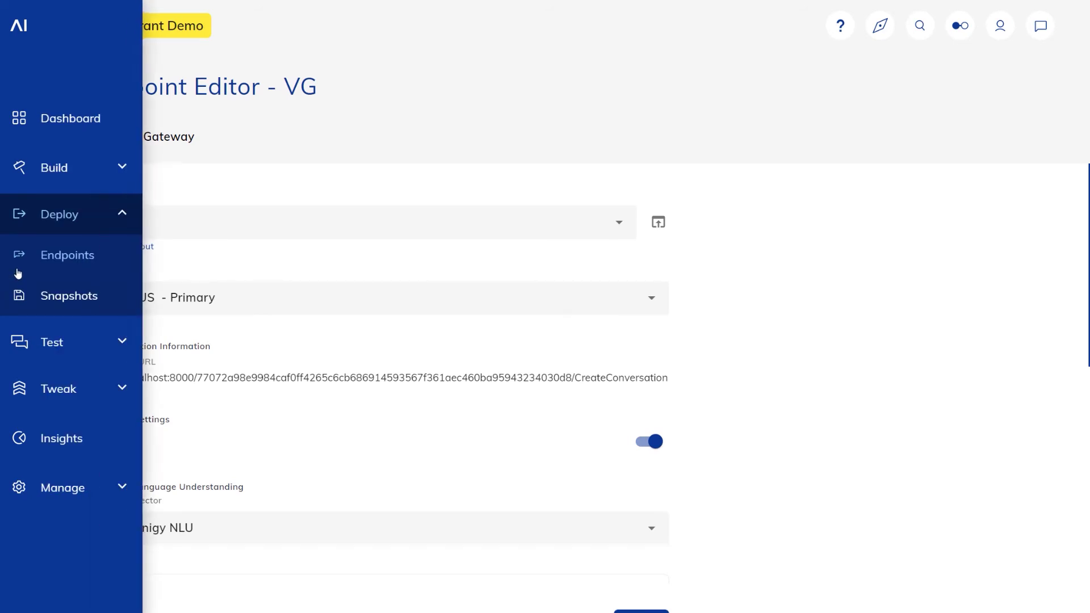
click(18, 272)
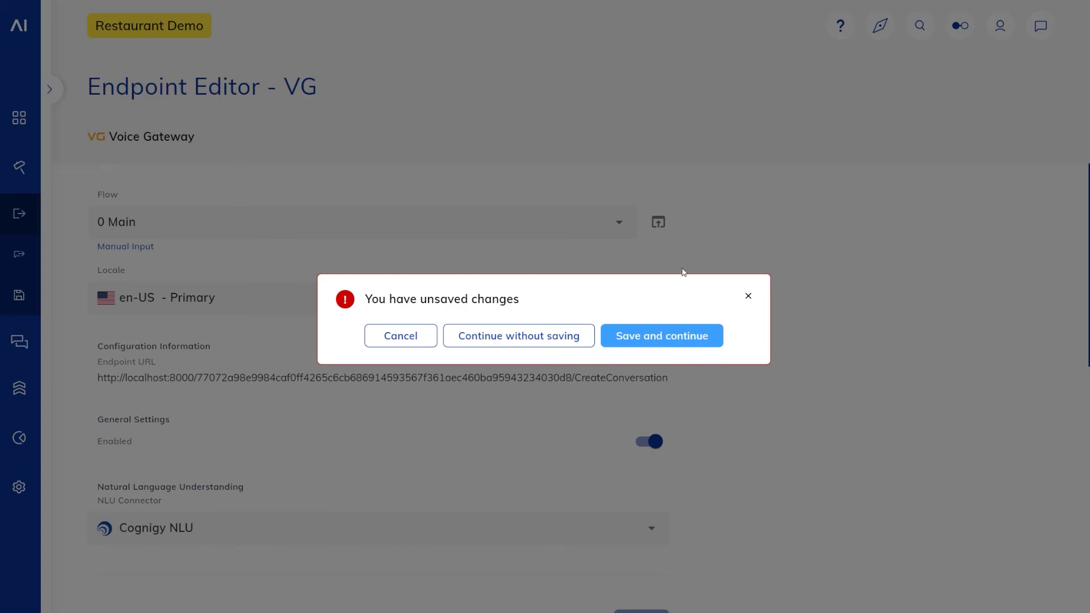
click(678, 332)
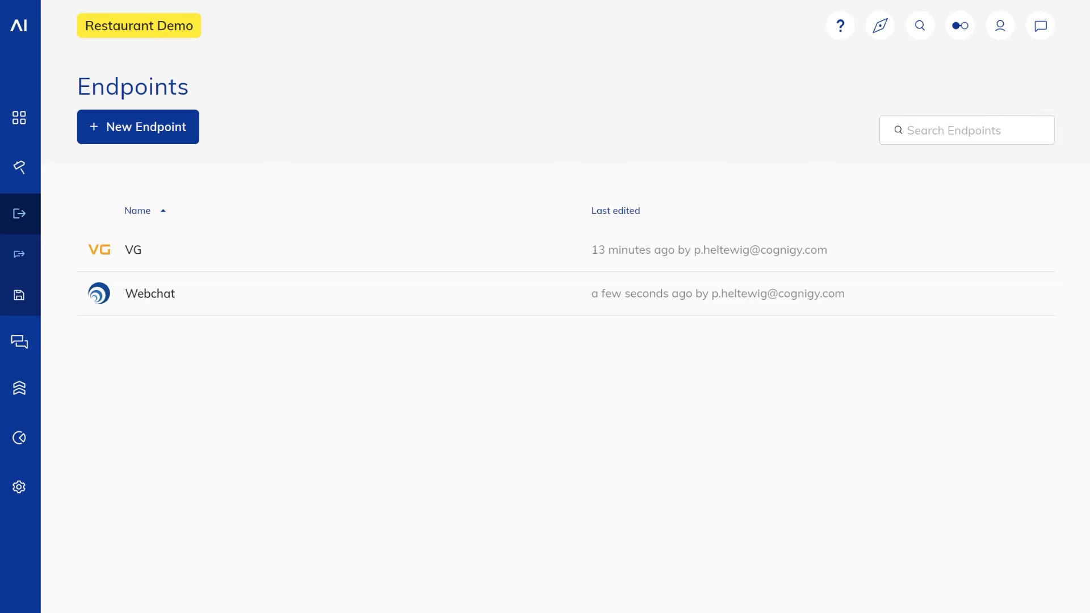
Step: Open the Webchat endpoint and review its flow, locale and real-time translation languages
click(223, 305)
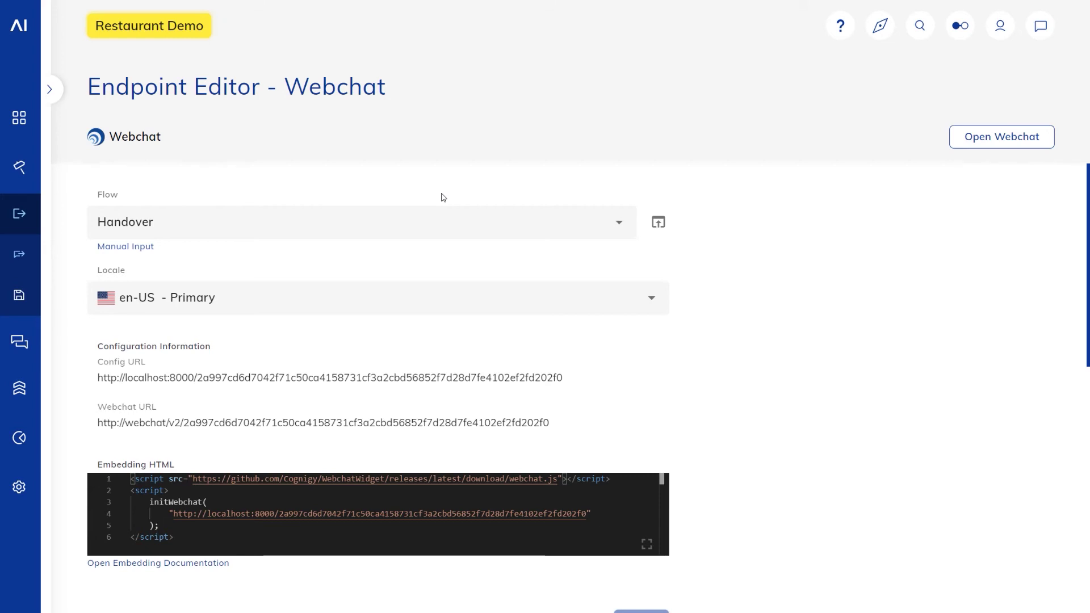
scroll(752, 307, down, 6)
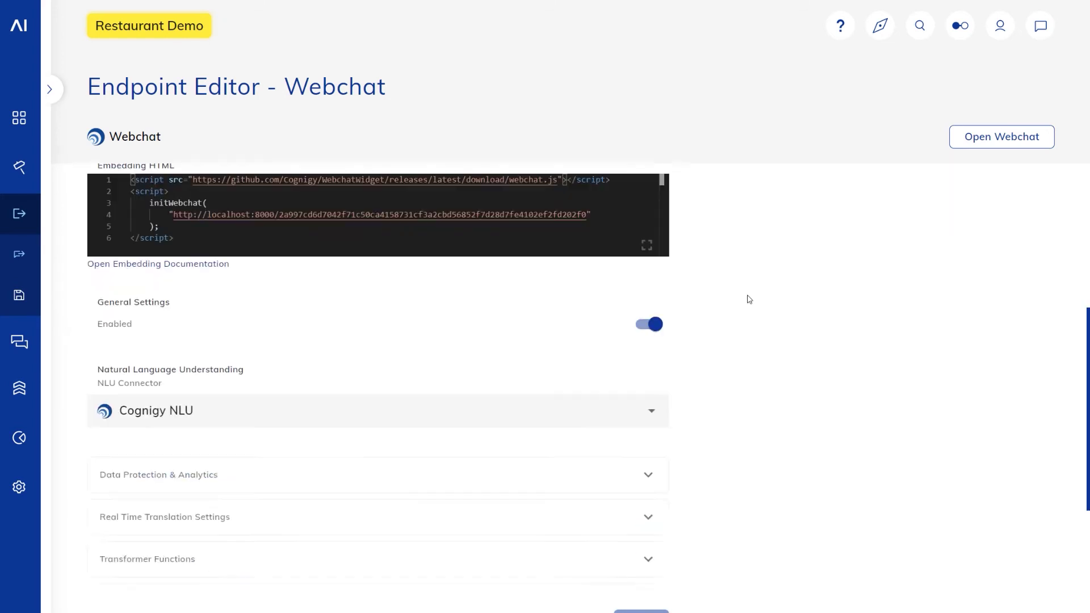
click(155, 454)
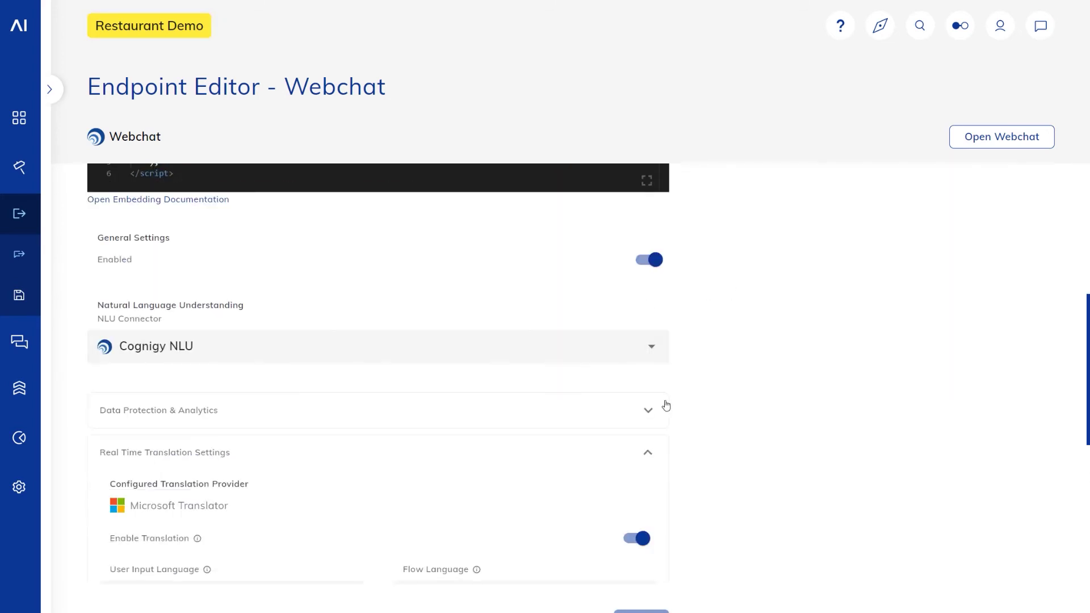
scroll(692, 407, down, 4)
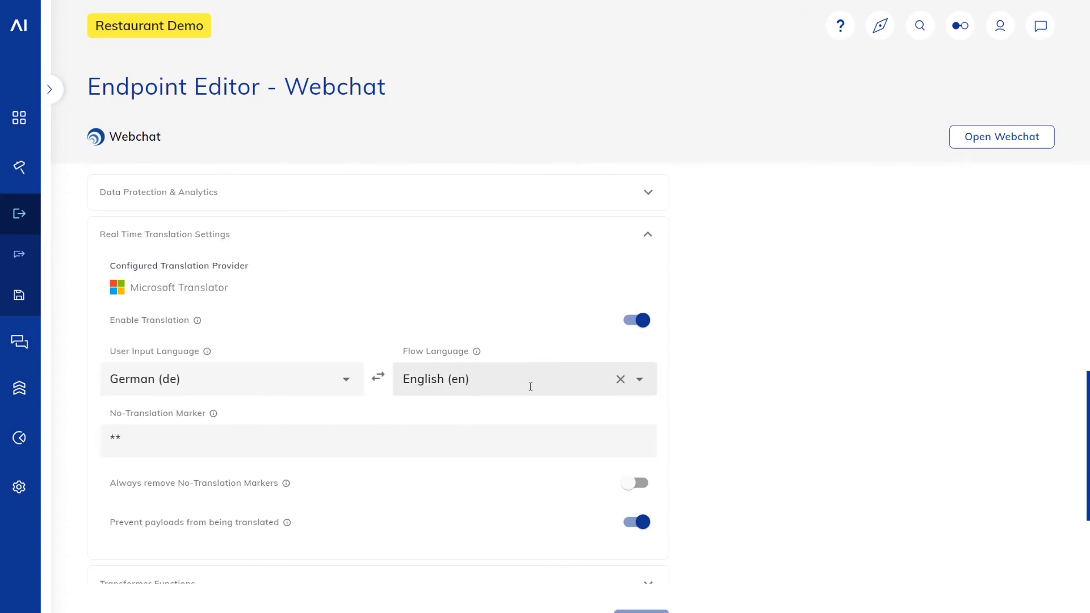
scroll(752, 383, up, 10)
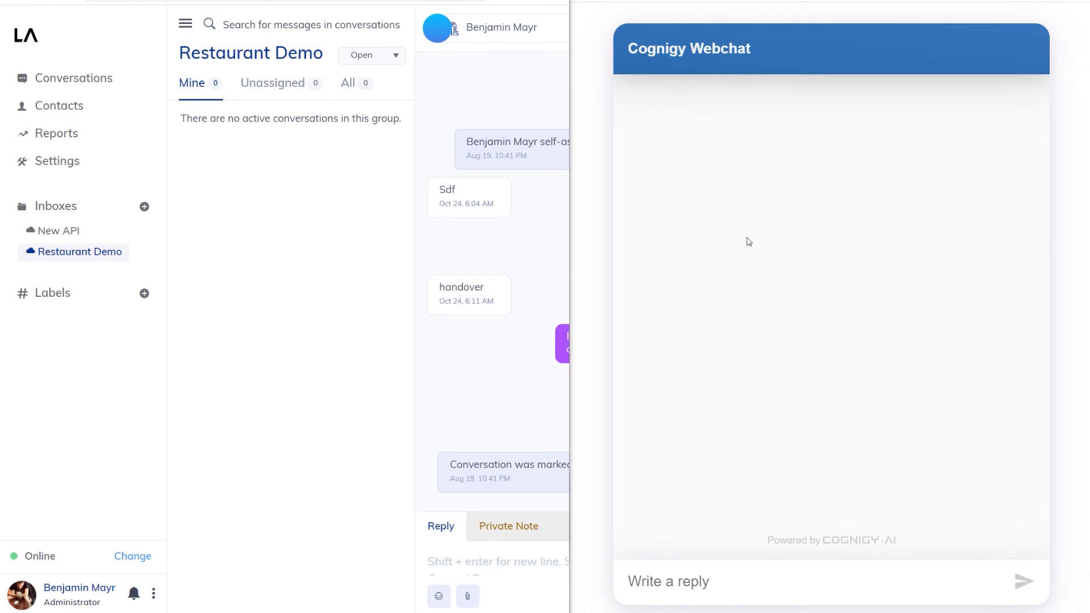
Step: Send the German greeting "guten tag" in the webchat beside the live agent inbox
click(694, 579)
text(guten tag)
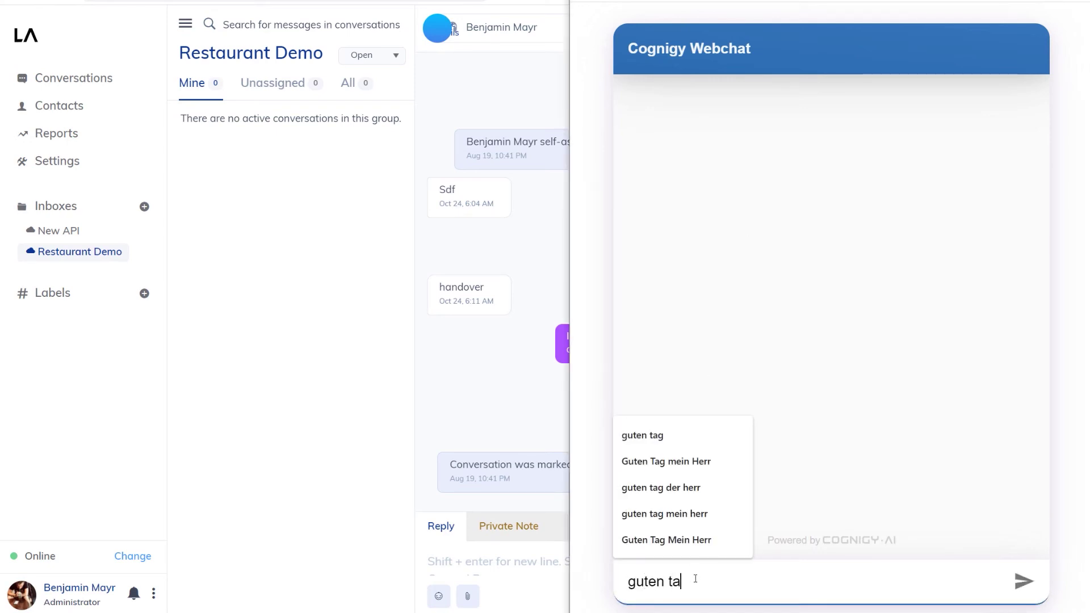
key(Return)
click(838, 267)
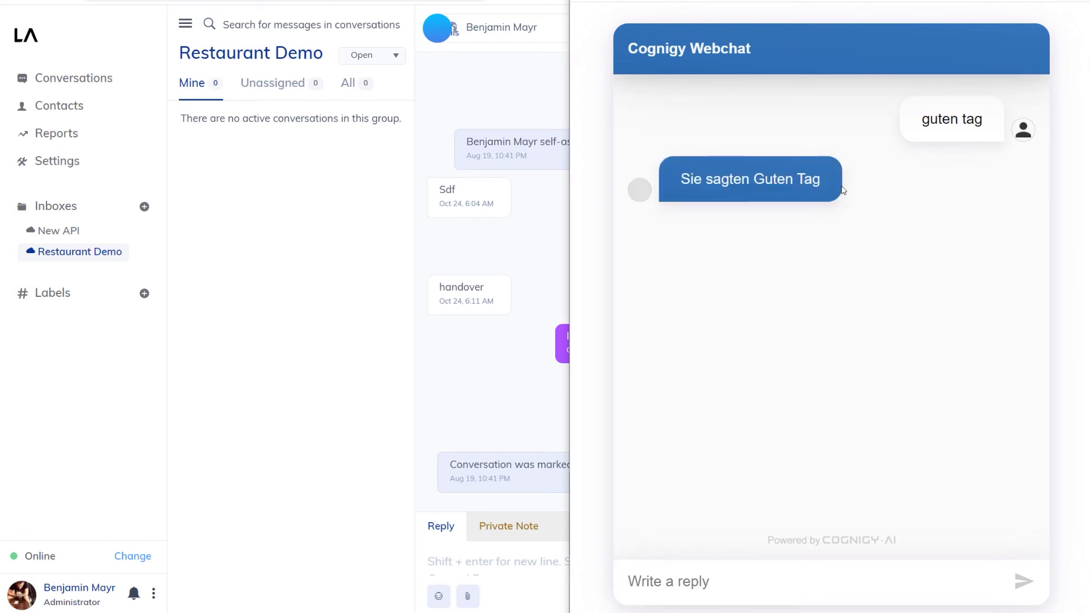
Step: Send the test message "sdf" in the German webchat conversation
click(748, 576)
text(sdf)
key(Return)
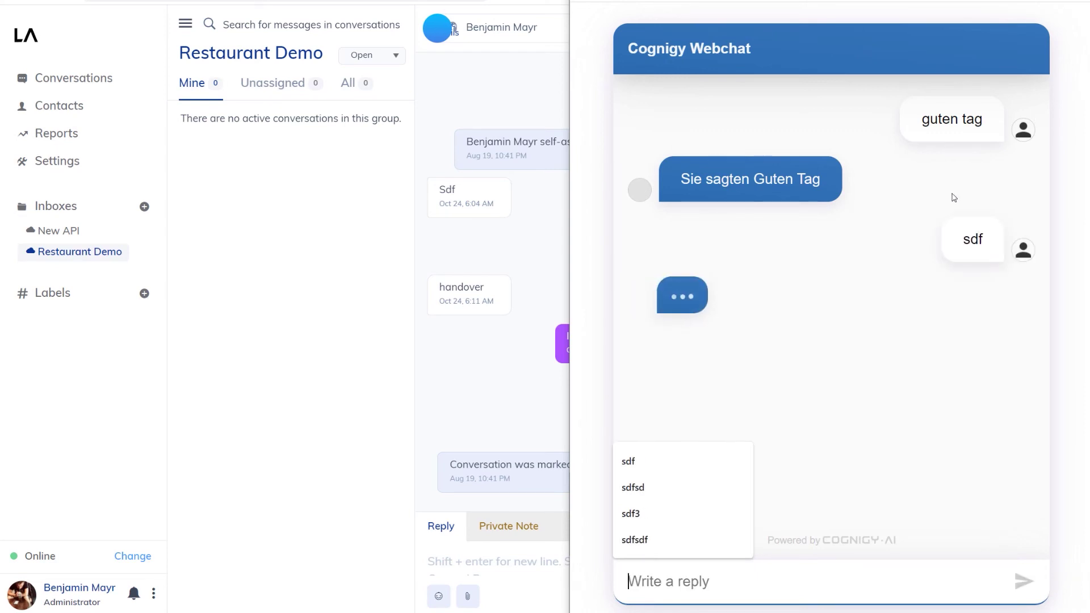
click(874, 250)
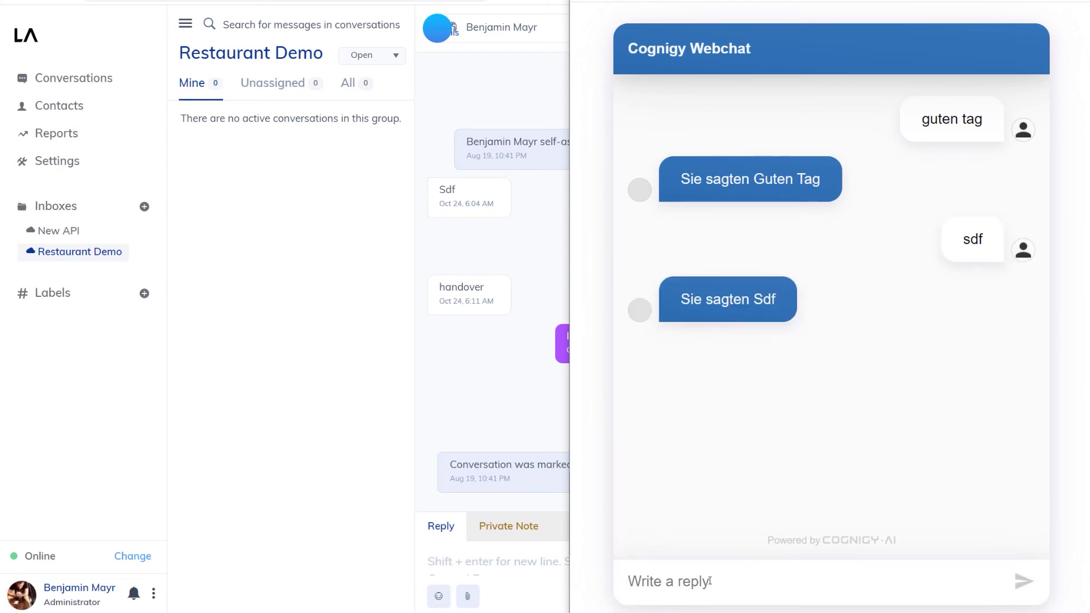
Step: Request a human agent with the message "handover" and open the incoming conversation in the Restaurant Demo inbox
click(709, 580)
text(handover)
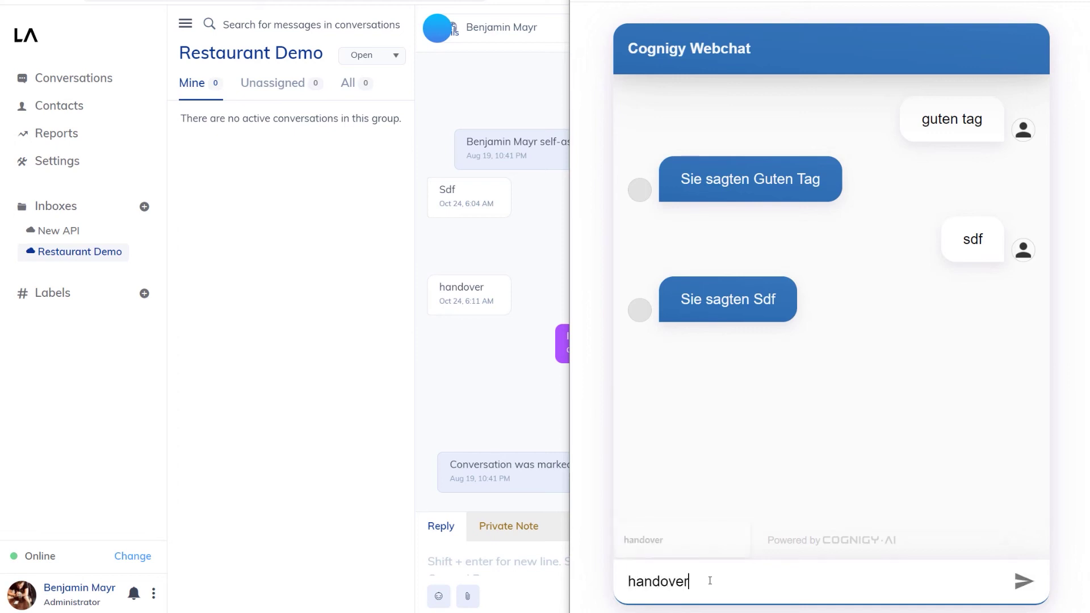
key(Return)
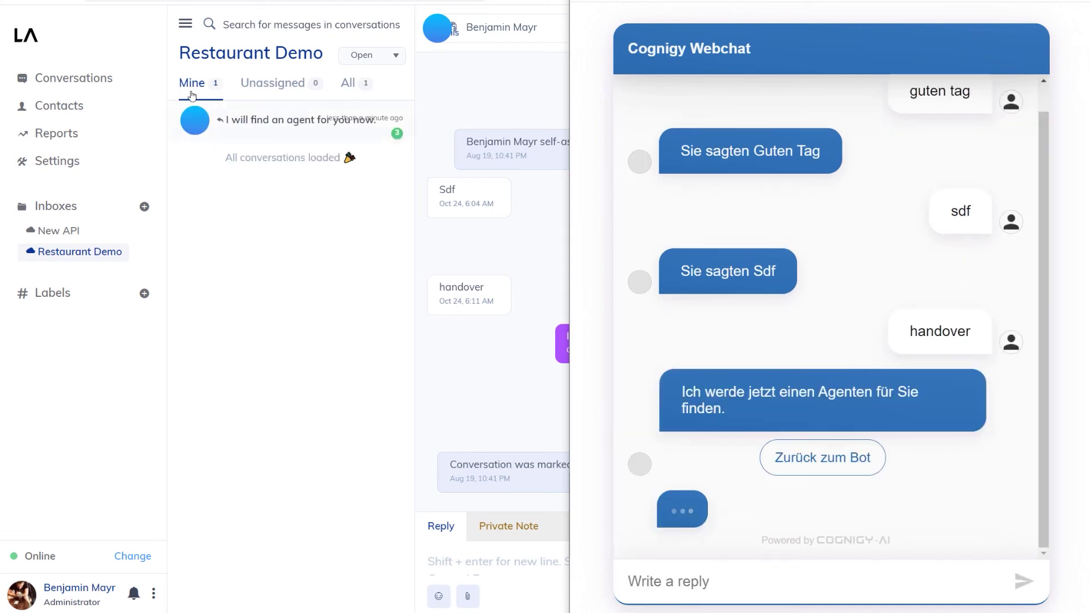
click(200, 122)
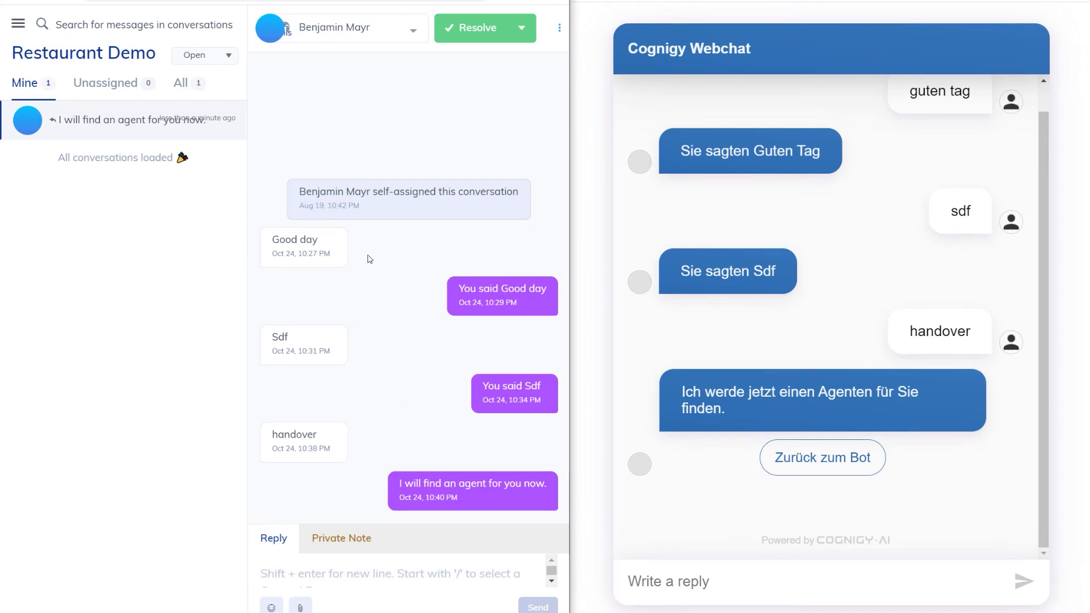
Step: Reply to the customer in English as the live agent with "how may I help you?"
click(377, 586)
text(how may I)
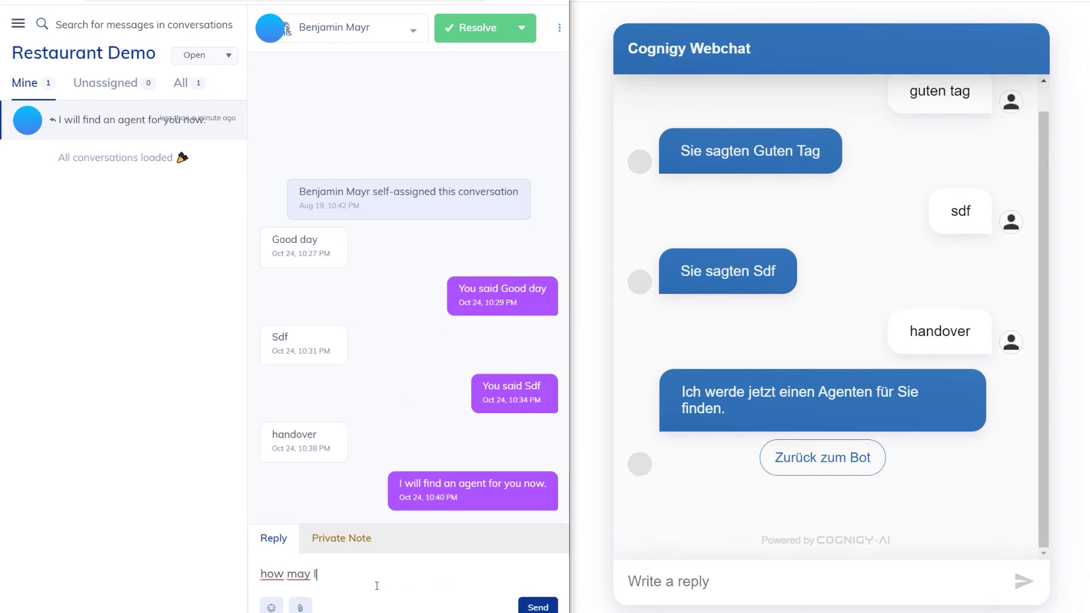
text( help you?)
key(Return)
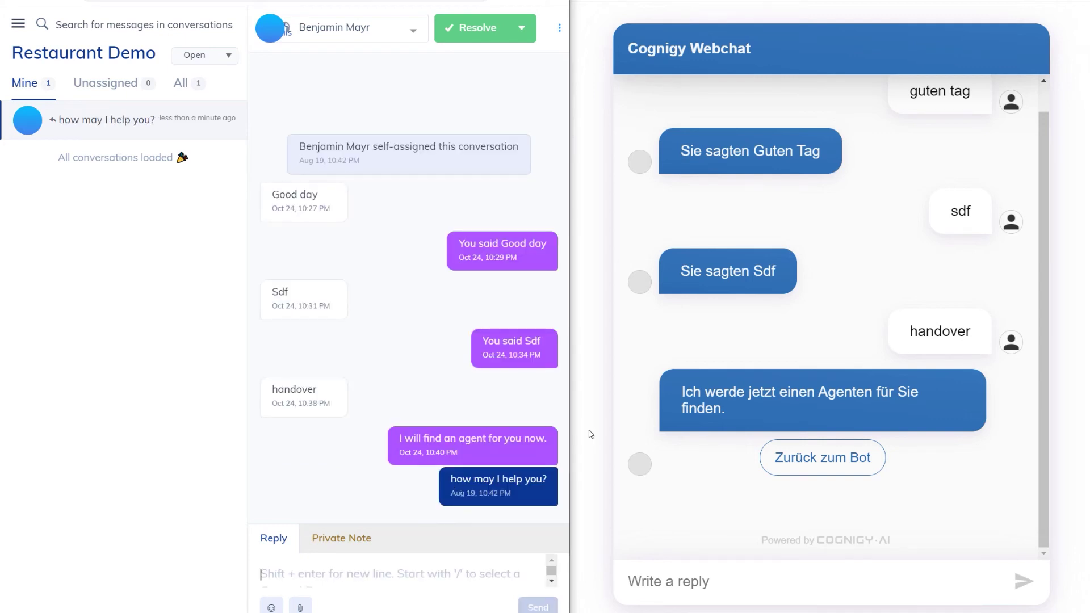
Step: Answer the live agent in German in the webchat with "ich möchte mein ticket umbuchen"
click(707, 589)
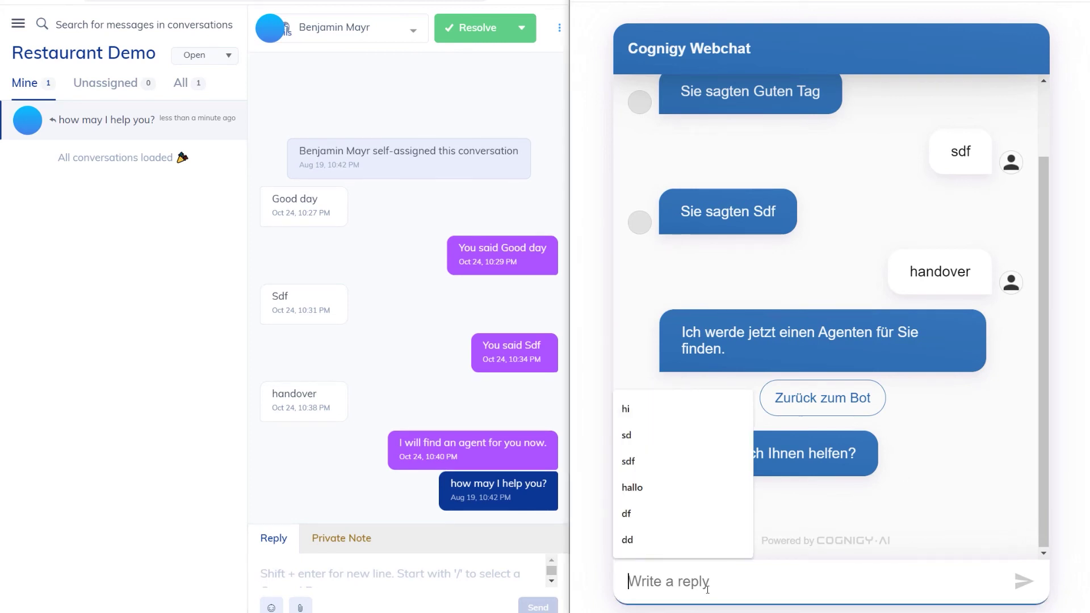
text(ich möchte)
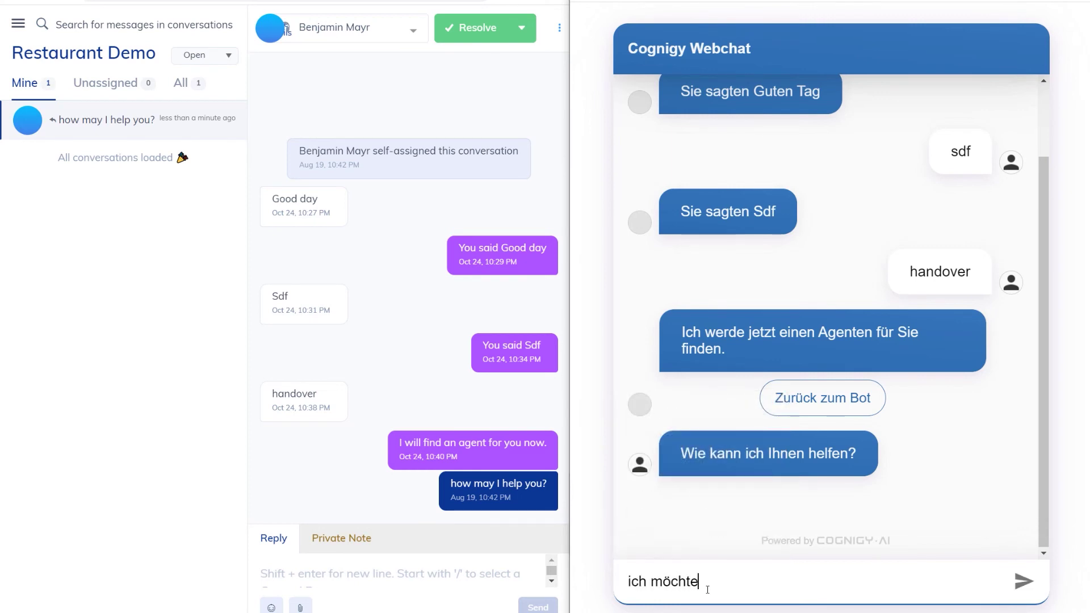
text( mein ticket umu)
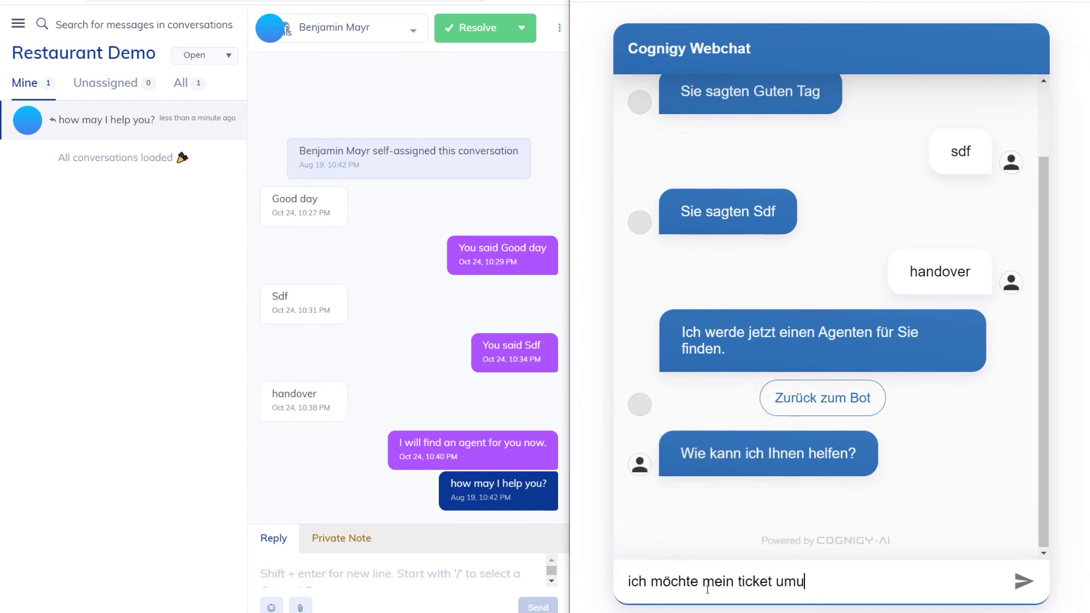
key(BackSpace)
text(buchen)
key(Return)
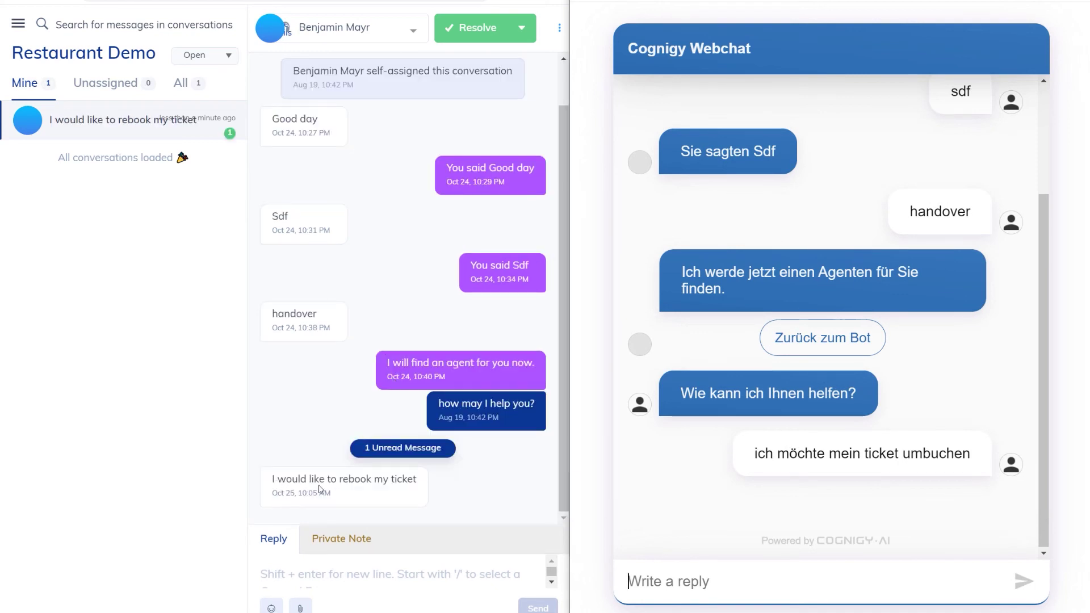
Step: Reply to the customer's rebooking request as the live agent with "what is your booking number?"
click(406, 579)
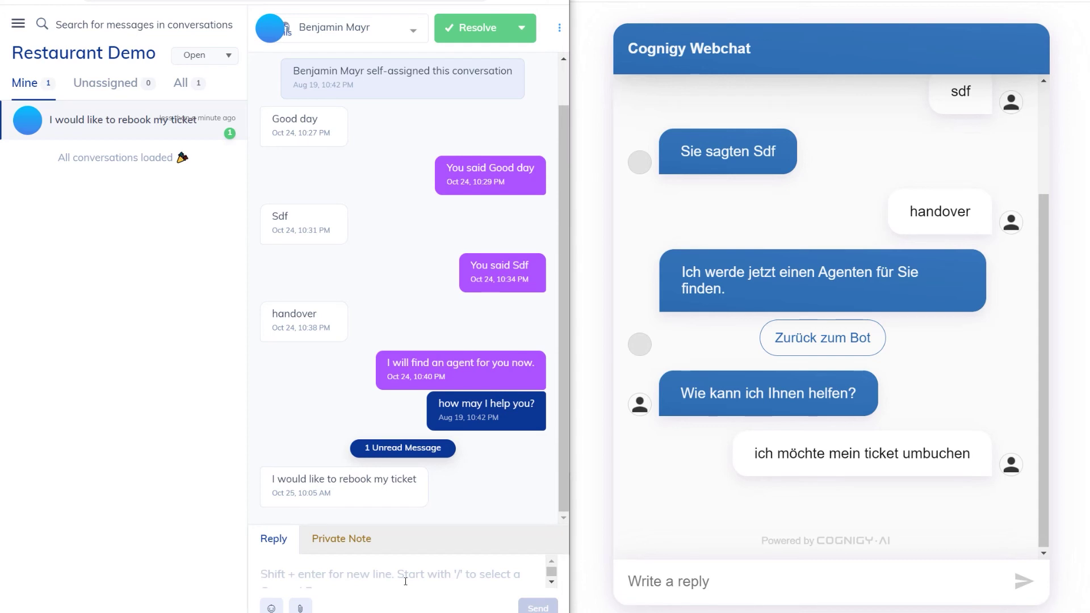
text(what is your bookin)
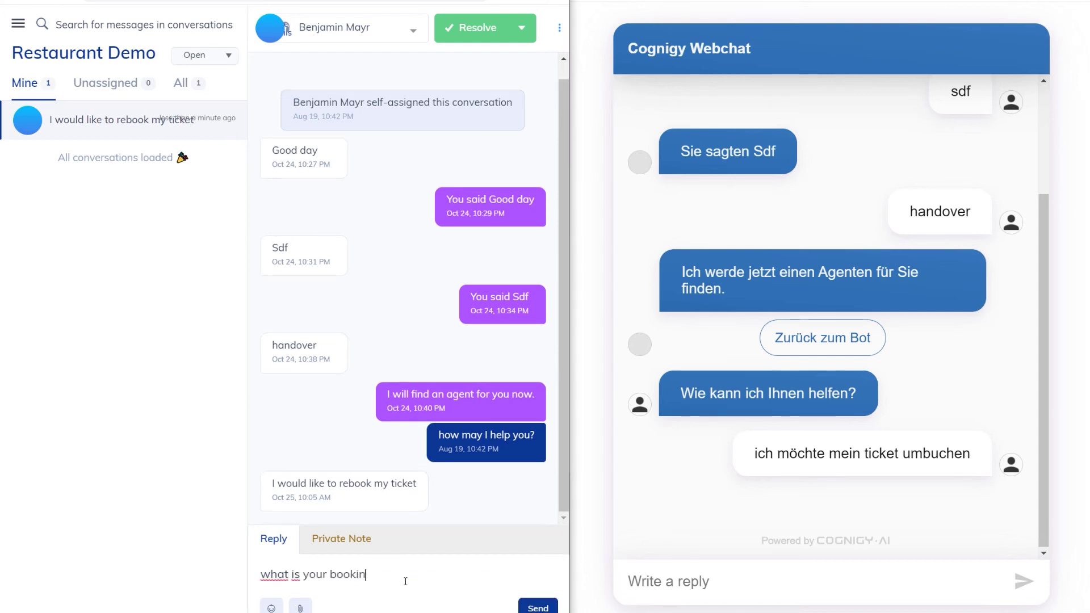
text(g number?)
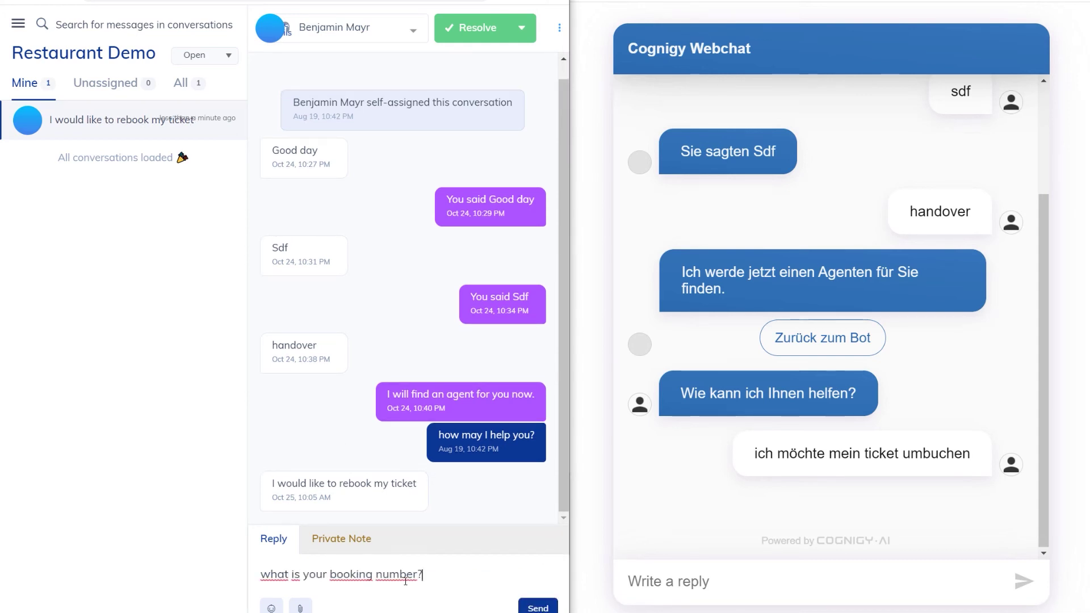
key(Return)
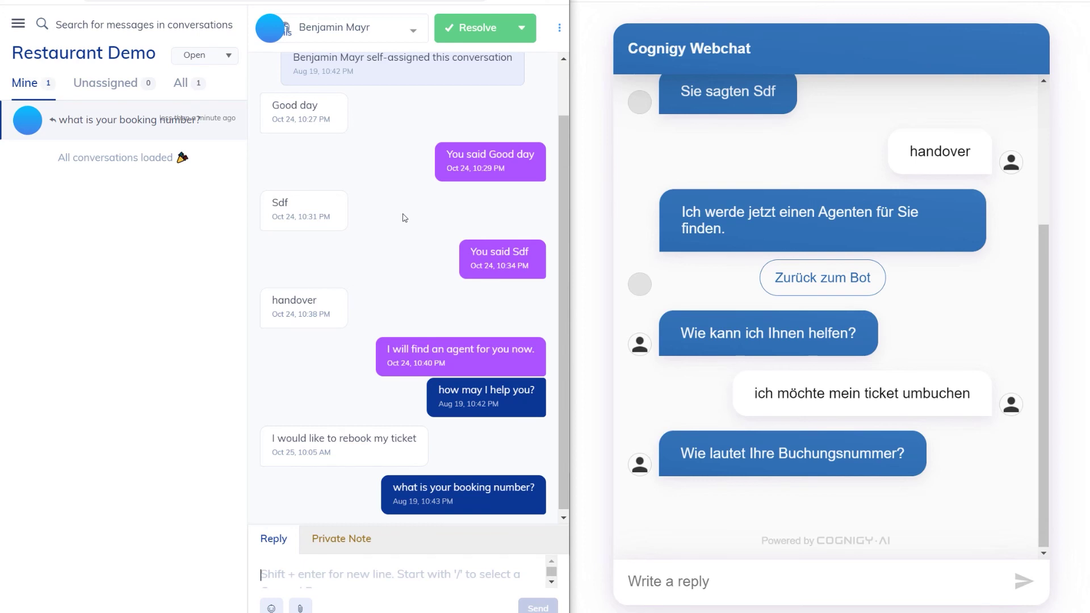
Step: Resolve the live agent conversation and send a booking number as a message in the webchat
click(468, 30)
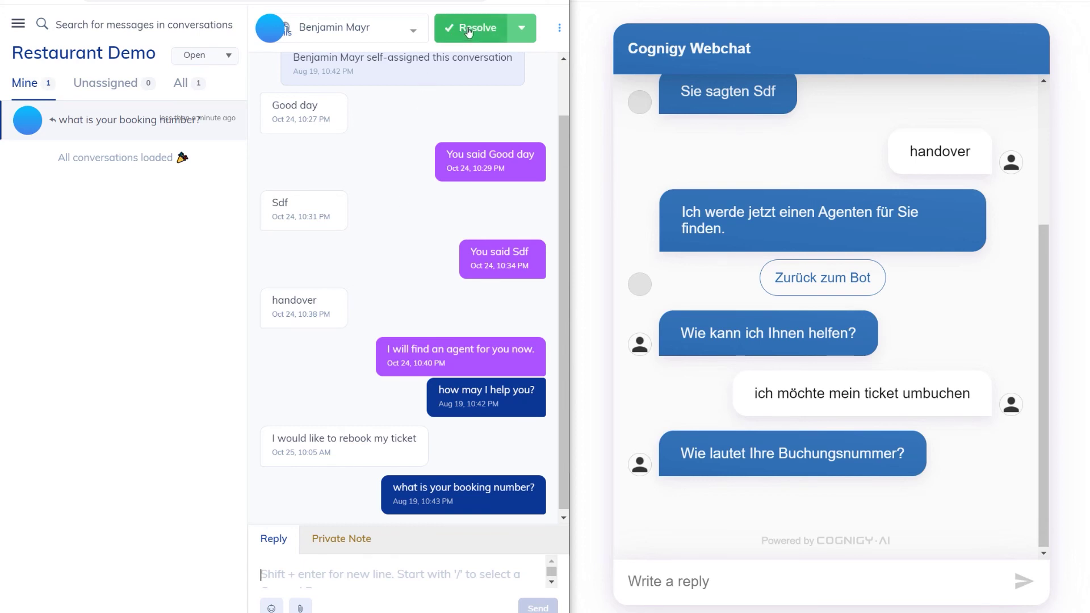
click(657, 588)
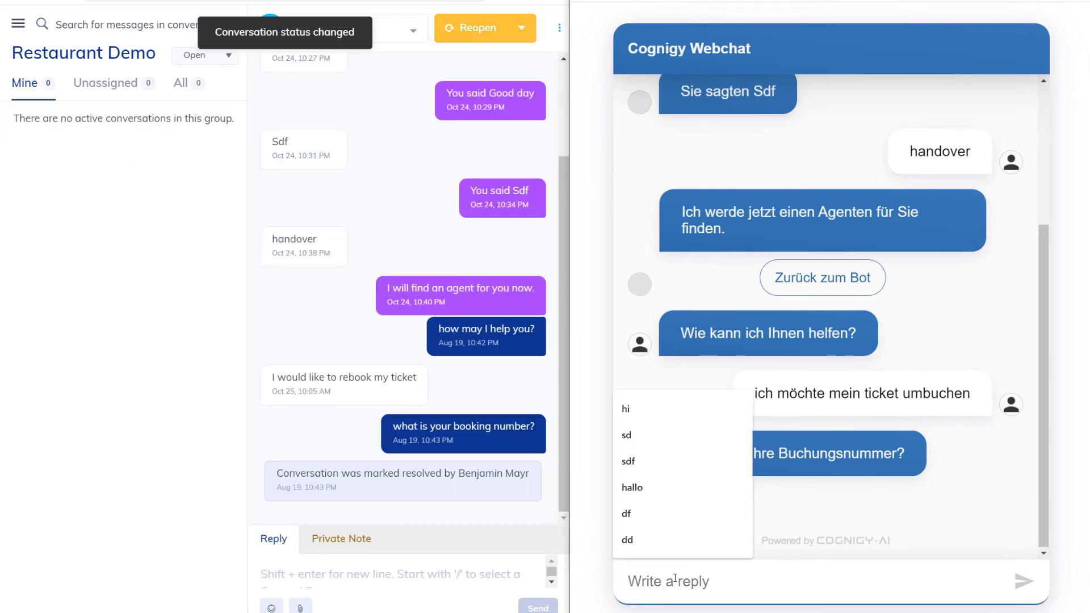
text(23432423)
key(Return)
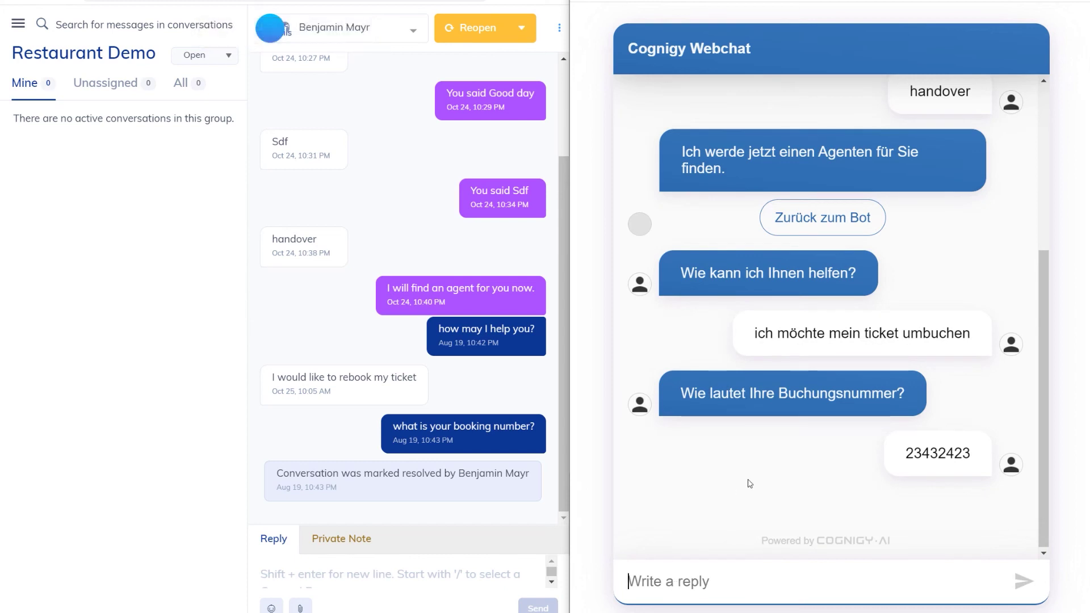